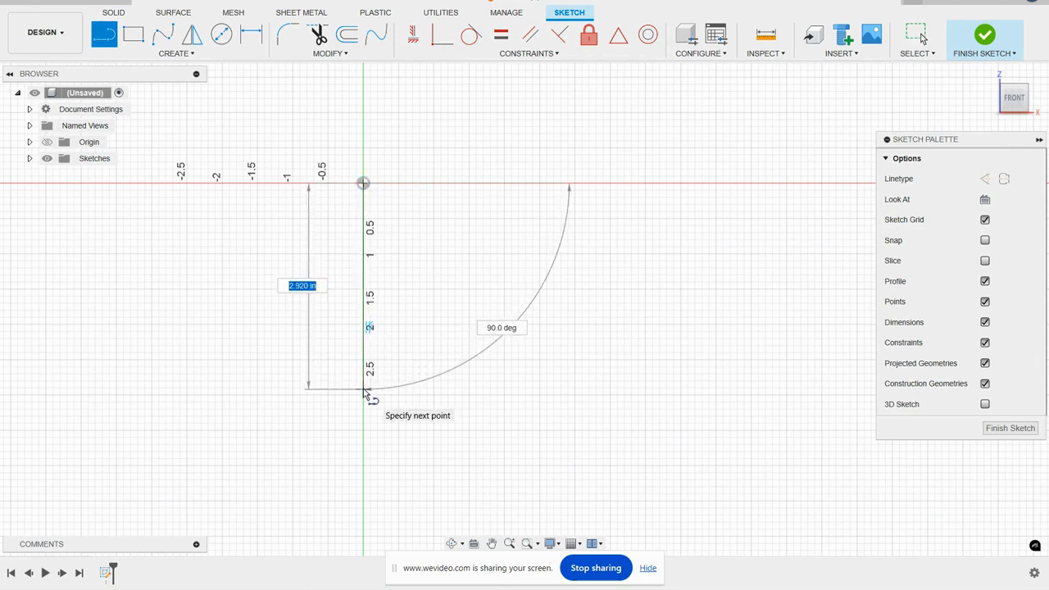
- Draw a 2.5 in vertical guide line straight down from the origin
type("2.5")
key("Return")
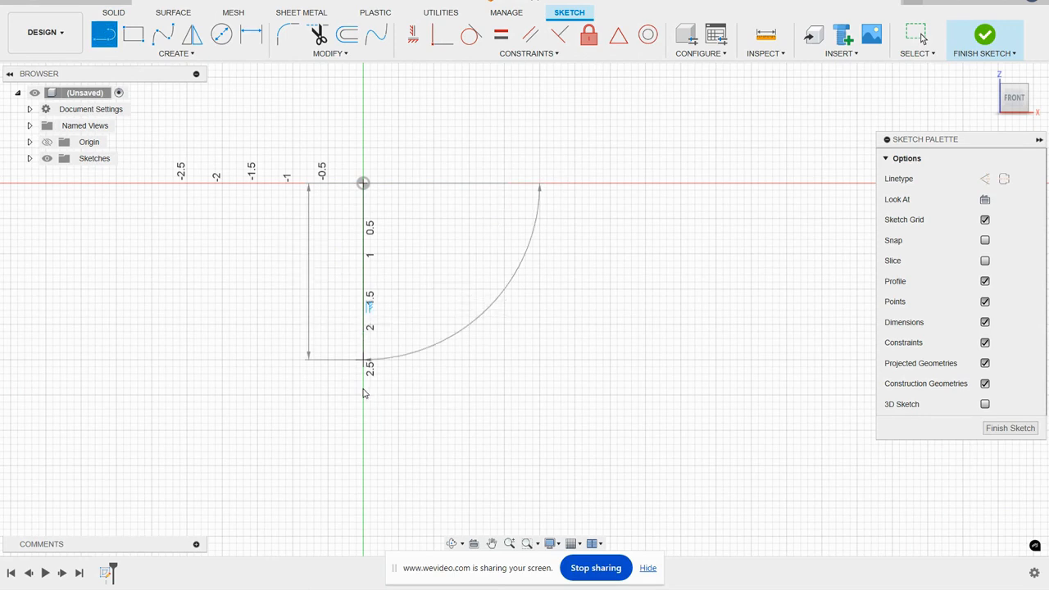
key("Escape")
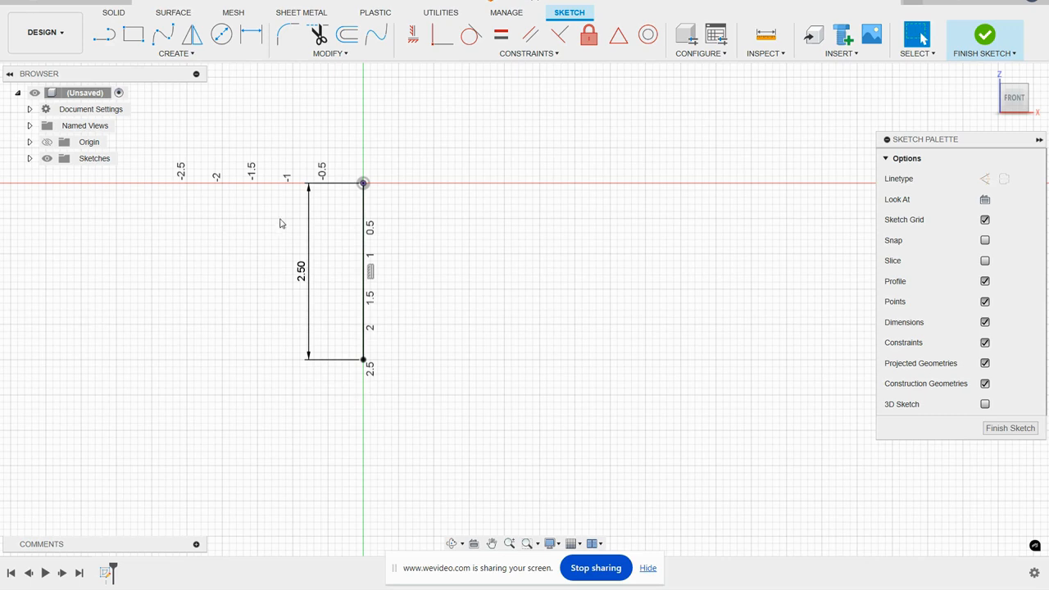
scroll(315, 220, "up", 2)
middle_click_drag(369, 237, 486, 260)
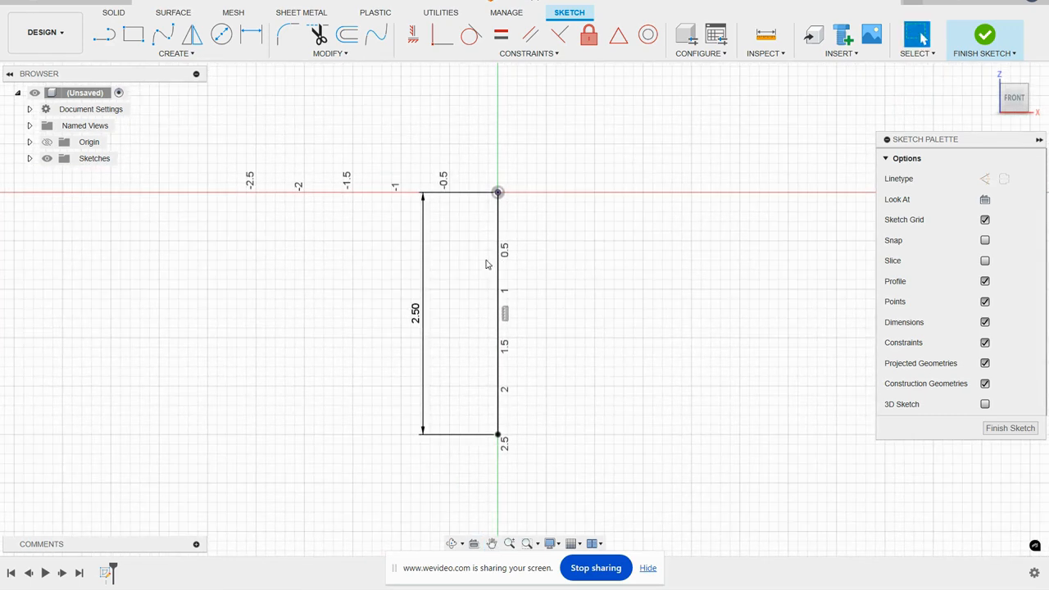
left_click(497, 193)
- Sketch six center-diameter circles, three staggered down each side of the vertical guide line
left_click(221, 33)
left_click(457, 242)
left_click(470, 255)
left_click(537, 264)
left_click(544, 291)
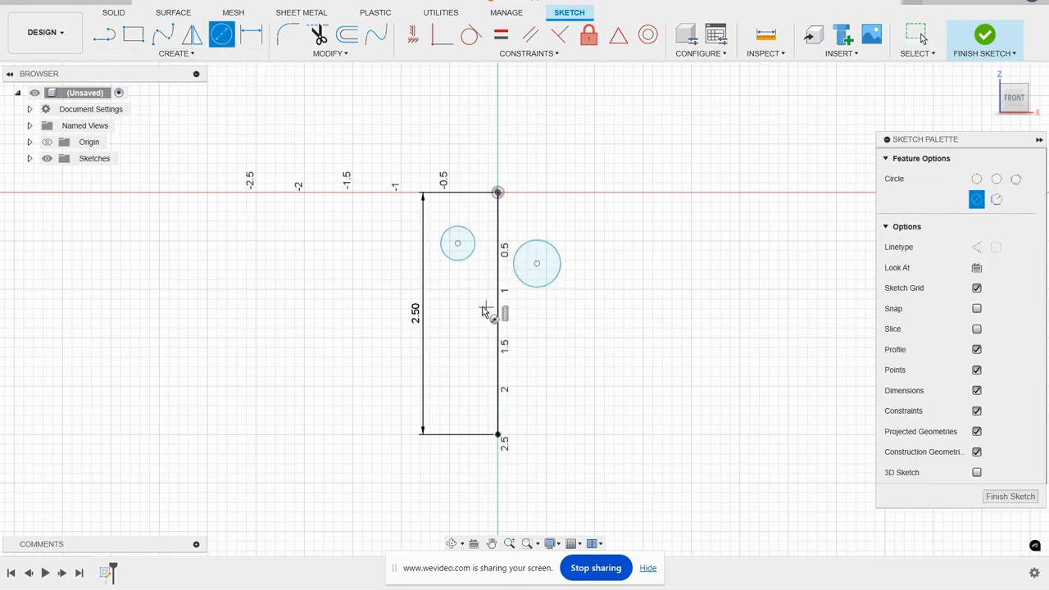
left_click(464, 313)
left_click(478, 327)
left_click(537, 325)
left_click(548, 345)
left_click(464, 382)
left_click(469, 400)
left_click(537, 407)
left_click(545, 426)
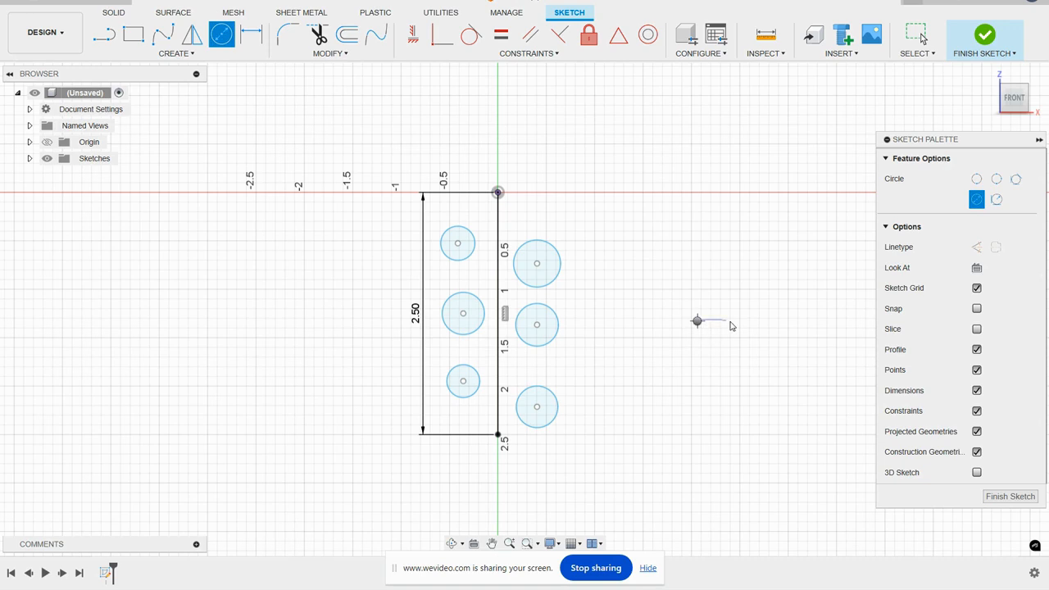
right_click(698, 324)
left_click(748, 324)
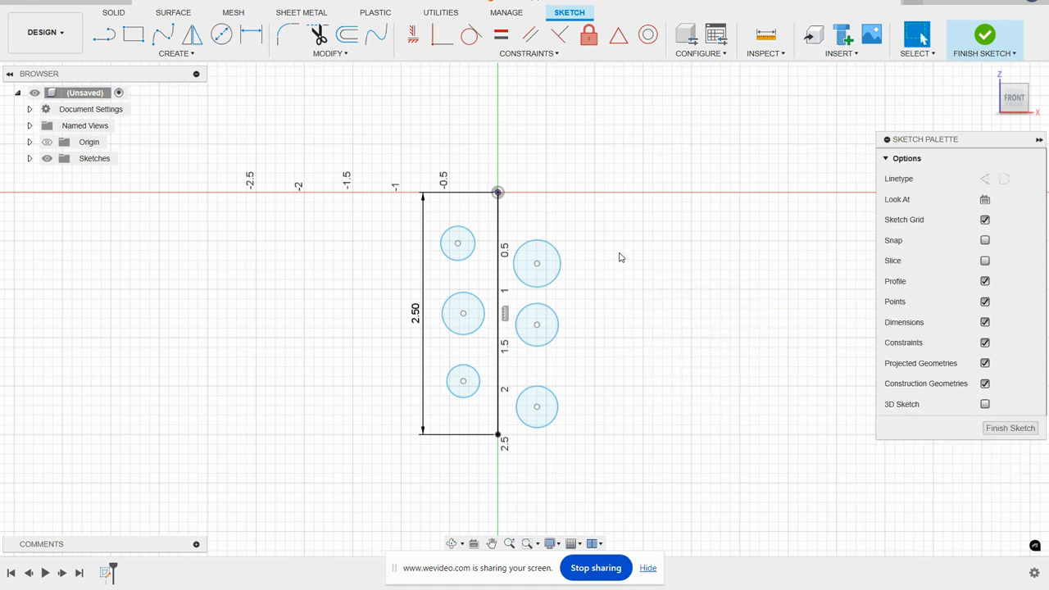
- Dimension the upper-left circle's diameter to 0.235 in
key("d")
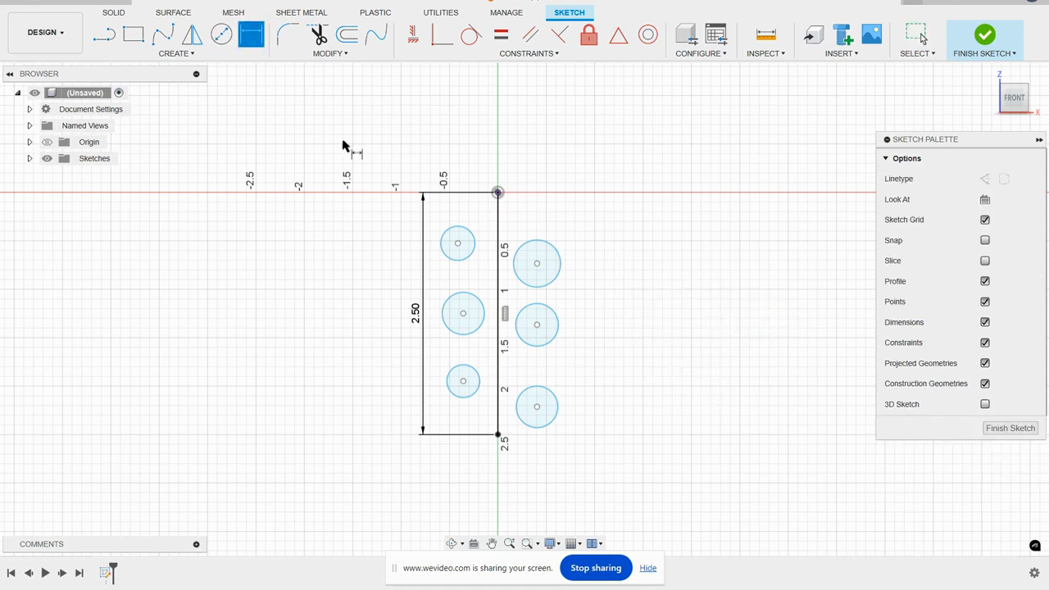
left_click(442, 235)
left_click(399, 243)
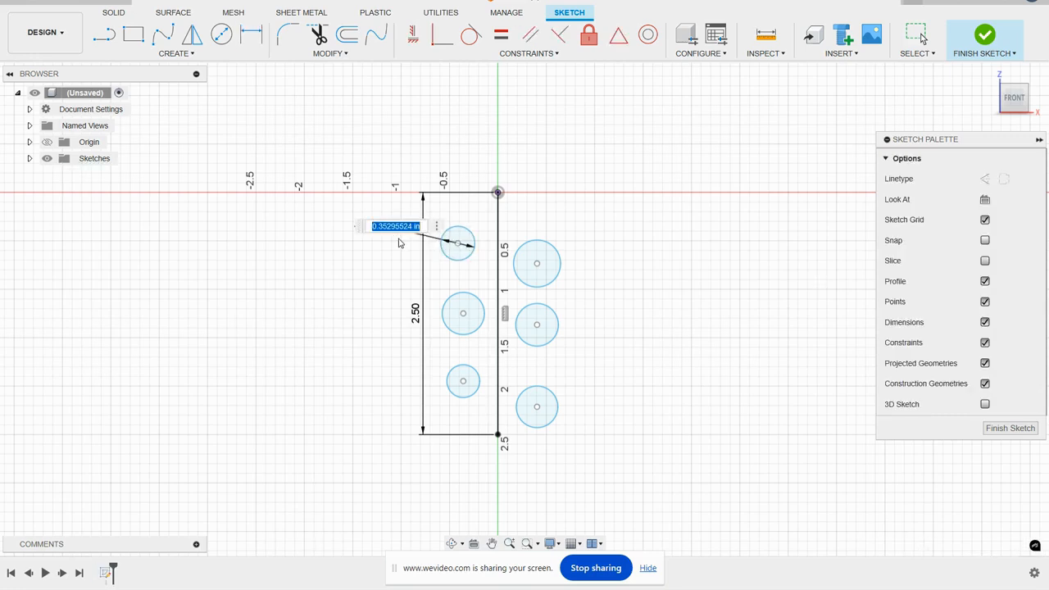
key("BackSpace")
type(".235")
key("Return")
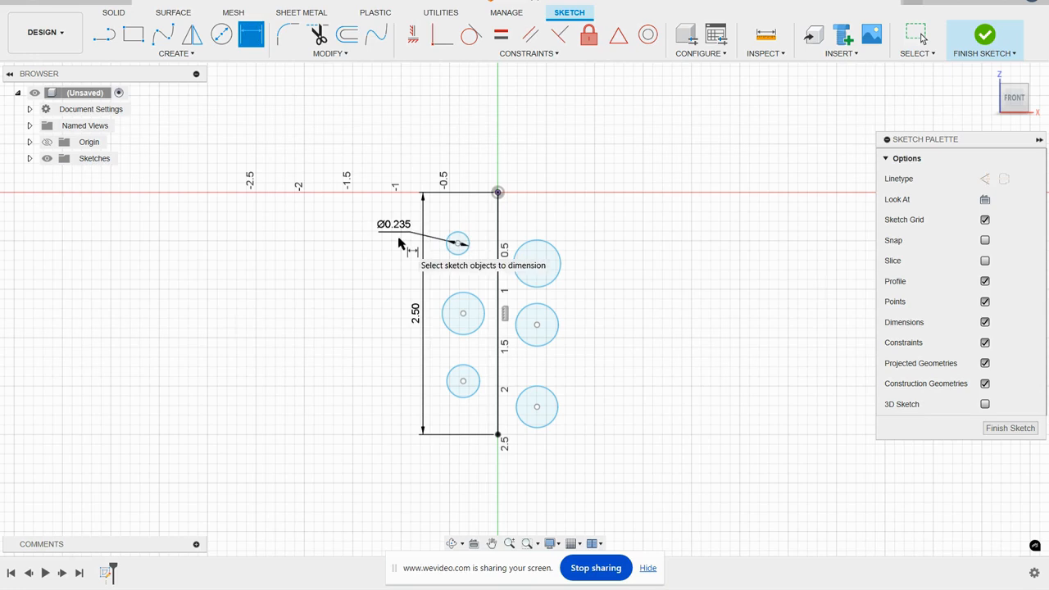
- Apply Equal constraints so the other five circles match the dimensioned upper-left circle
scroll(474, 277, "up", 2)
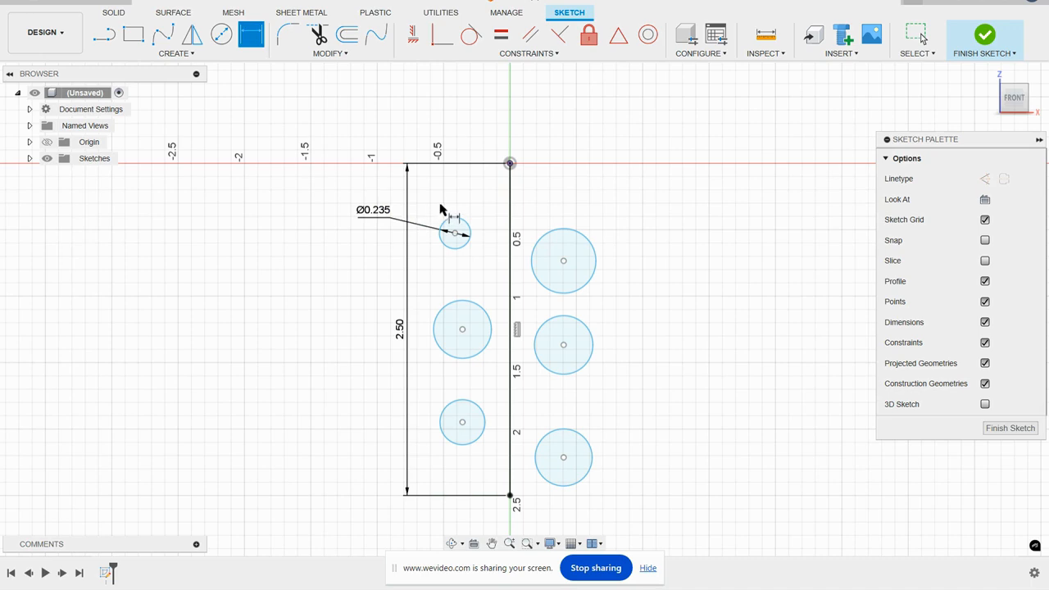
left_click(500, 36)
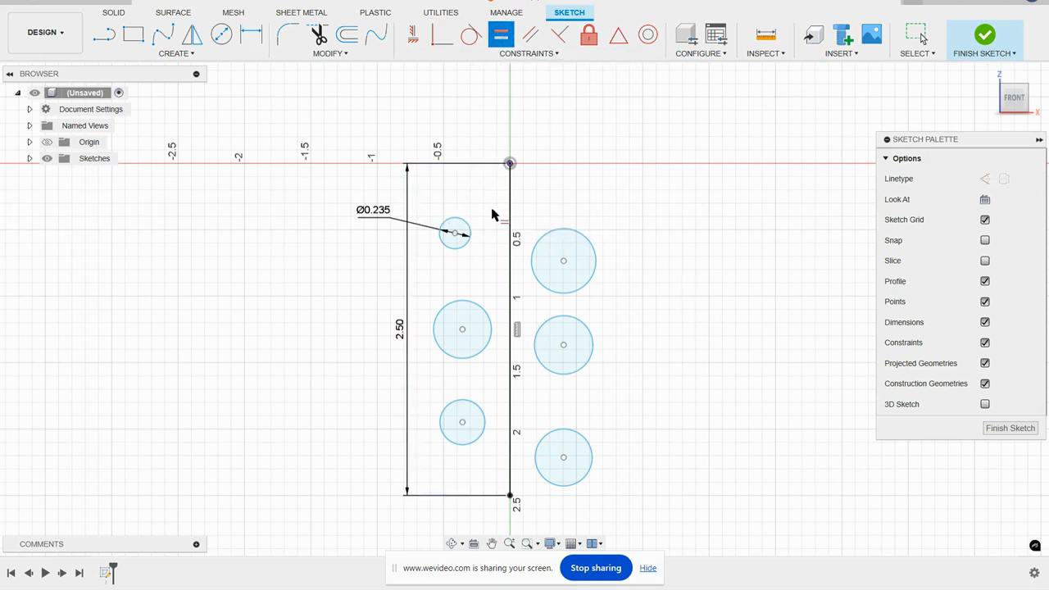
left_click(464, 222)
left_click(576, 233)
left_click(577, 270)
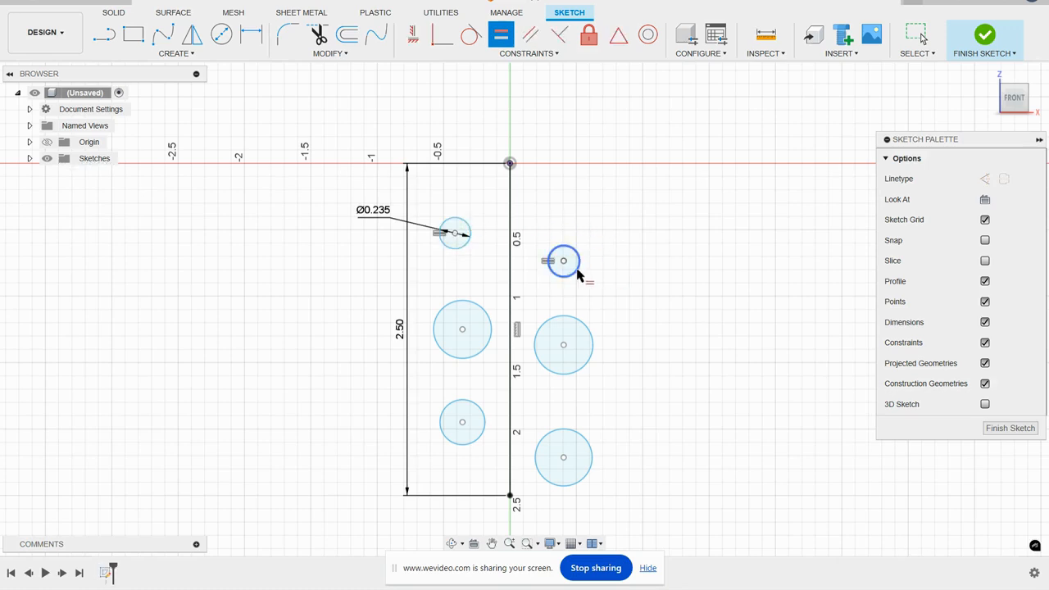
left_click(580, 319)
left_click(485, 310)
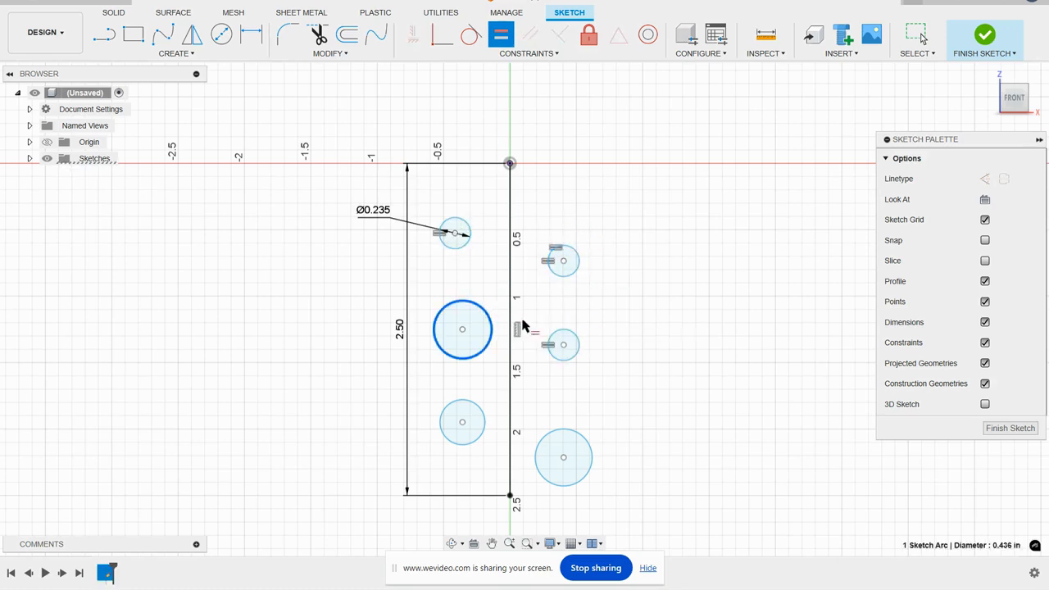
left_click(550, 343)
left_click(566, 433)
left_click(564, 361)
left_click(485, 422)
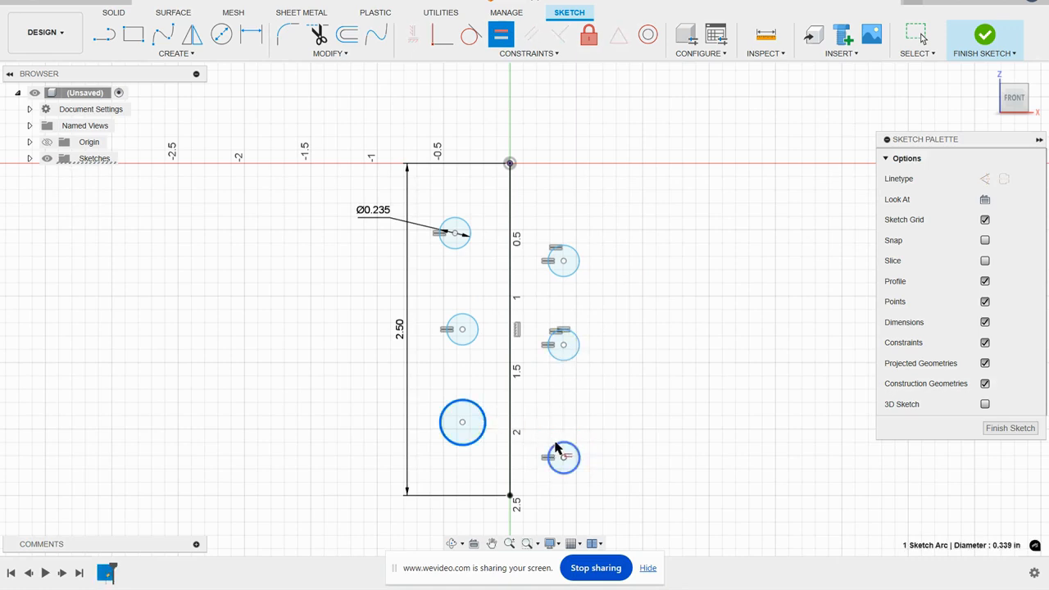
left_click(563, 457)
right_click(683, 310)
left_click(718, 309)
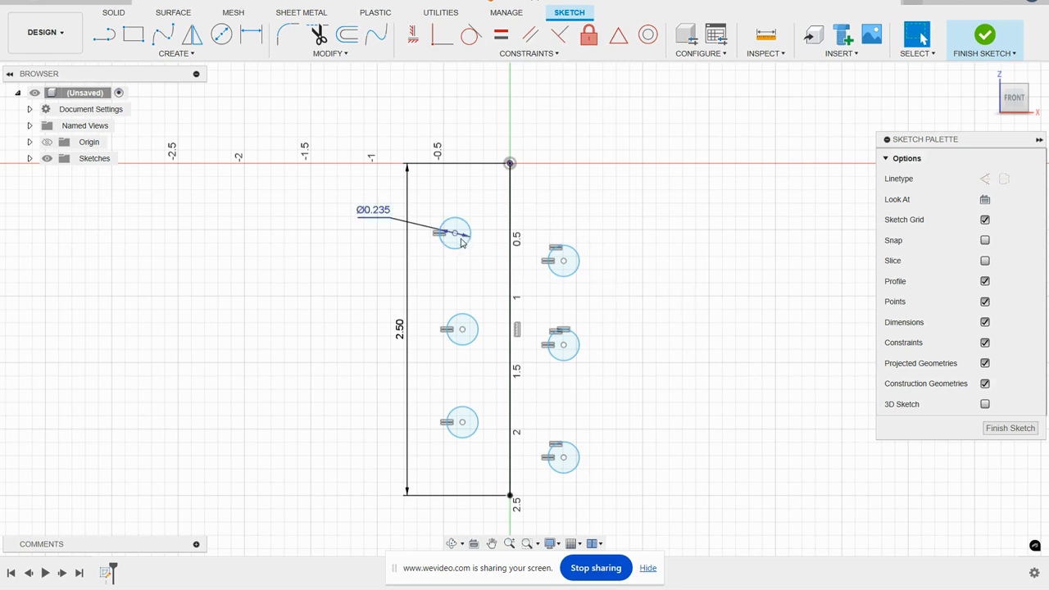
- Reposition the six circles by their centers into an irregular scattered arrangement around the guide line
left_click_drag(456, 233, 451, 197)
left_click_drag(564, 262, 542, 223)
left_click_drag(463, 331, 469, 276)
left_click_drag(564, 357, 592, 332)
left_click_drag(464, 424, 443, 357)
left_click_drag(563, 461, 503, 409)
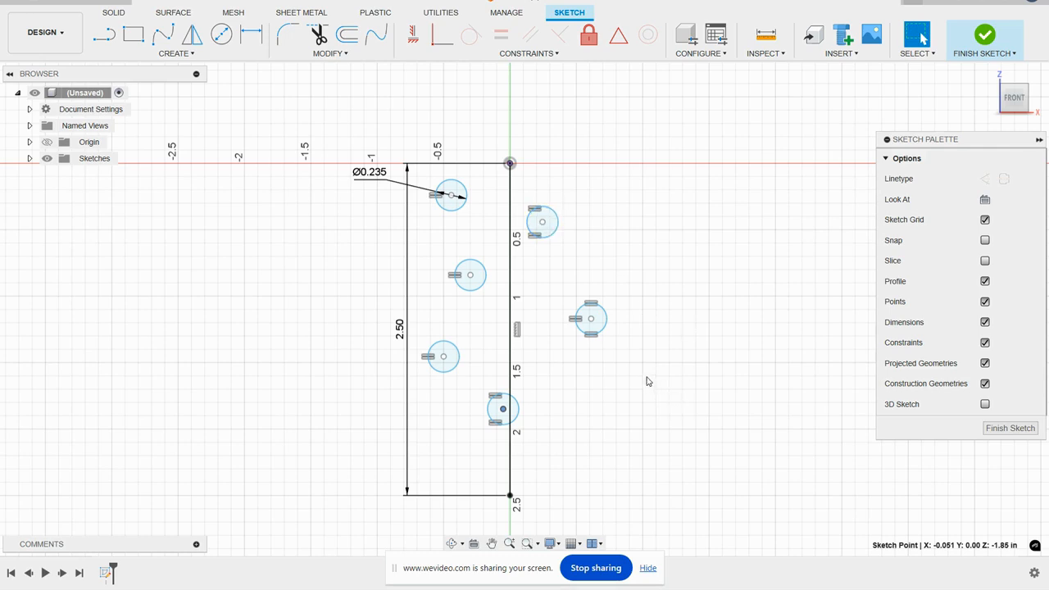
- Delete the vertical guide line and finish the circle sketch
left_click(511, 193)
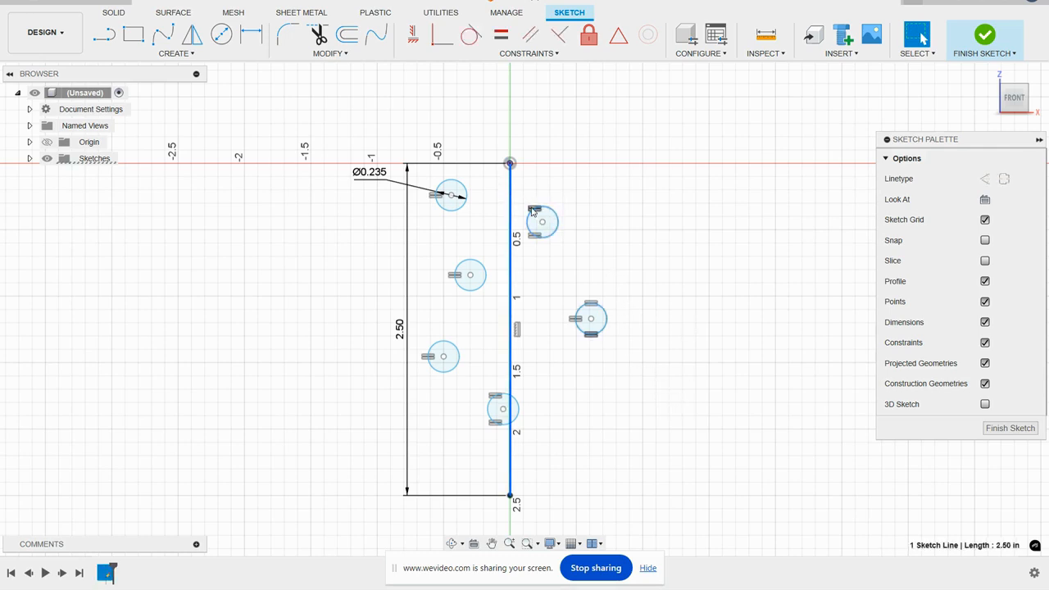
key("Delete")
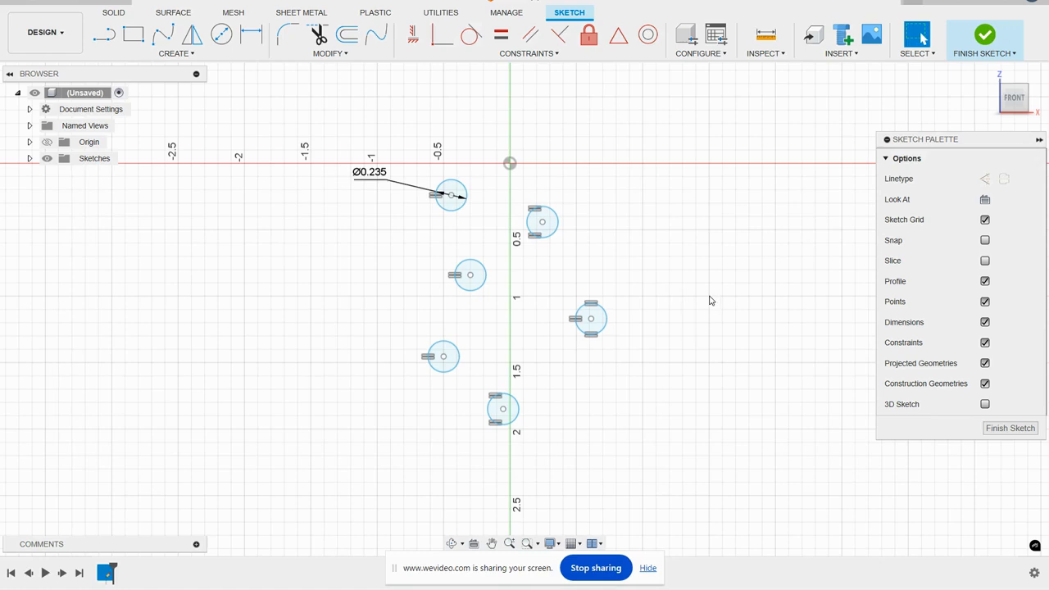
left_click(985, 35)
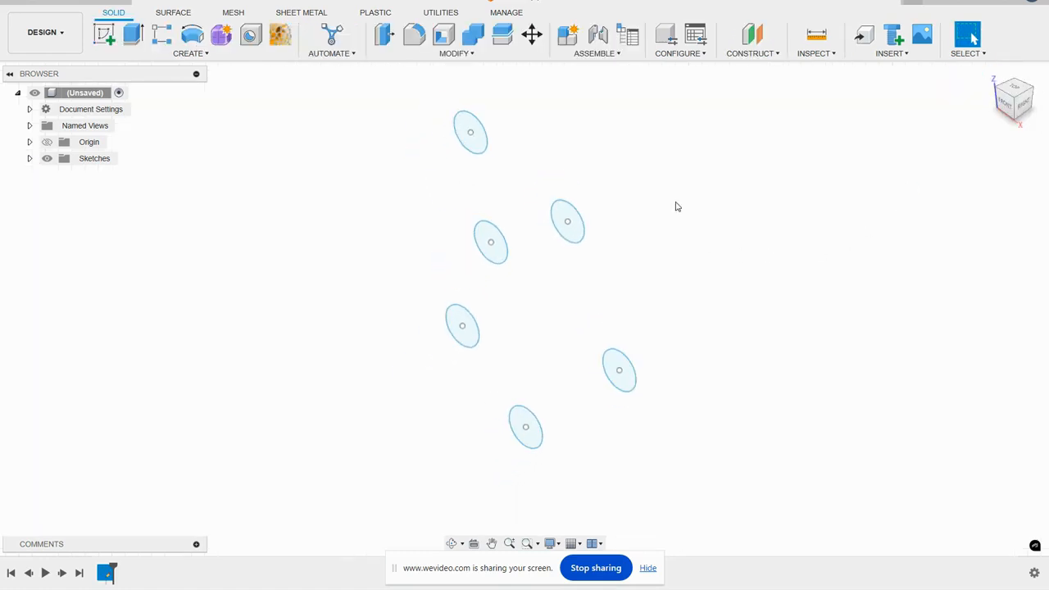
- Extrude all six circle profiles by -0.06 in as new bodies
left_click(131, 35)
left_click(470, 133)
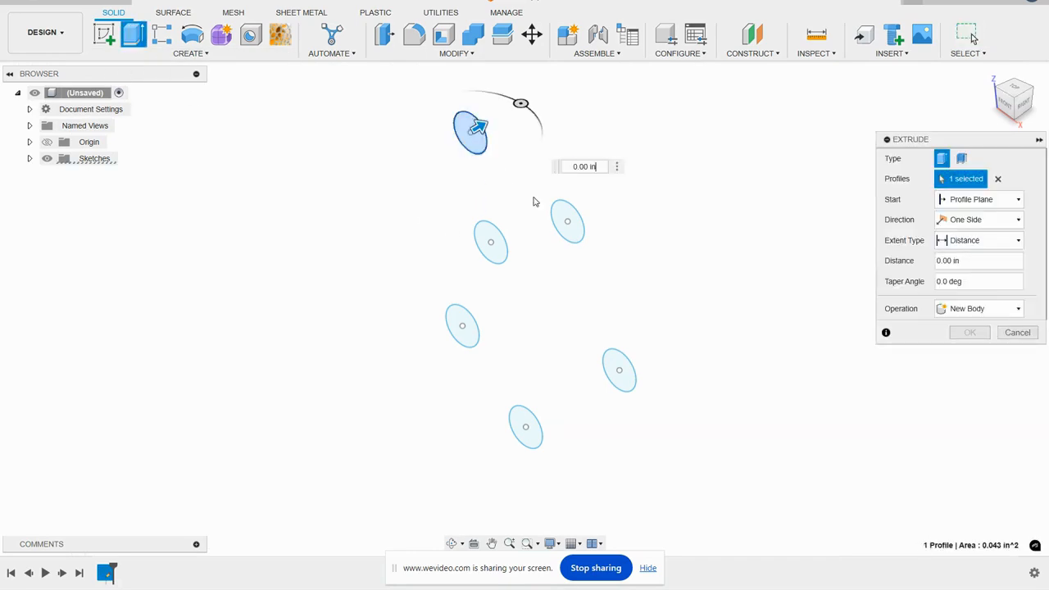
left_click(567, 219)
left_click(491, 242)
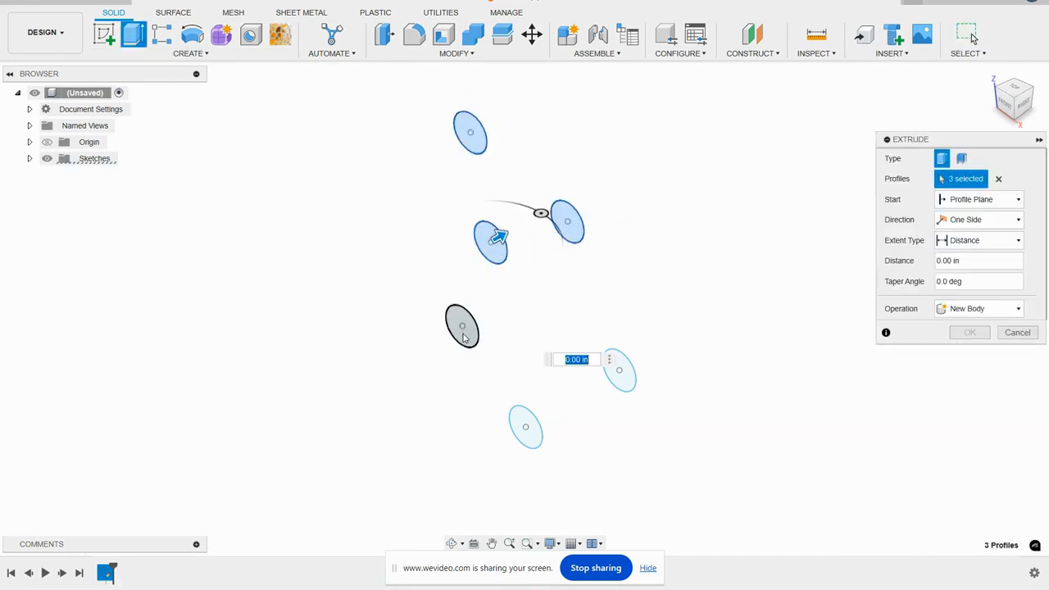
left_click(462, 326)
left_click(525, 426)
left_click(626, 375)
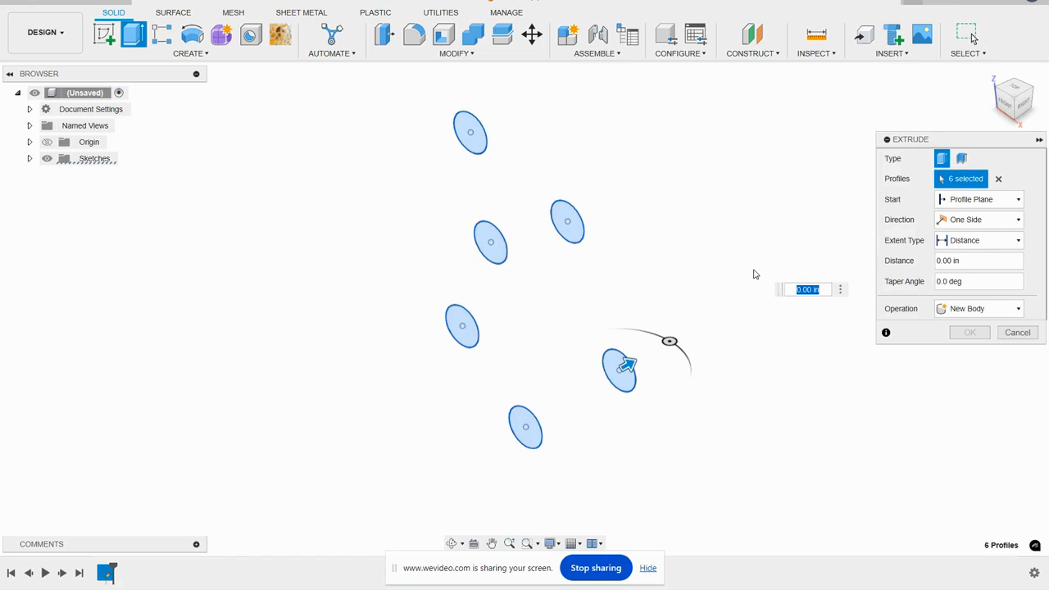
type("-.06")
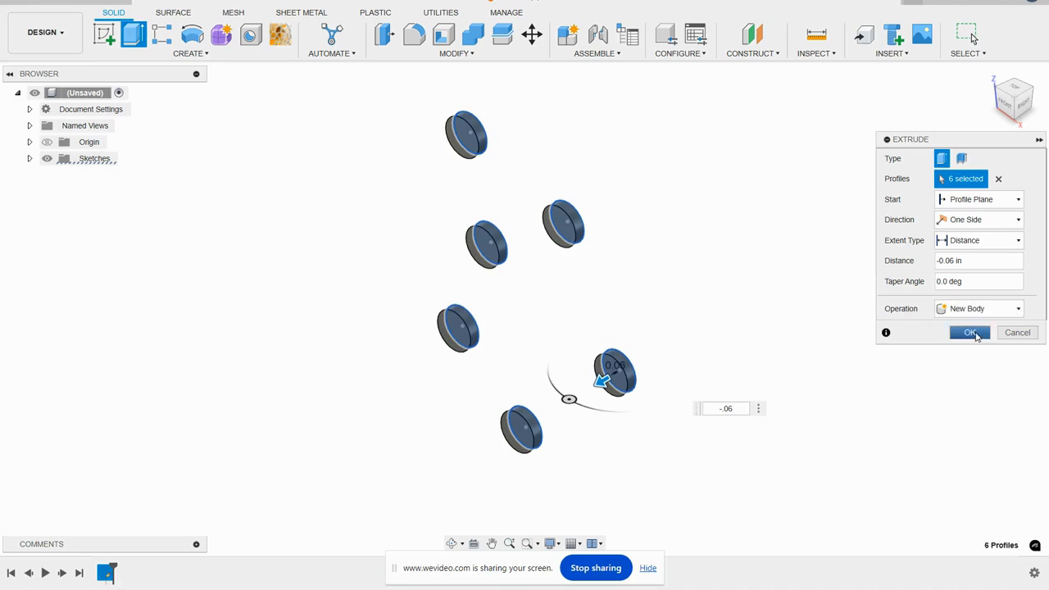
left_click(976, 333)
- Show the origin planes and start a sketch on the vertical plane perpendicular to the disc faces
middle_click_drag(666, 284, 618, 251, "shift")
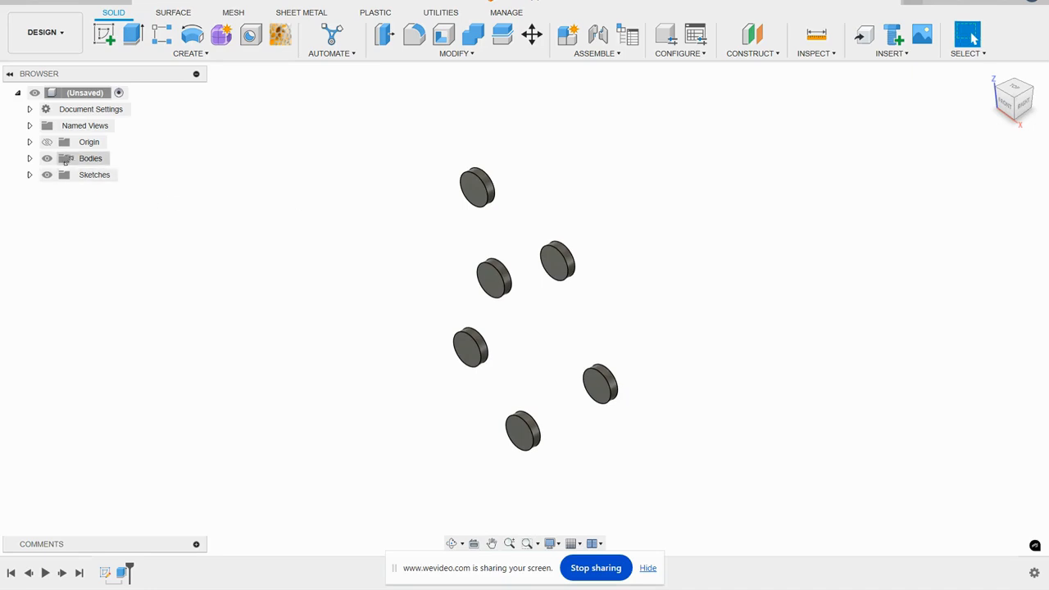
left_click(50, 144)
left_click(46, 143)
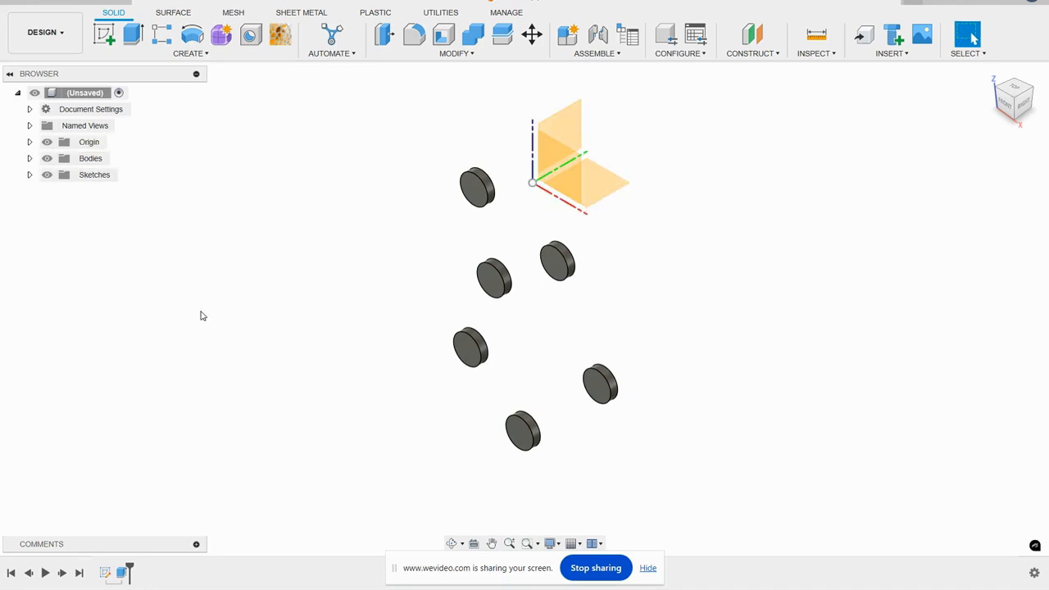
left_click(104, 37)
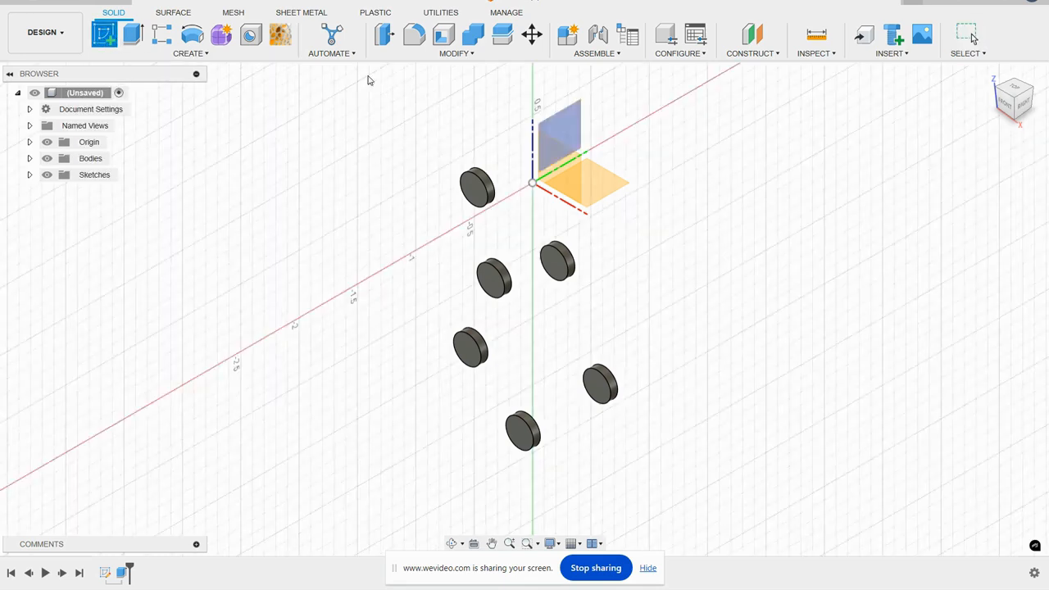
left_click(555, 129)
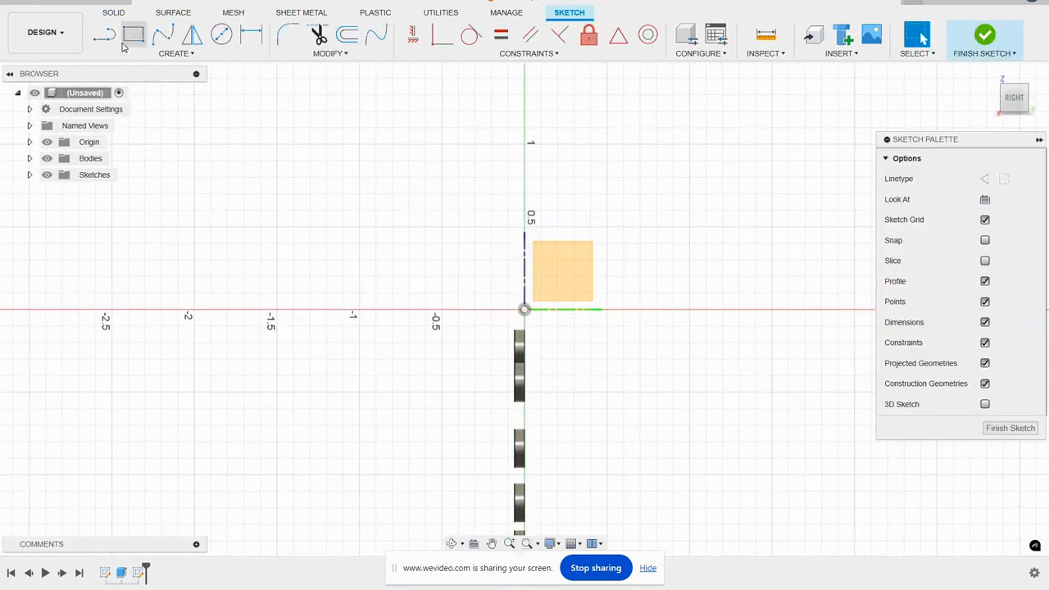
- Draw a vertical line about 1 in long upward from the origin
left_click(104, 34)
left_click(525, 310)
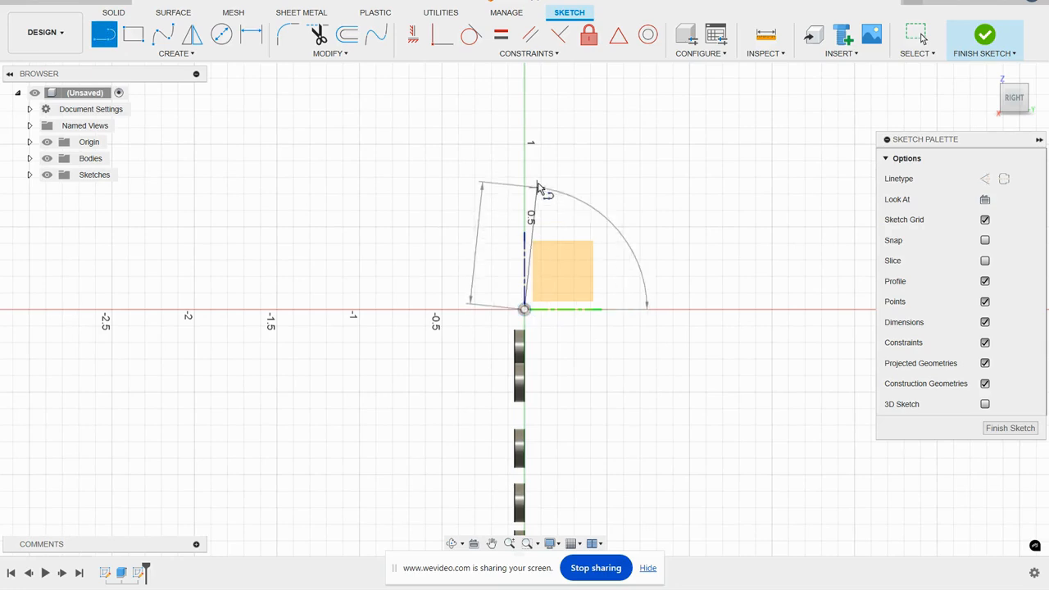
left_click(525, 145)
right_click_drag(619, 174, 622, 174)
- Sketch a circle 0.18 in in diameter to the left of the vertical line
scroll(533, 255, "up", 2)
left_click(222, 35)
left_click(443, 259)
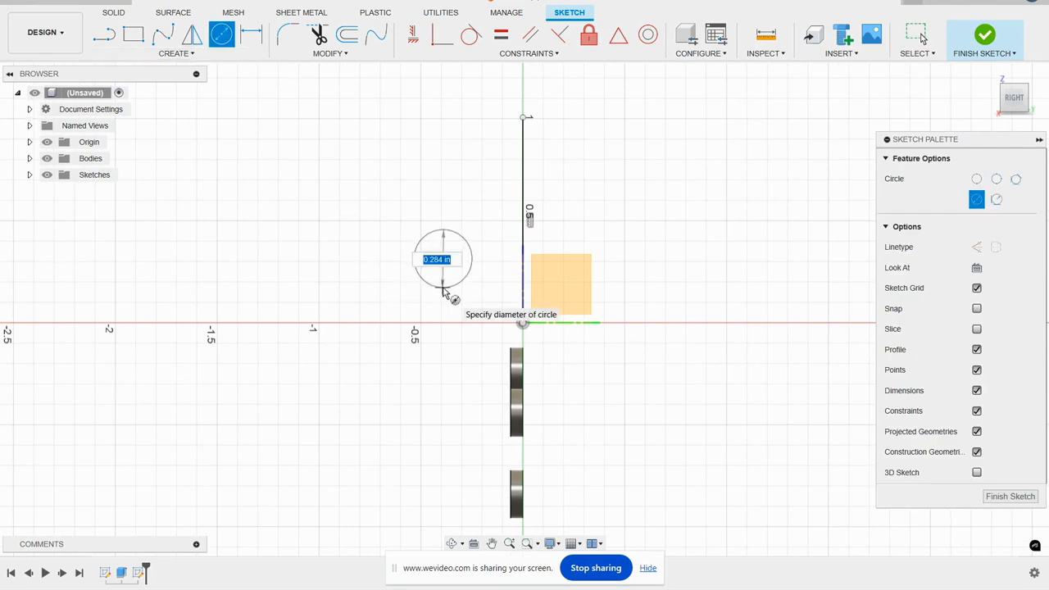
key("BackSpace")
type(".18")
key("Return")
key("Escape")
- Offset the 0.18 in circle outward by 0.06 in to form a ring
scroll(481, 267, "up", 3)
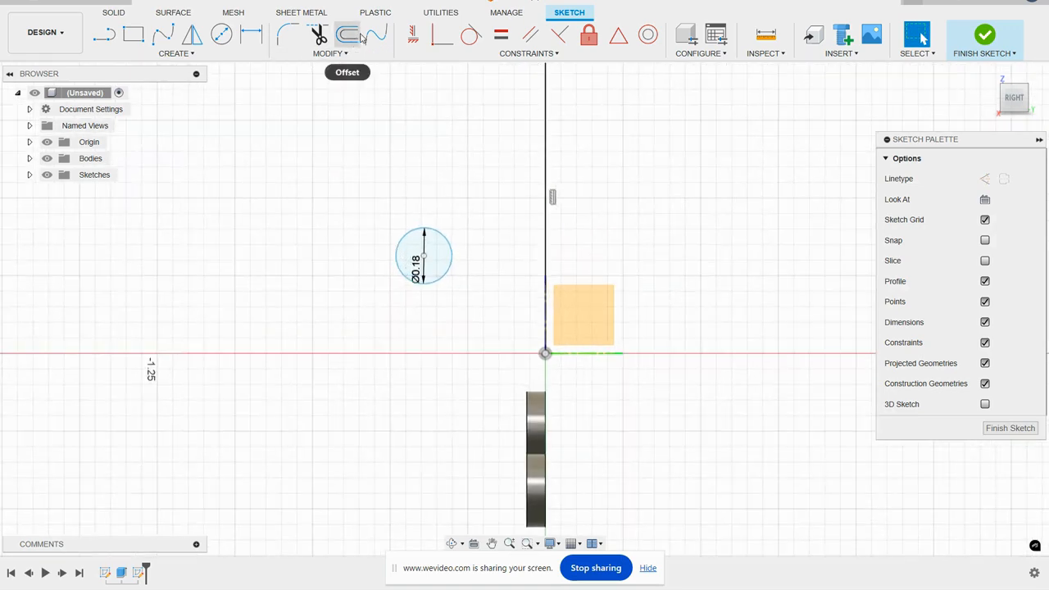
left_click(347, 35)
left_click(424, 229)
key("BackSpace")
type("0.06")
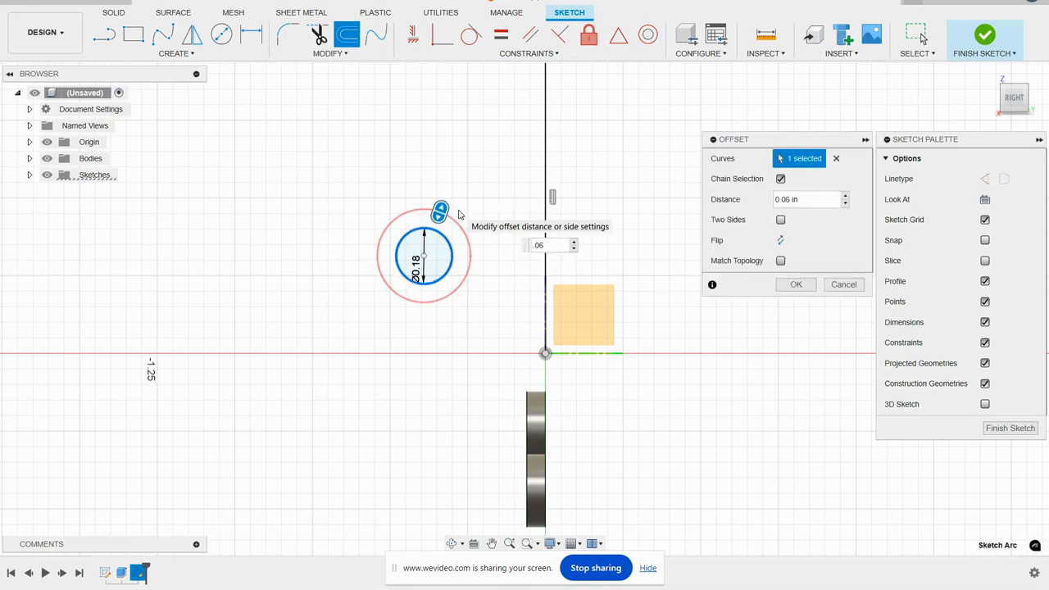
key("Return")
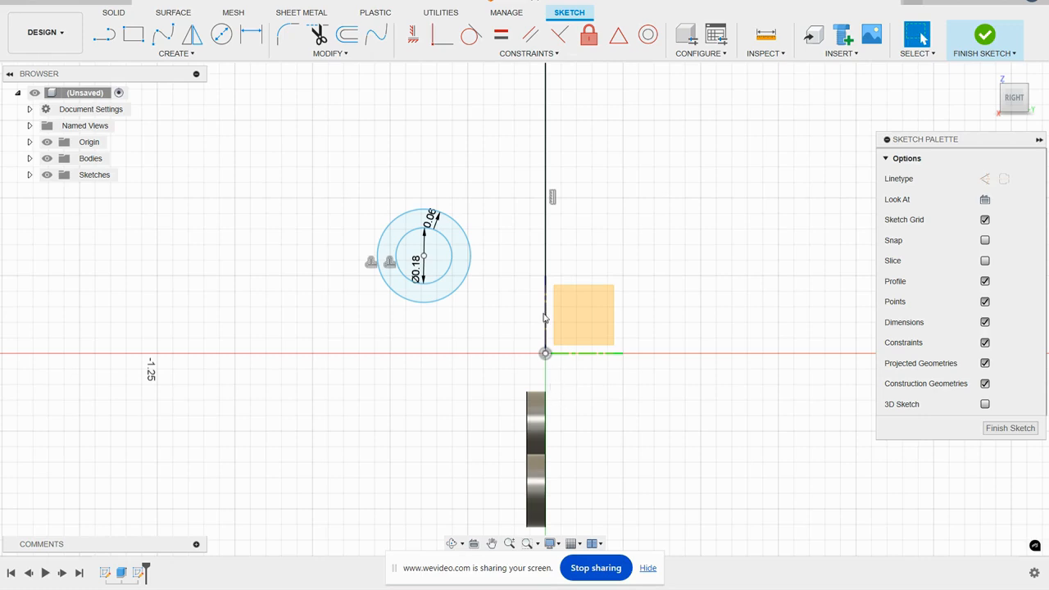
- Apply a Tangent constraint between the ring's outer circle and the vertical line
left_click(471, 34)
left_click(472, 256)
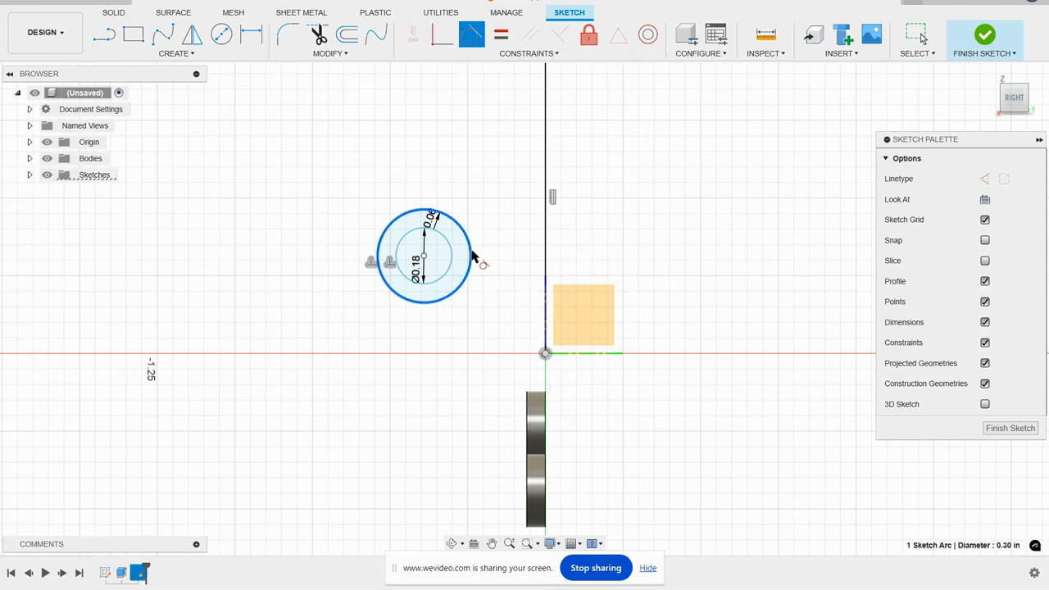
left_click(546, 276)
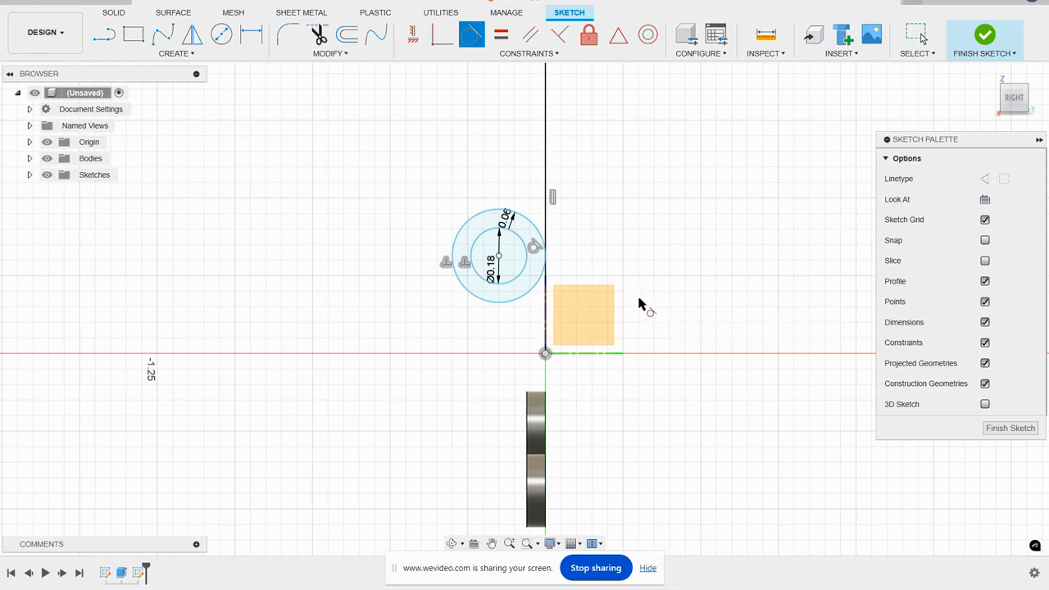
- Move the ring down along the vertical line until its centre is about 0.08 in above the origin, and finish the sketch
right_click(651, 265)
left_click(645, 258)
mouse_move(504, 260)
left_mouse_down()
mouse_move(506, 346)
mouse_move(506, 329)
left_mouse_up()
scroll(634, 227, "down", 5)
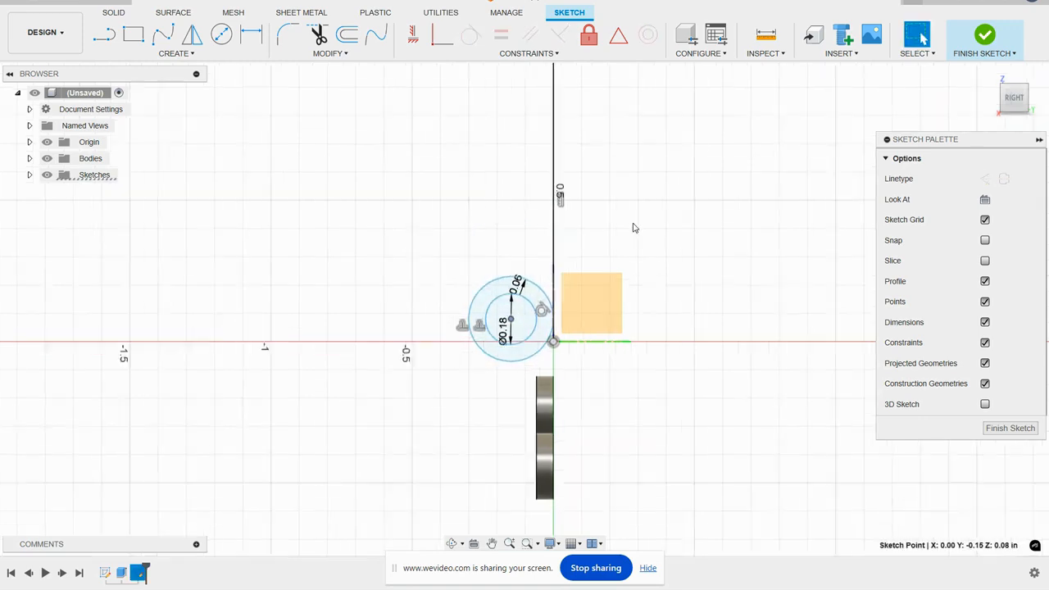
middle_click_drag(629, 407, 593, 289)
key("Escape")
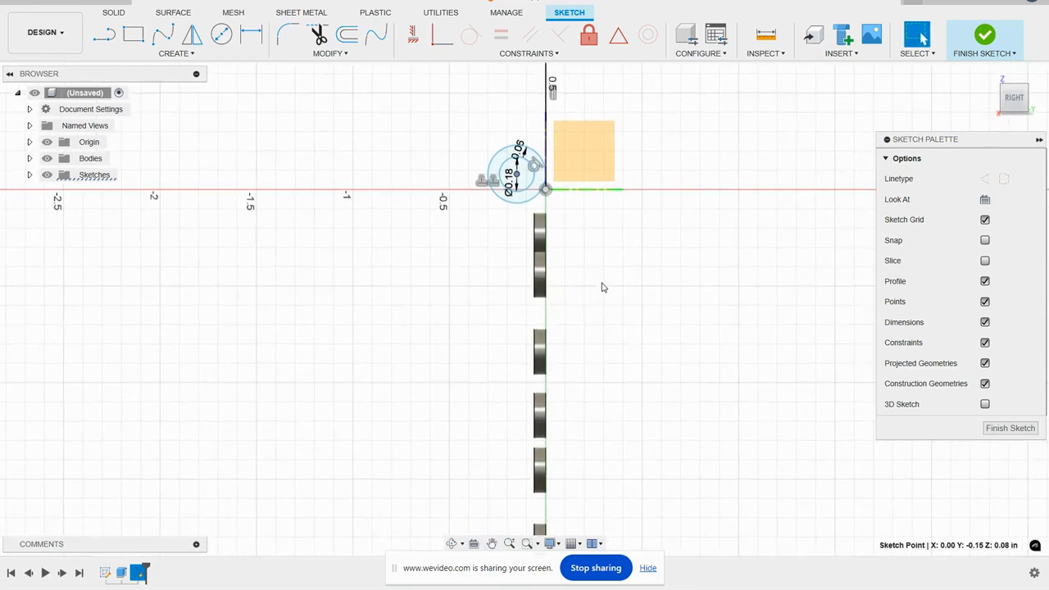
left_click(985, 39)
left_click(992, 75)
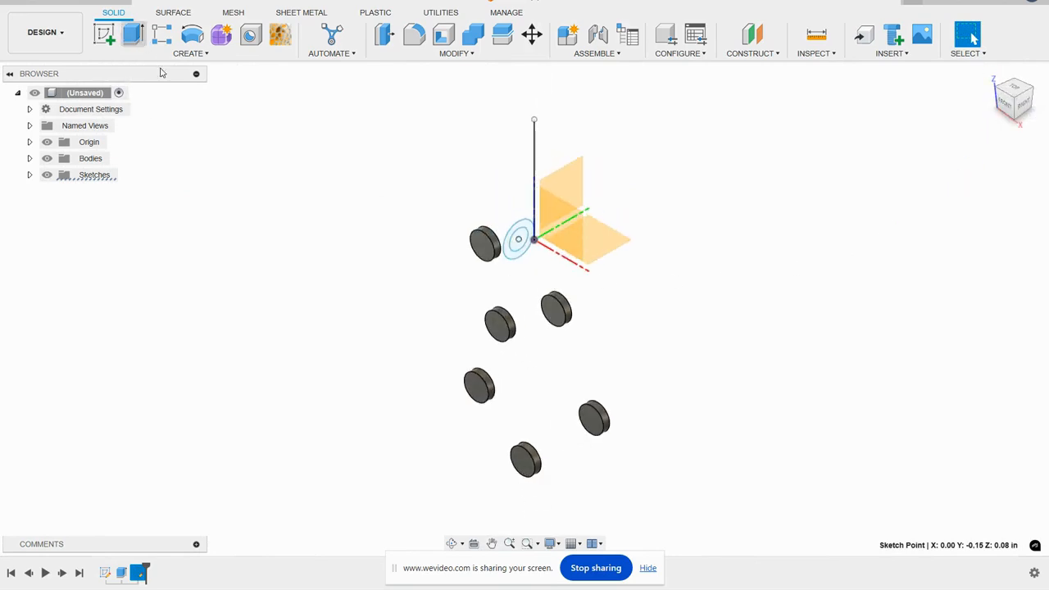
- Extrude the ring profile symmetrically to a whole length of 0.125 in as a new body
left_click(132, 35)
left_click(546, 221)
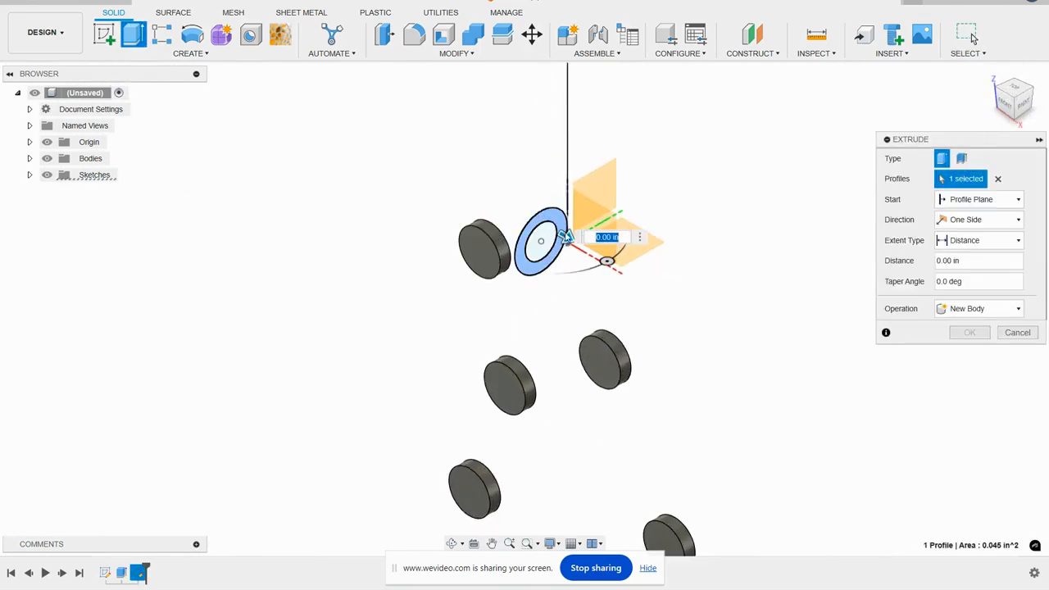
left_click(984, 220)
left_click(972, 266)
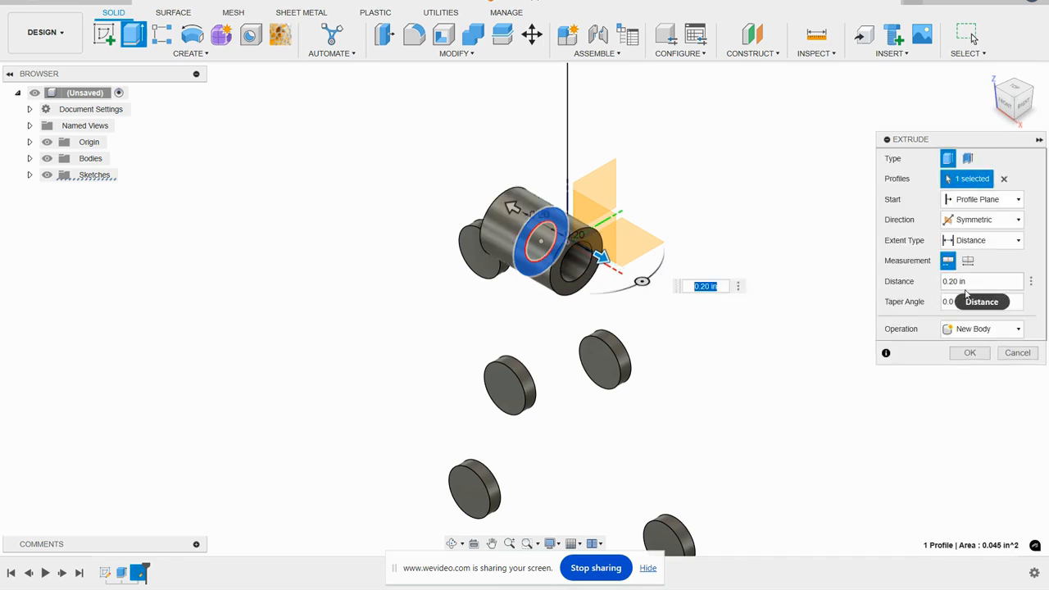
left_click(968, 260)
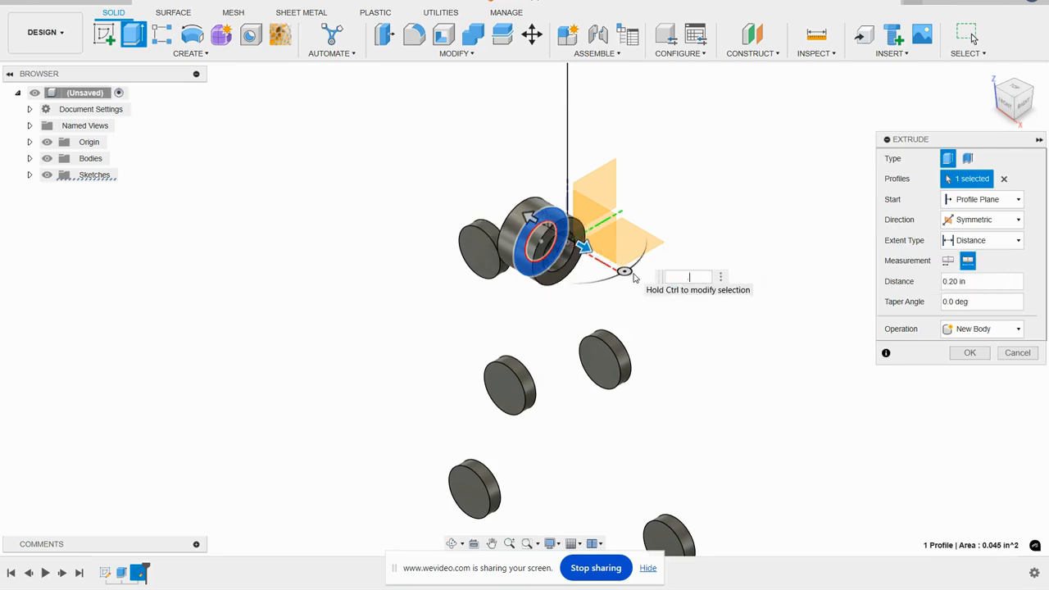
type(".125")
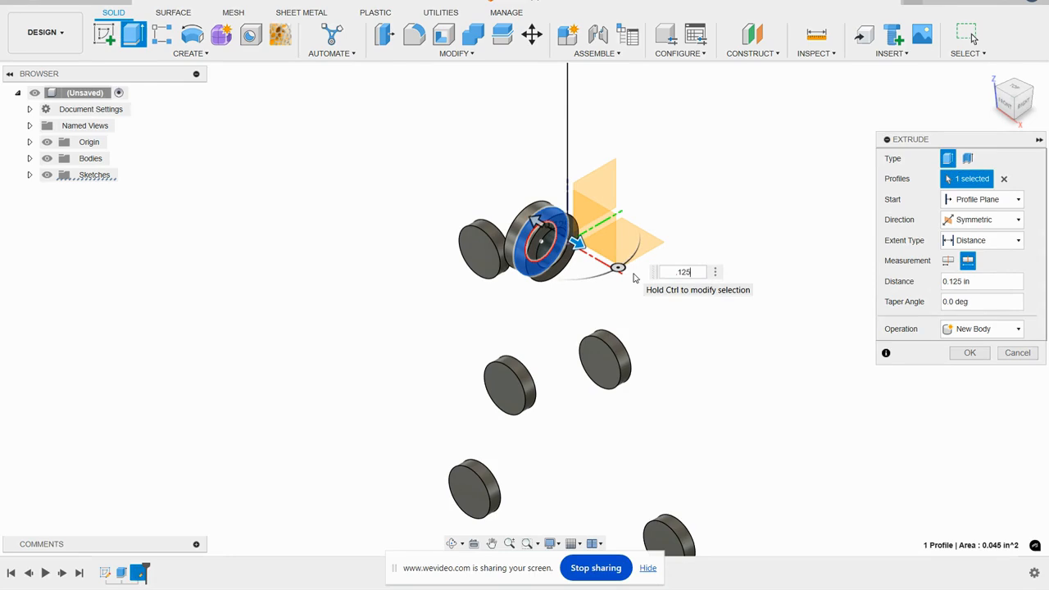
key("Return")
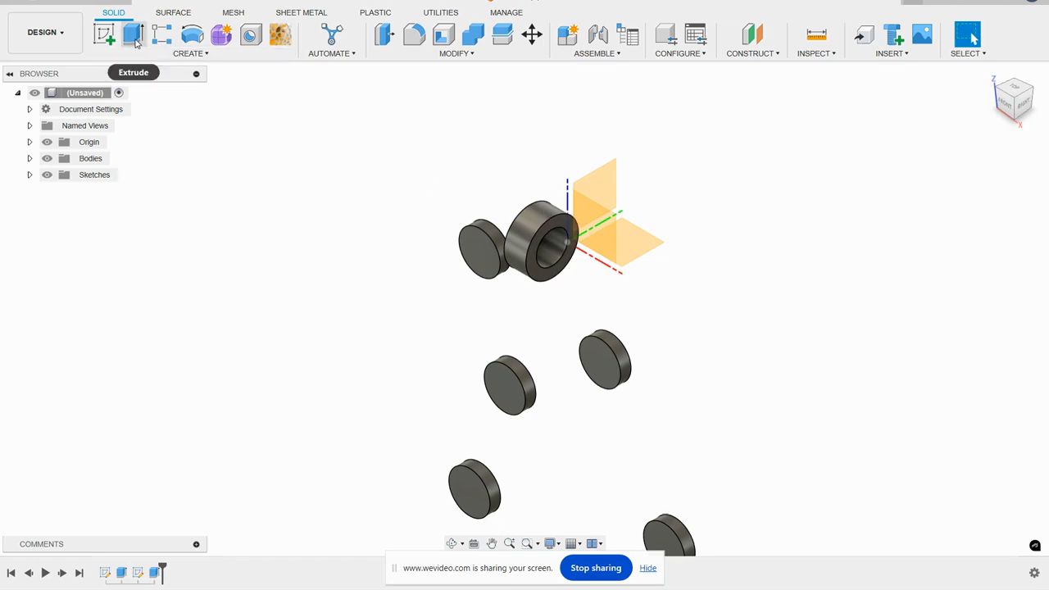
- Project the ring's inner circular edge into a new sketch on the YZ origin plane and finish the sketch
left_click(107, 38)
left_click(605, 181)
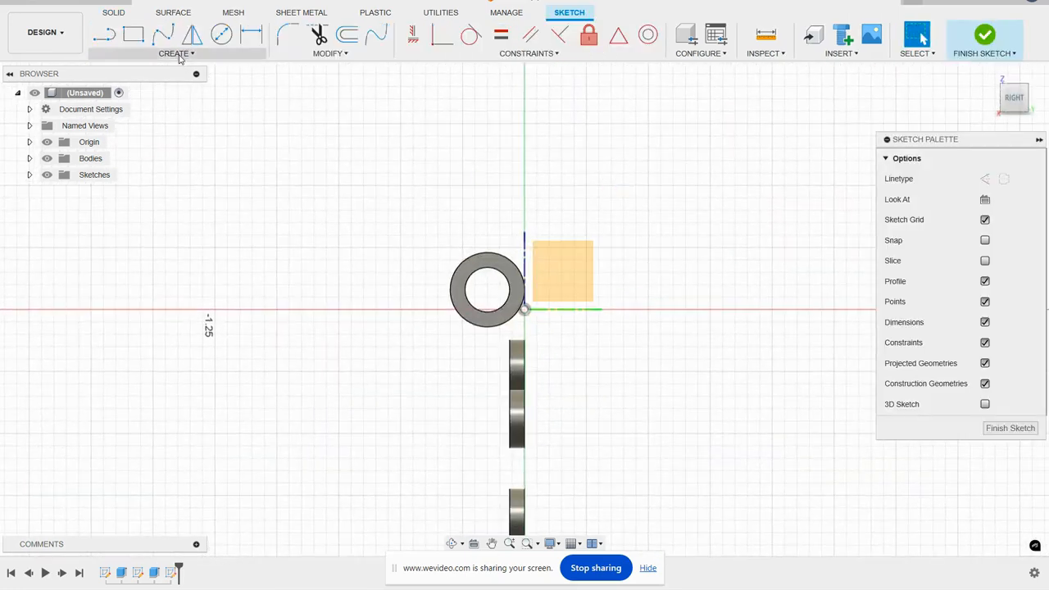
left_click(176, 53)
mouse_move(150, 262)
left_click(256, 260)
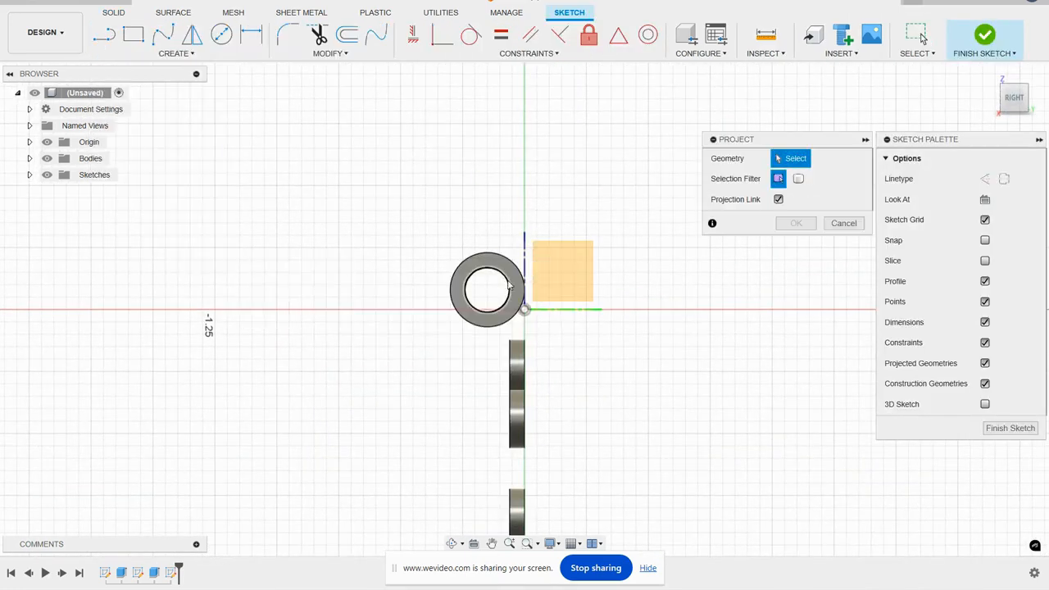
left_click(504, 277)
left_click(803, 225)
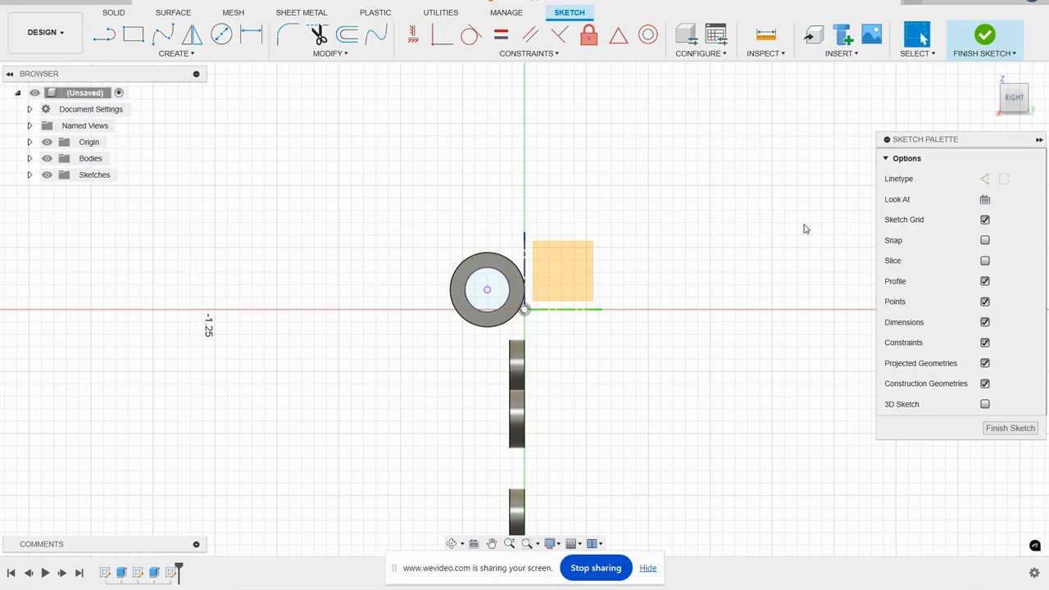
left_click(985, 34)
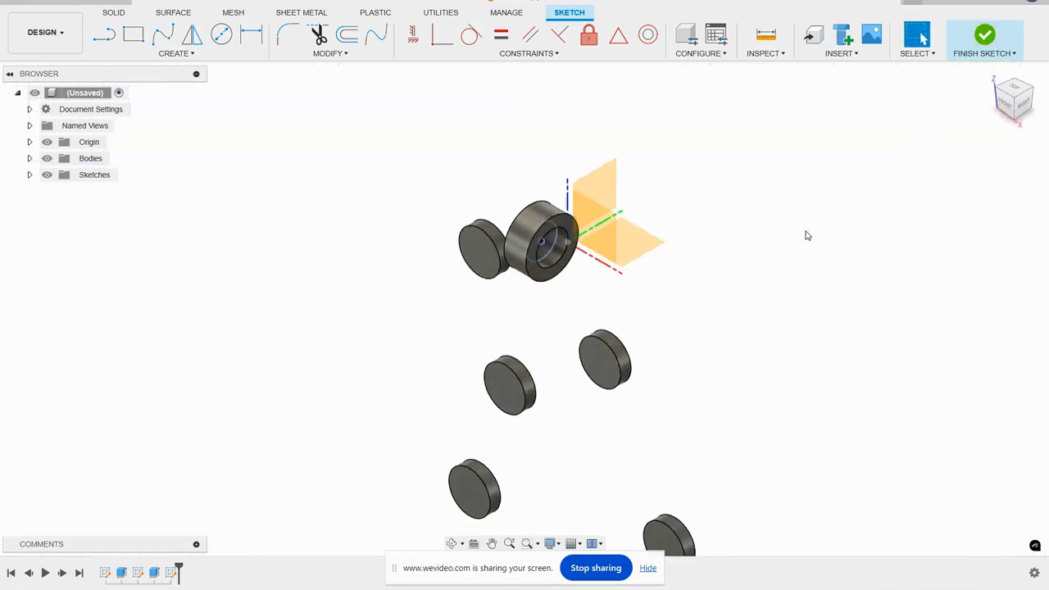
- Extrude the projected circle symmetrically 2.50 in to each side as a new body, forming a rod through the ring
left_click(133, 33)
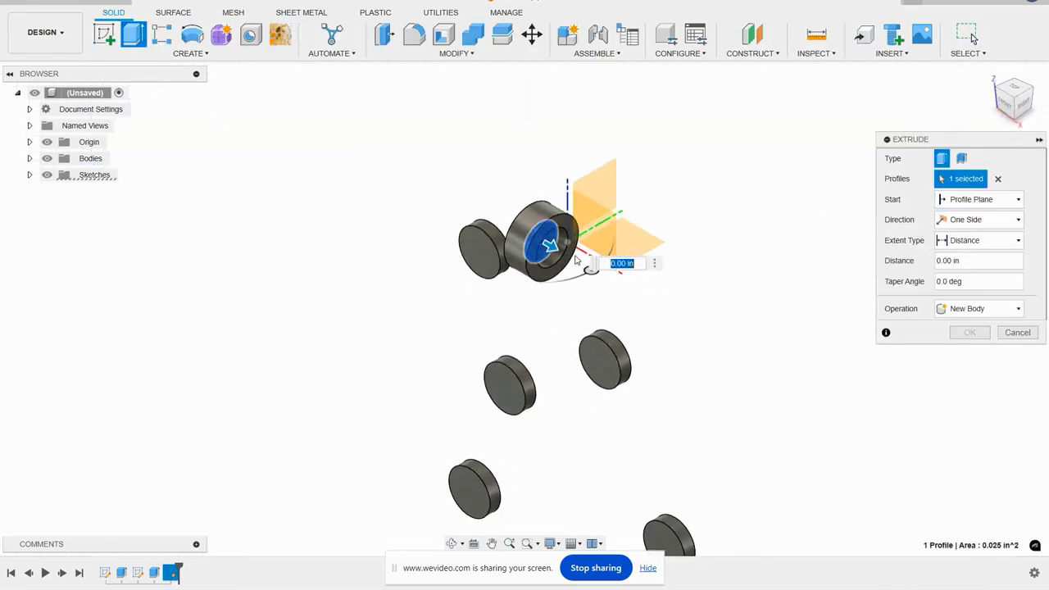
left_click_drag(554, 244, 918, 459)
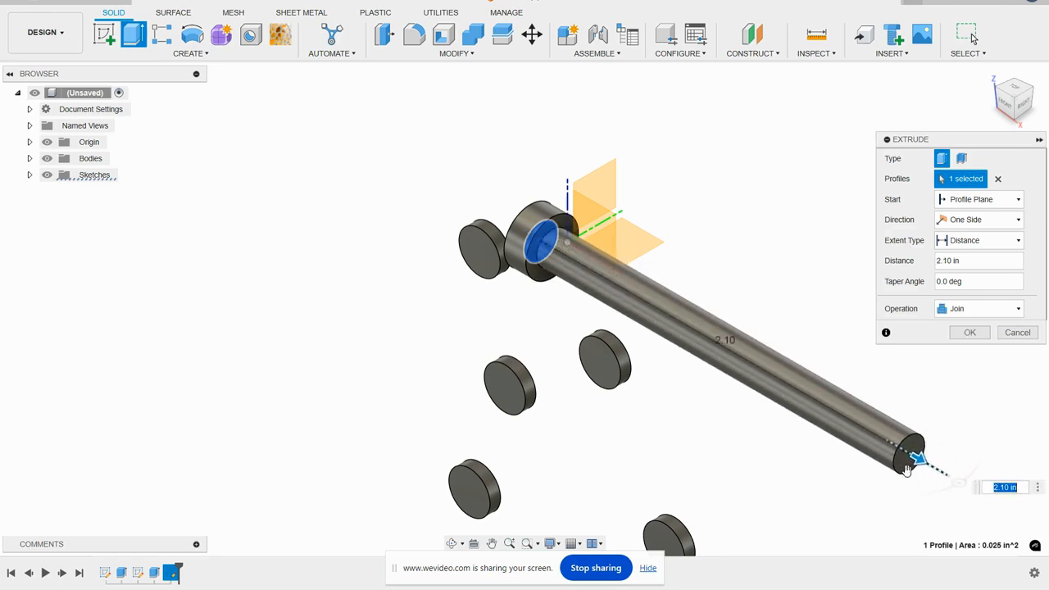
left_click(972, 220)
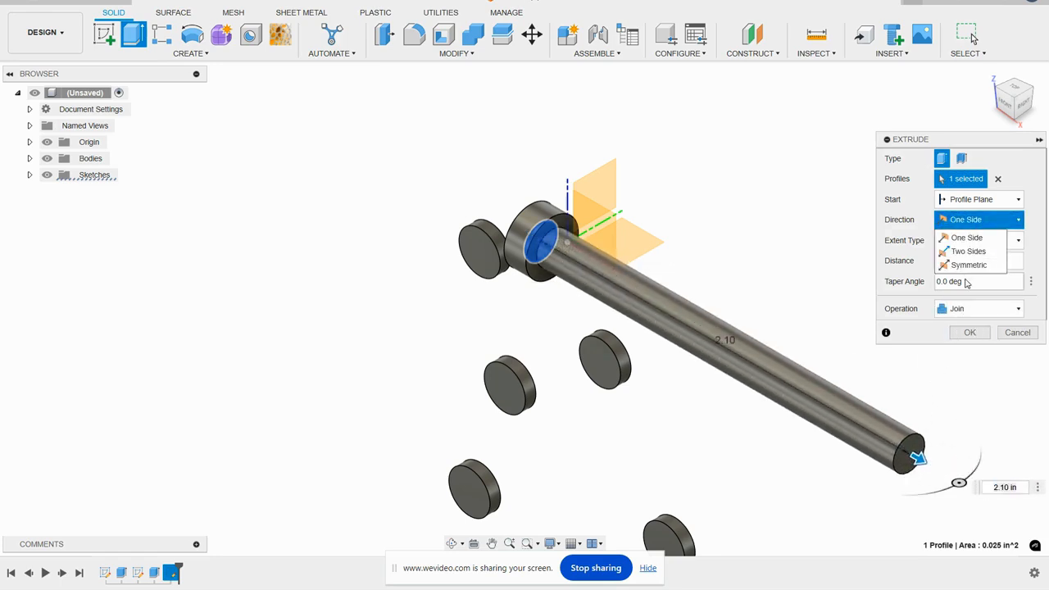
left_click(966, 269)
scroll(706, 250, "down", 3)
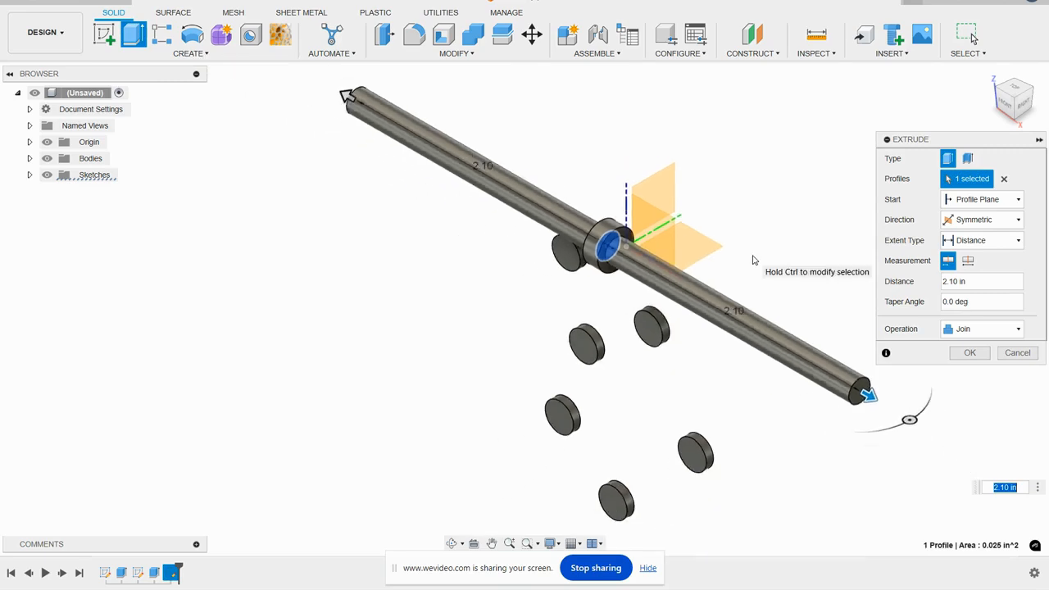
left_click_drag(769, 380, 802, 412)
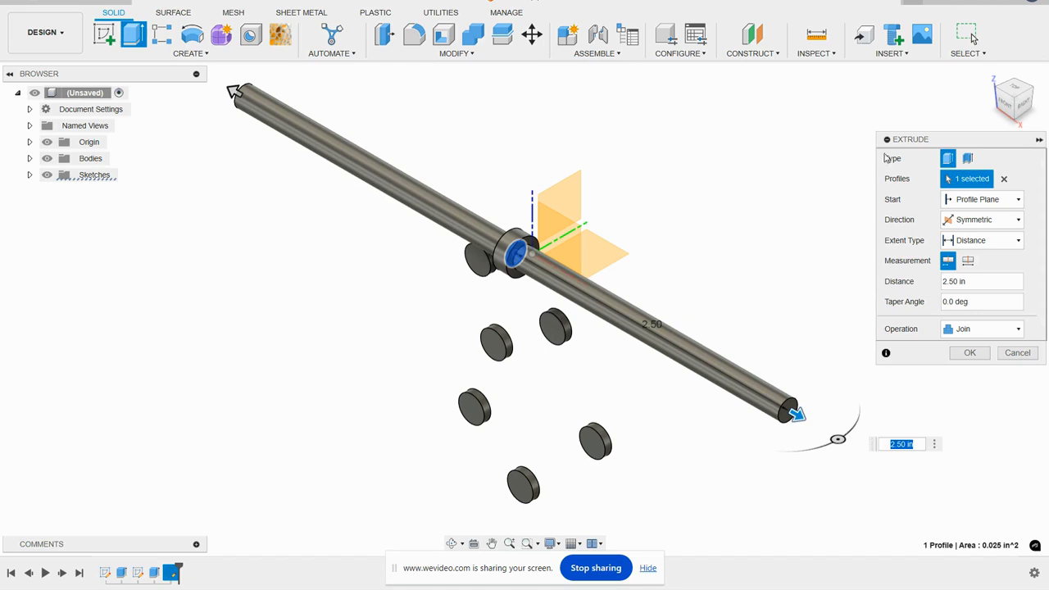
left_click(965, 330)
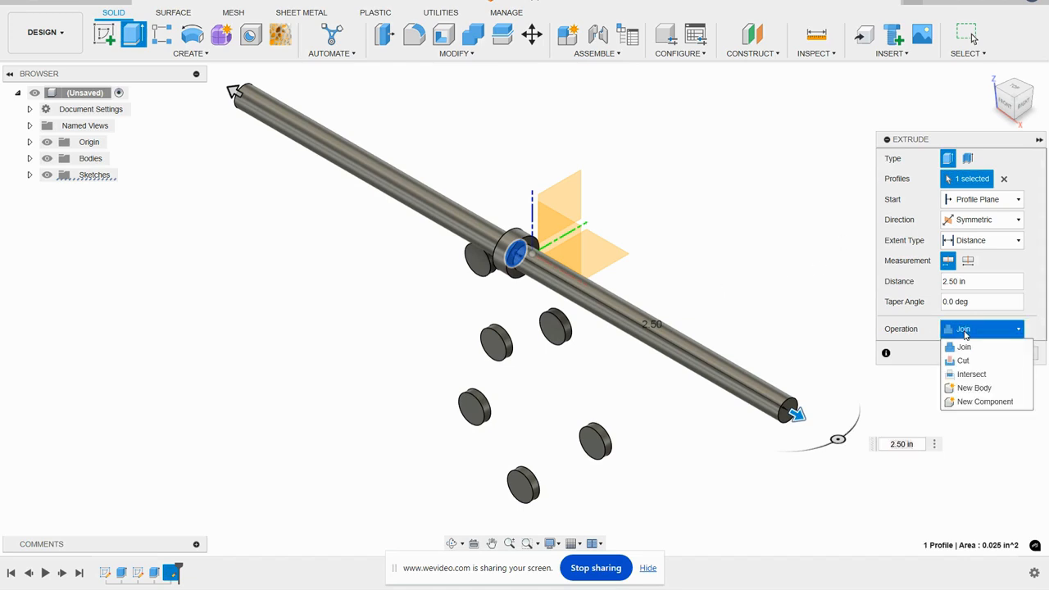
left_click(972, 387)
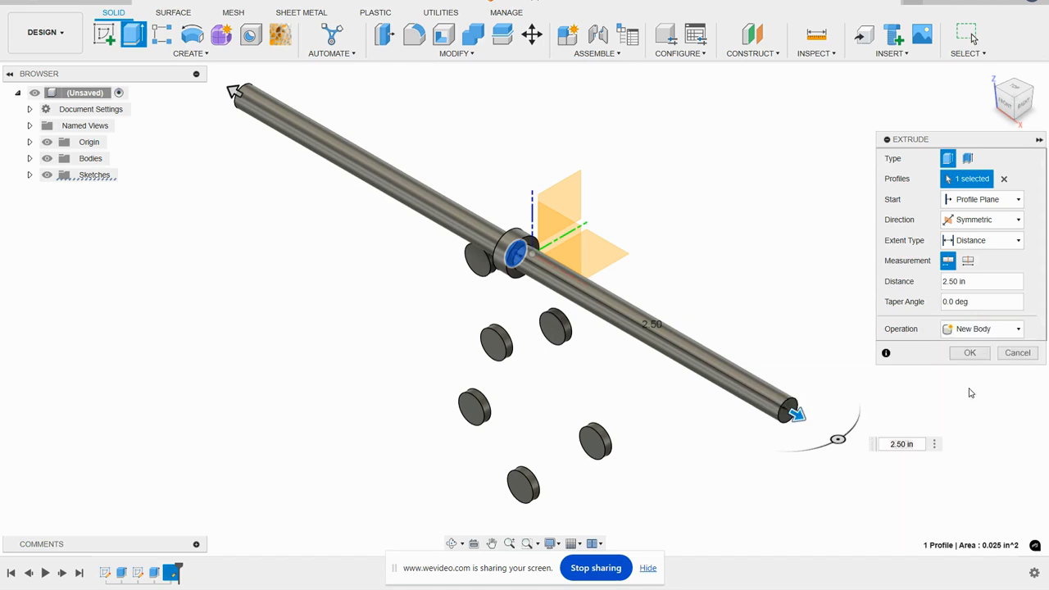
left_click(970, 353)
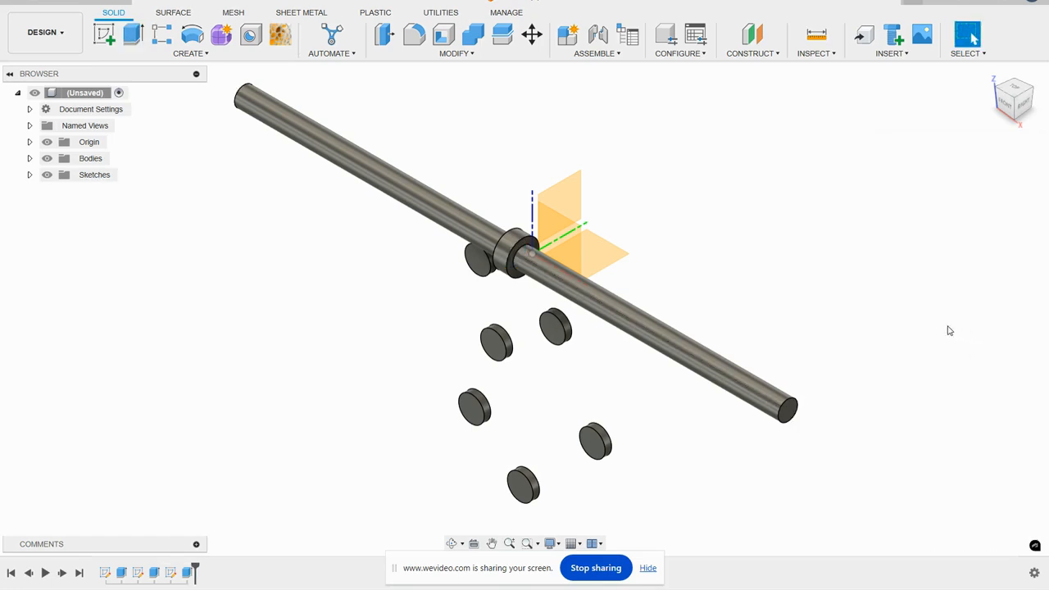
- Extrude the front faces of all six discs 2.70 in outward as new bodies
middle_click_drag(783, 275, 764, 220)
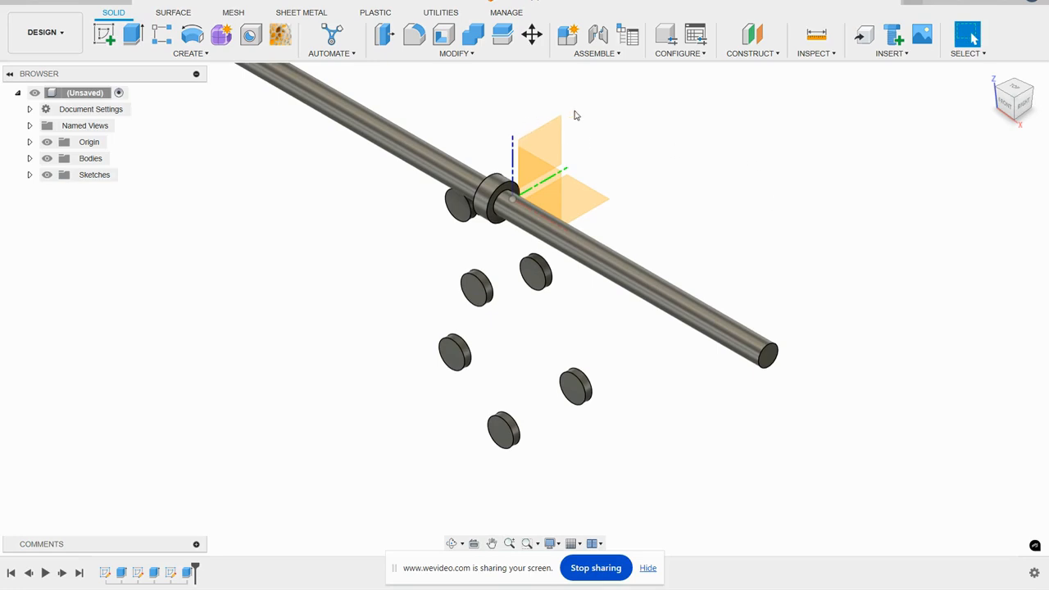
left_click(138, 33)
left_click(443, 209)
left_click(535, 273)
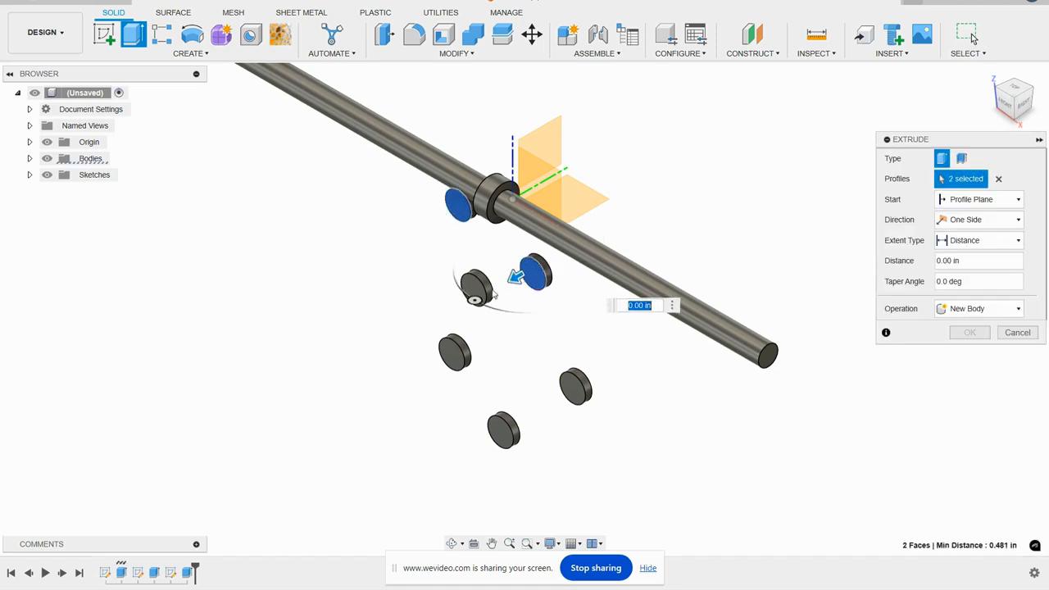
left_click(476, 288)
left_click(456, 352)
left_click(504, 430)
left_click(575, 387)
scroll(544, 277, "down", 2)
left_click_drag(554, 367, 335, 504)
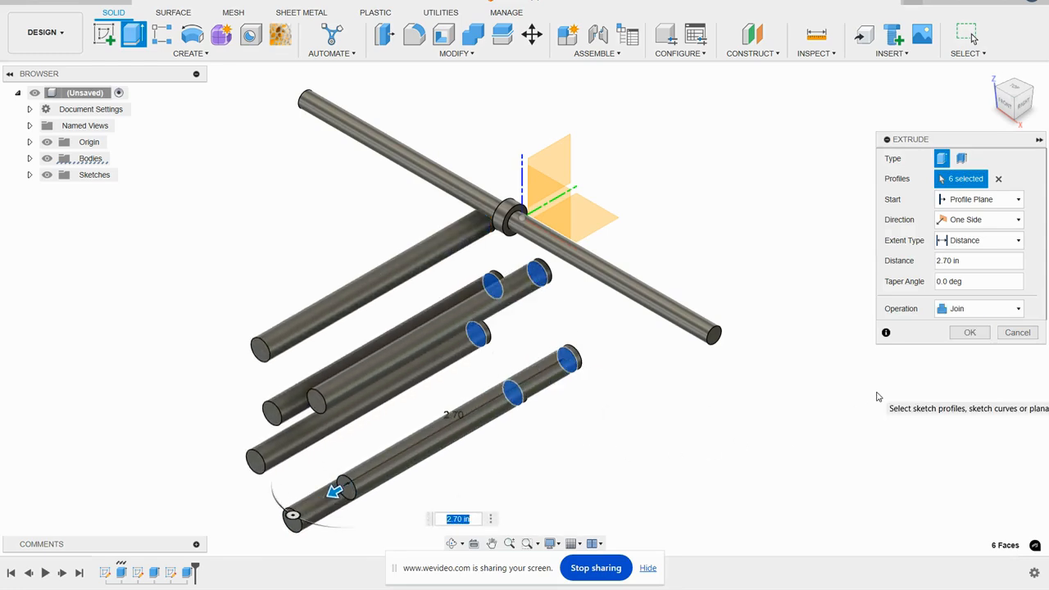
left_click(989, 312)
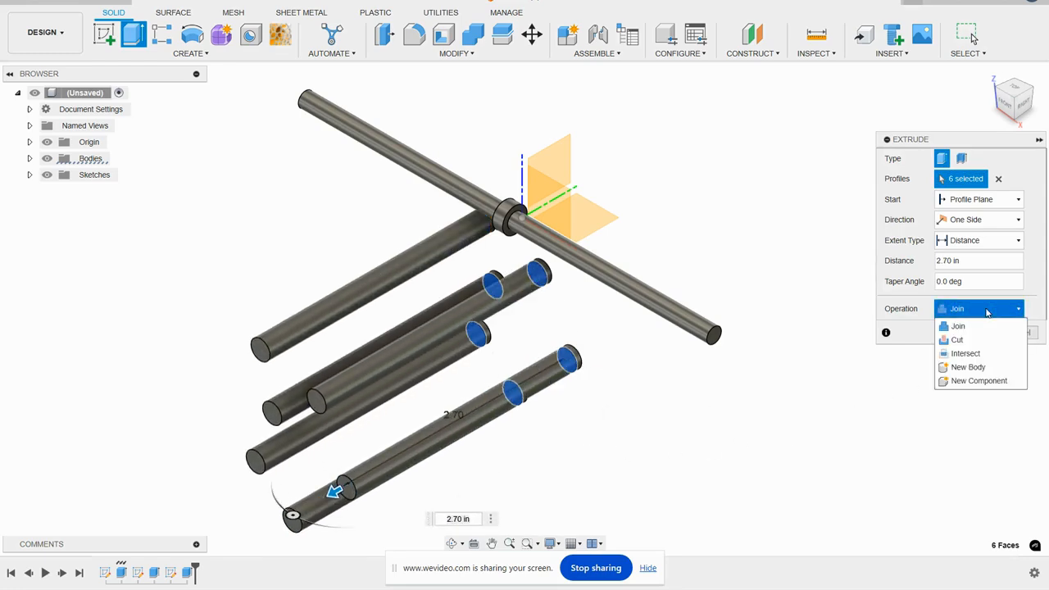
left_click(978, 368)
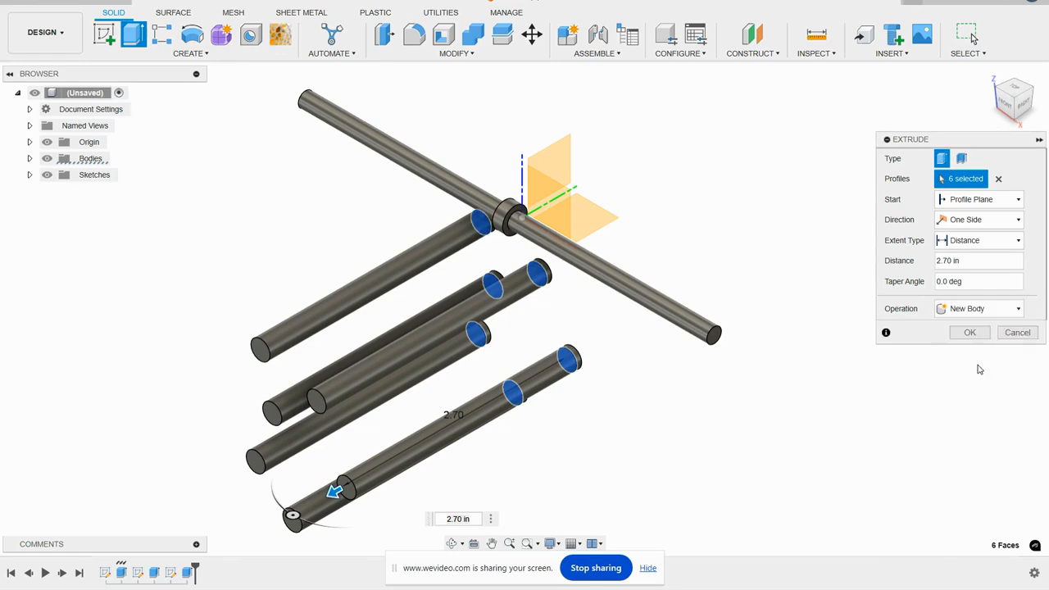
left_click(972, 333)
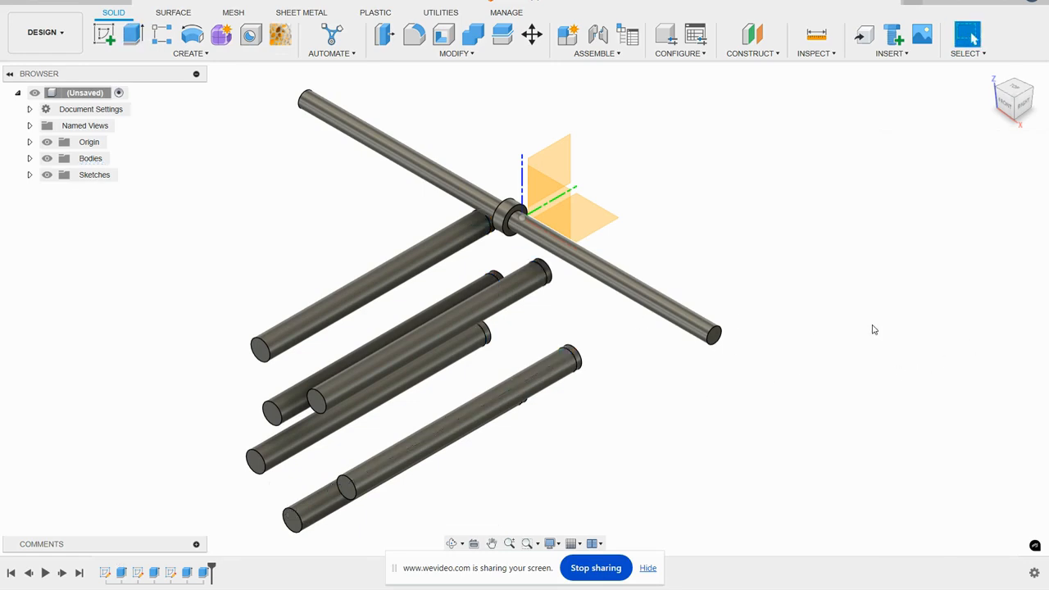
- Hide the origin planes and axes so that only the modelled bodies are shown
left_click(47, 142)
scroll(735, 230, "up", 3)
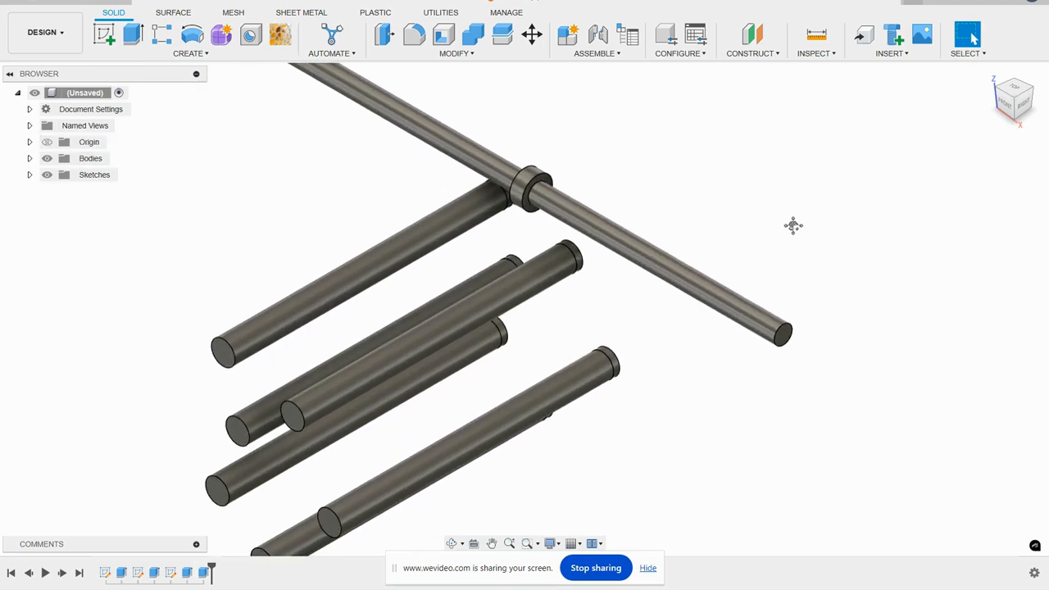
middle_click_drag(717, 267, 680, 284, "shift")
scroll(684, 289, "down", 4)
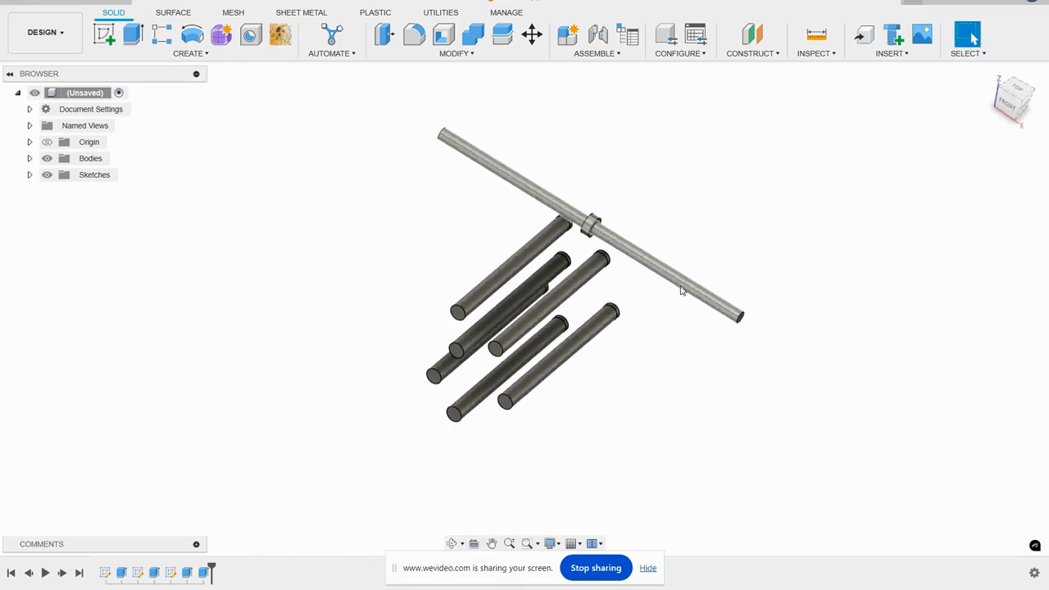
scroll(681, 290, "up", 2)
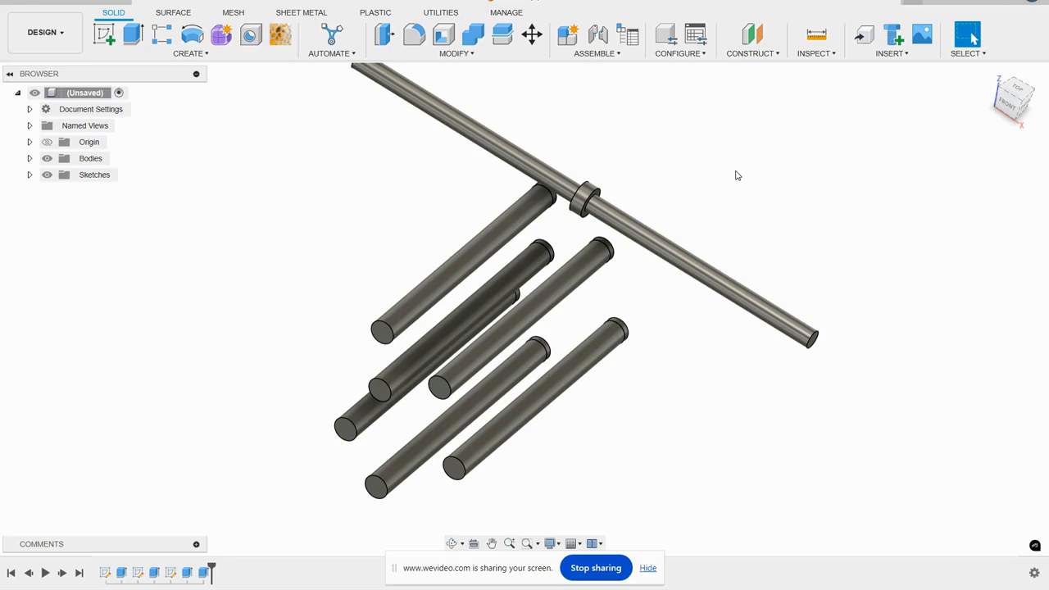
scroll(672, 188, "up", 2)
mouse_move(648, 242)
middle_mouse_down("shift")
mouse_move(665, 255)
mouse_move(664, 231)
middle_mouse_up("shift")
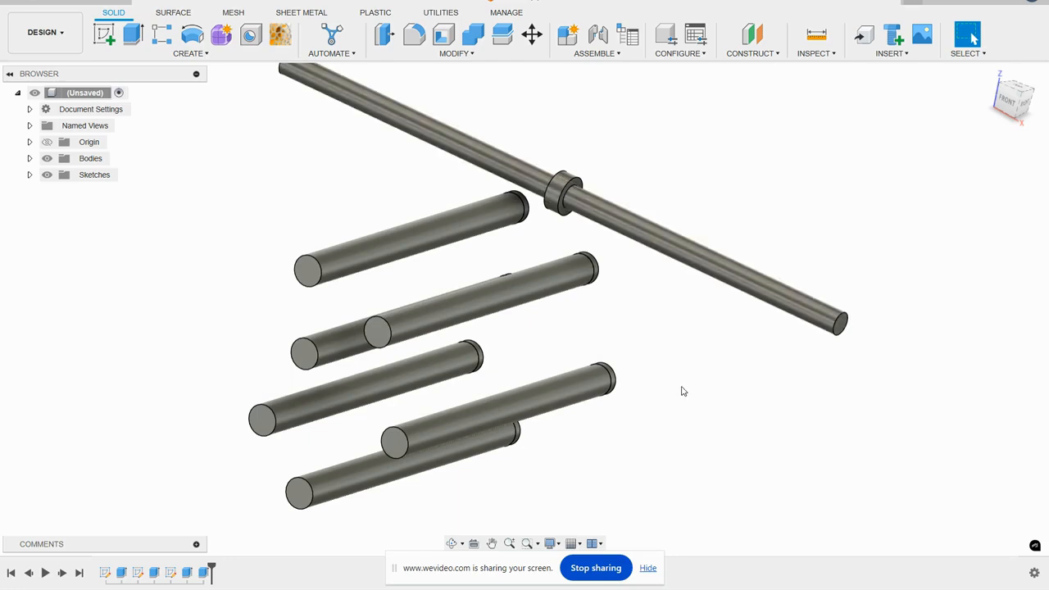
- Start Automated Modeling and select the ring's outer cylindrical face and both flat end faces as faces to connect
left_click(332, 35)
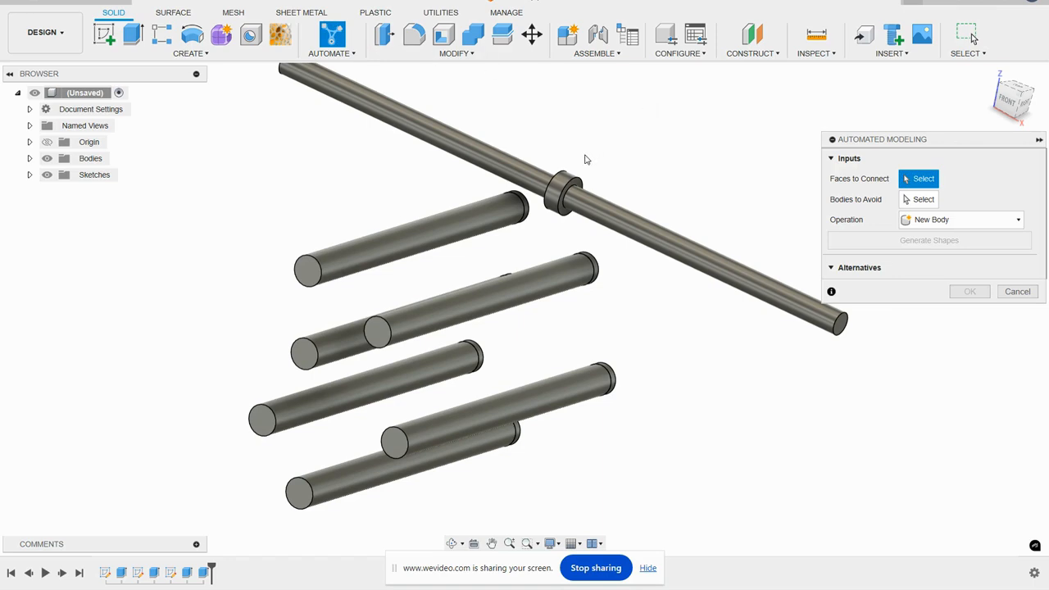
scroll(585, 159, "up", 5)
left_click(558, 236)
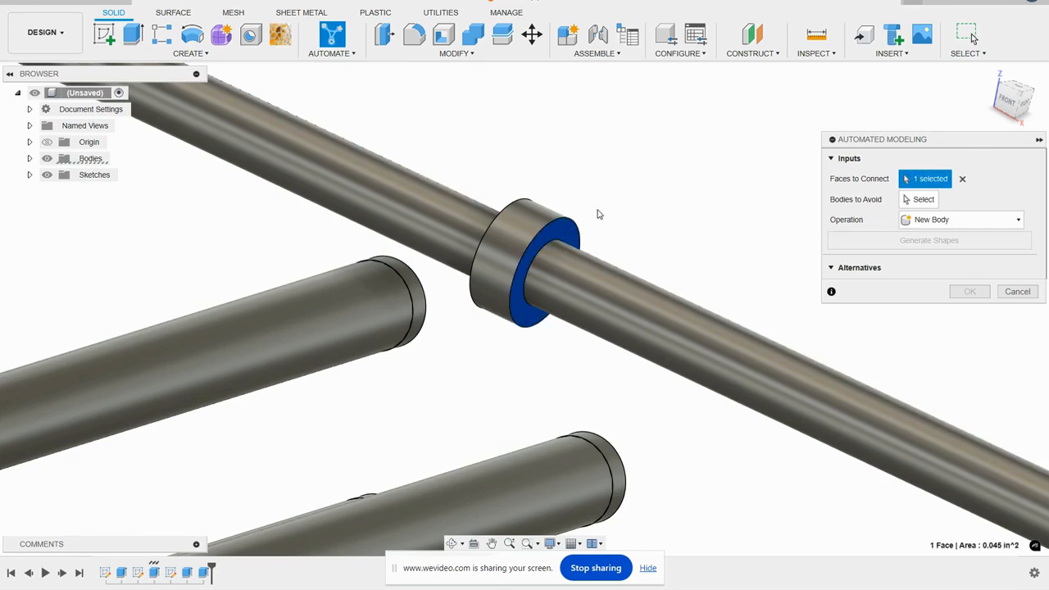
left_click(546, 214)
middle_click_drag(544, 212, 463, 219, "shift")
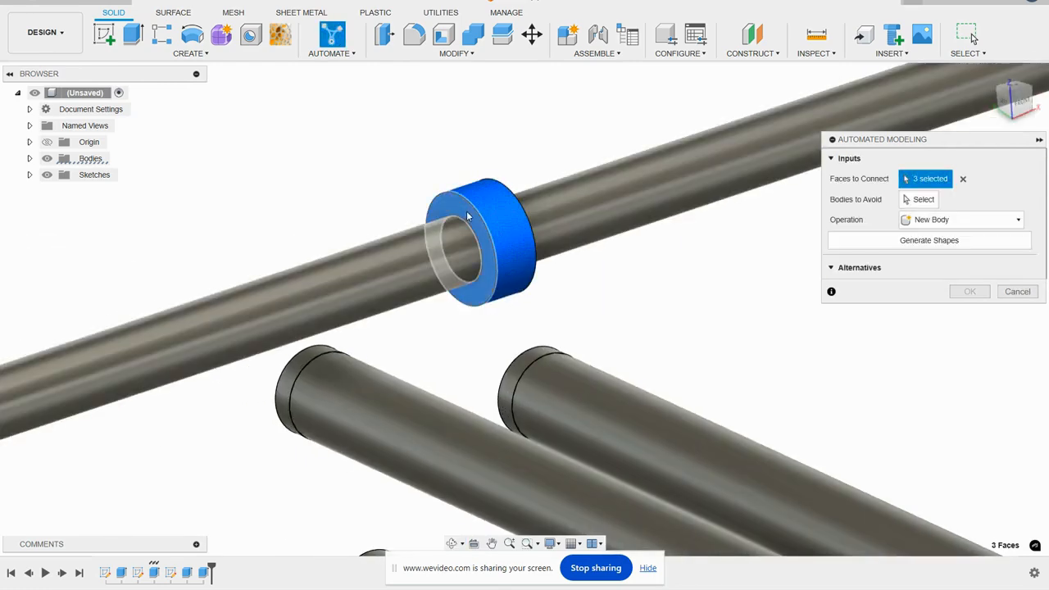
- Add the outer cylindrical side faces of all six discs to the faces to connect
scroll(561, 129, "down", 3)
scroll(403, 279, "up", 3)
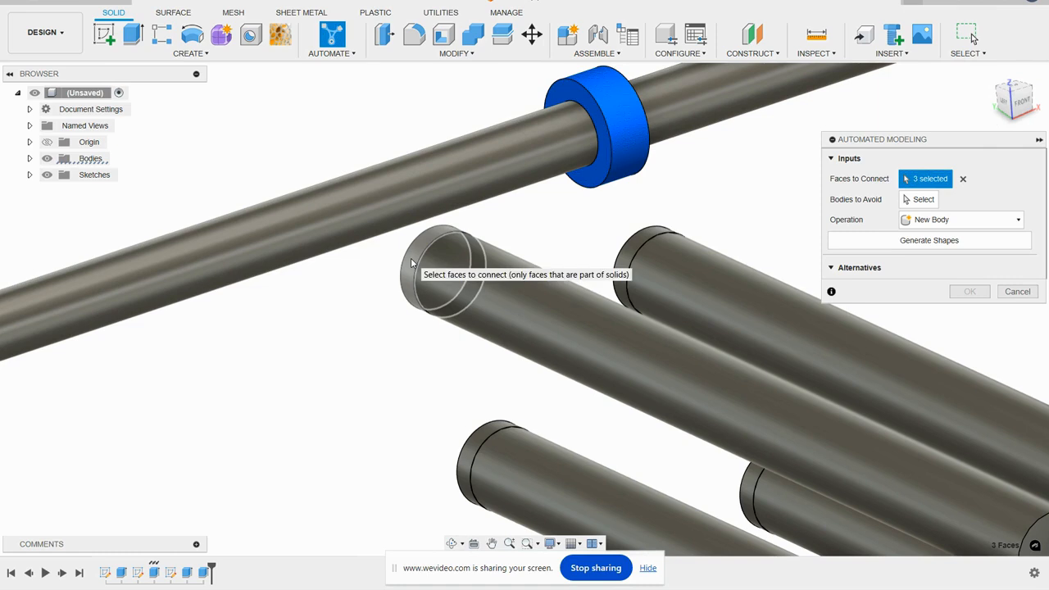
left_click(416, 255)
left_click(633, 248)
scroll(650, 173, "down", 2)
scroll(546, 356, "up", 3)
left_click(546, 330)
scroll(575, 198, "down", 2)
scroll(698, 328, "up", 3)
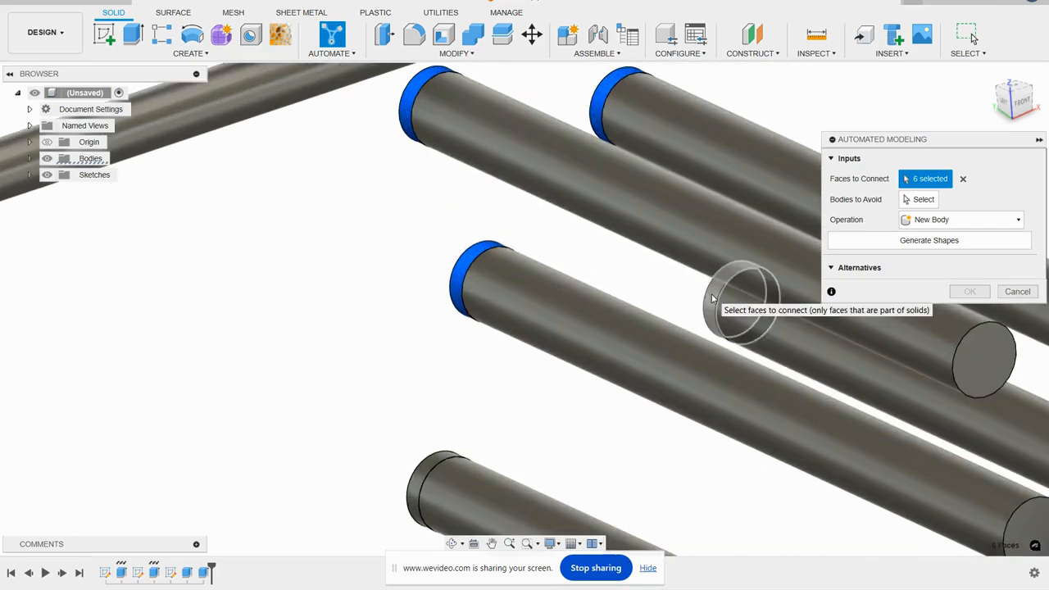
left_click(715, 304)
scroll(715, 303, "down", 3)
left_click(501, 373)
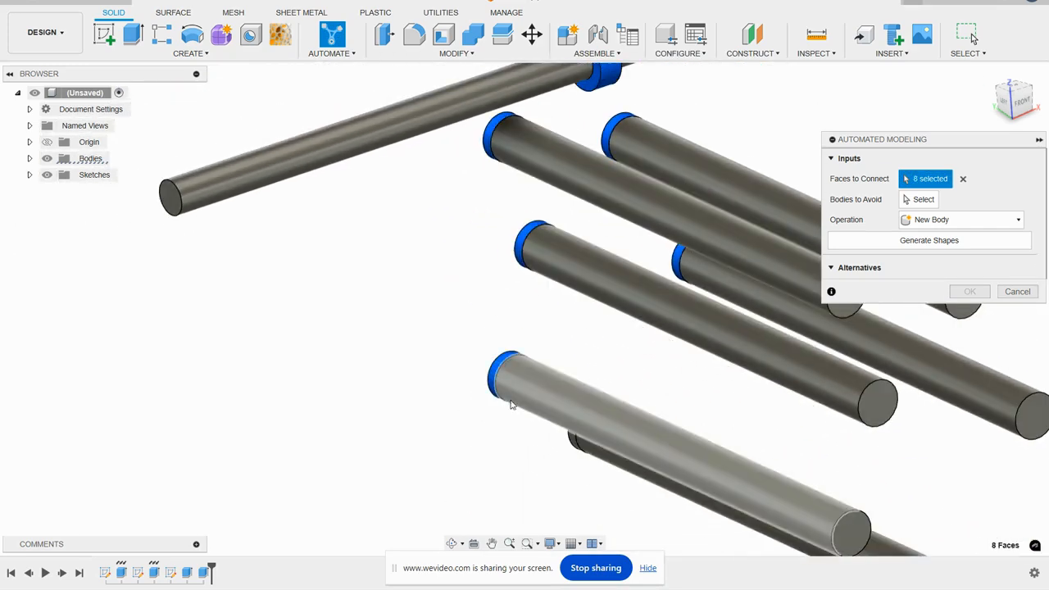
scroll(558, 459, "up", 3)
left_click(587, 428)
scroll(578, 424, "down", 3)
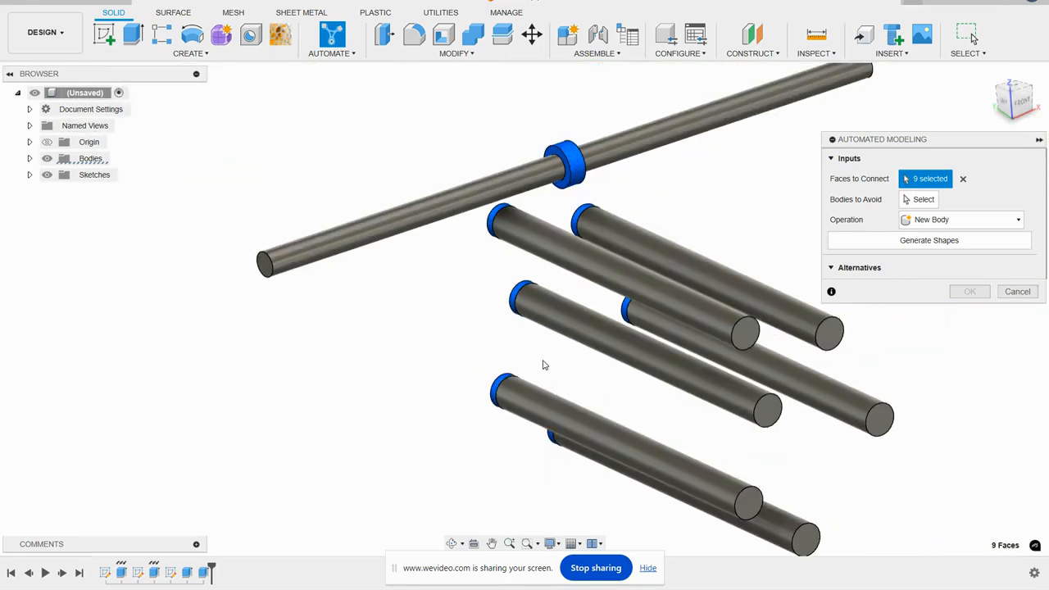
- Add the flat back faces of all six discs to the faces to connect
middle_click_drag(439, 329, 575, 355, "shift")
scroll(559, 466, "up", 4)
left_click(655, 502)
left_click(695, 437)
left_click(658, 323)
left_click(507, 396)
left_click(553, 254)
left_click(653, 213)
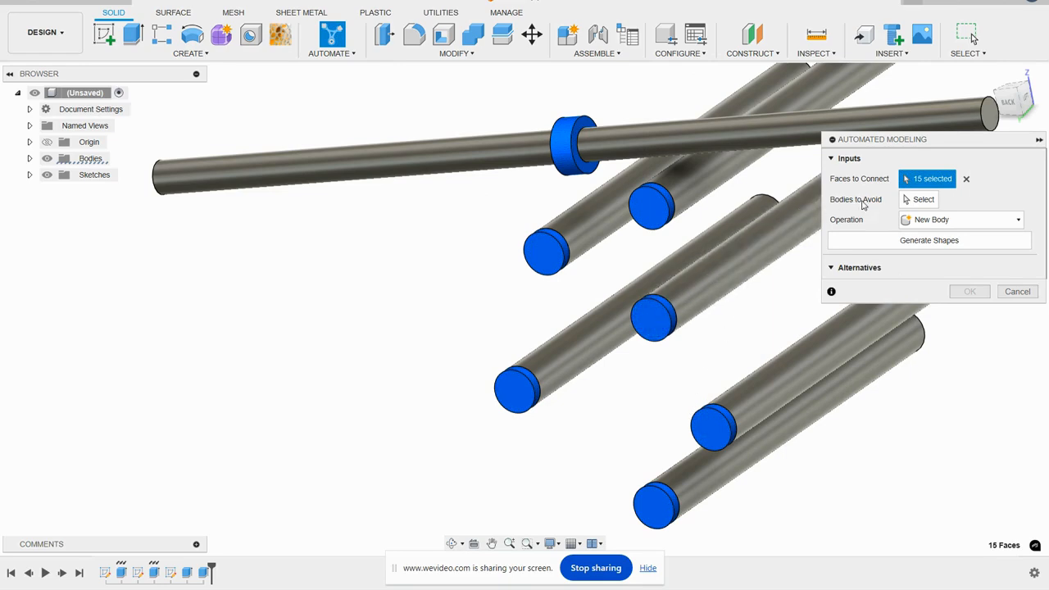
- Set the rod through the ring and the six rods on the discs as bodies to avoid
left_click(916, 201)
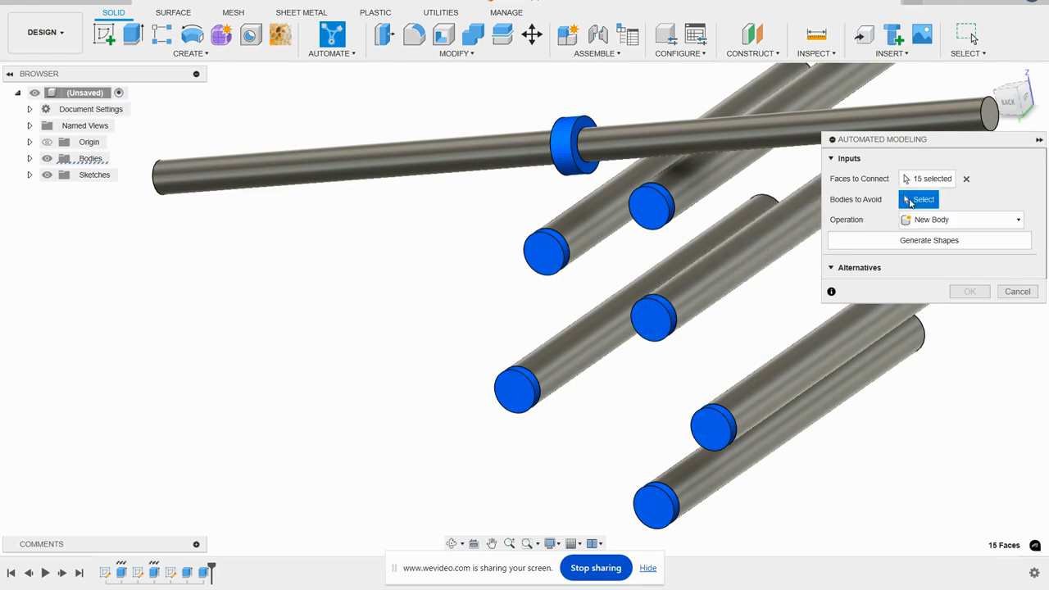
left_click(632, 145)
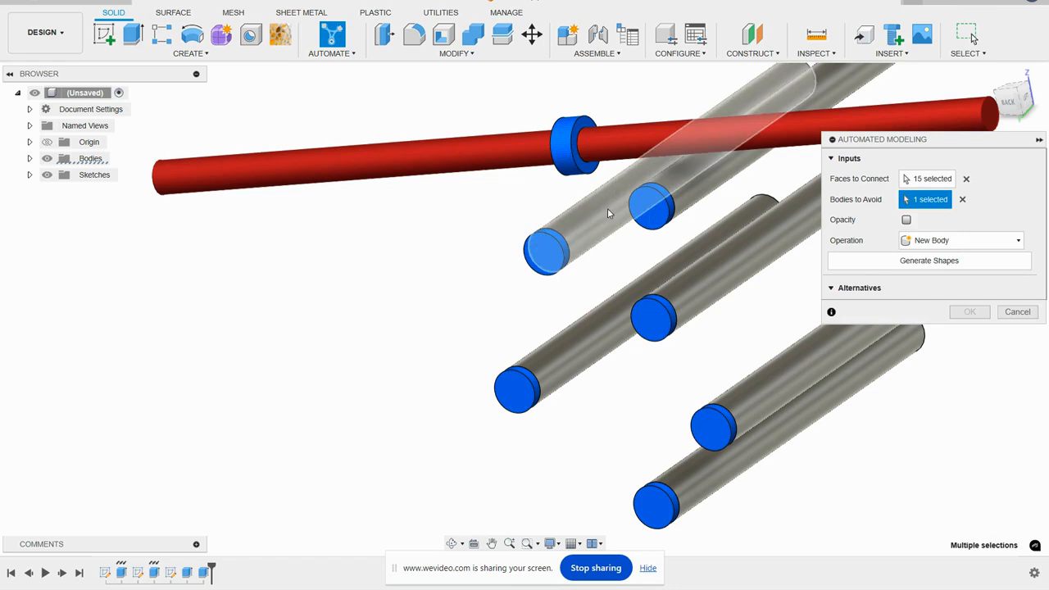
left_click(668, 192)
left_click(690, 194)
left_click(694, 288)
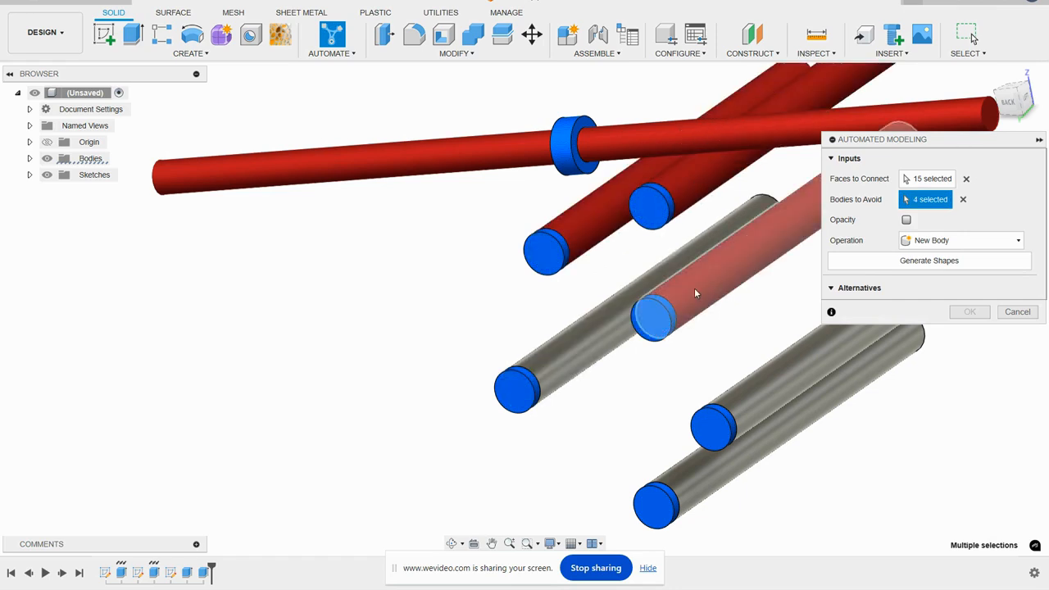
left_click(591, 334)
left_click(757, 382)
left_click(771, 423)
scroll(920, 436, "down", 1)
scroll(920, 433, "down", 1)
middle_click_drag(935, 419, 788, 421)
- Check the selected faces and avoided rods from the front, and generate the connecting shape alternatives
left_click(990, 75)
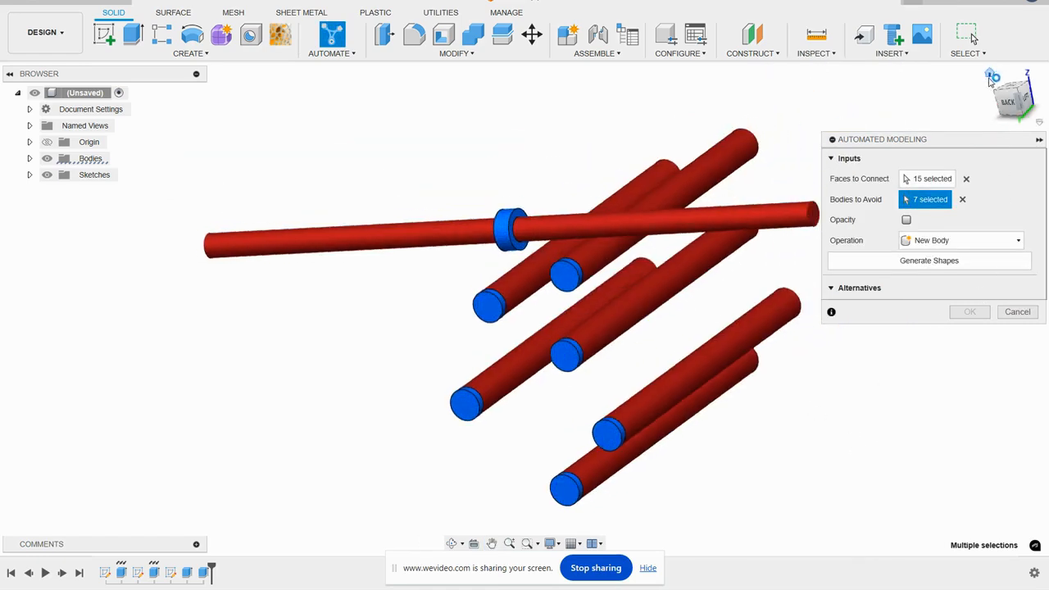
scroll(636, 315, "up", 2)
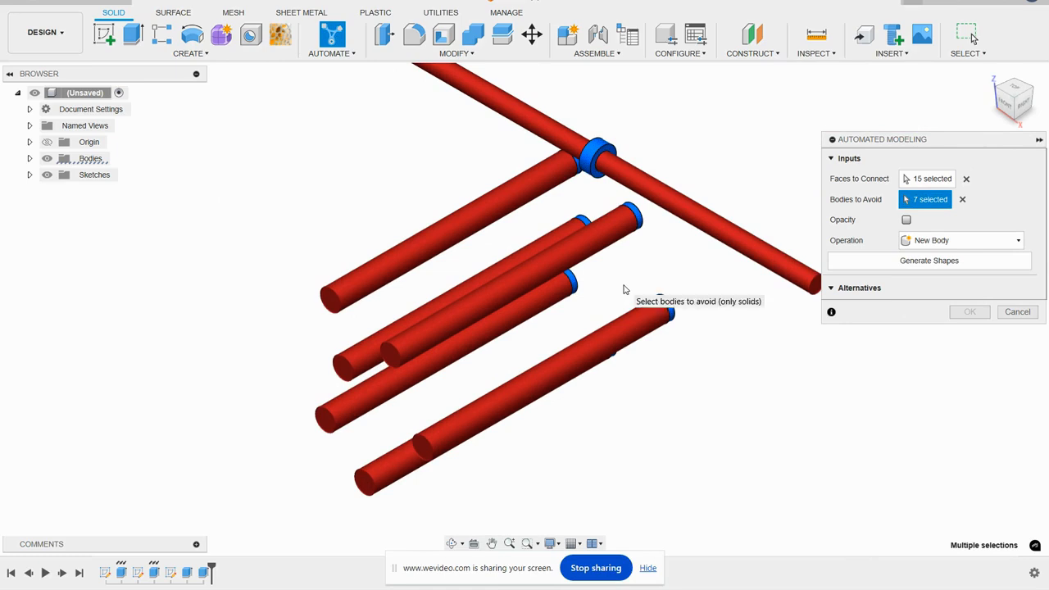
middle_click_drag(586, 311, 610, 260, "shift")
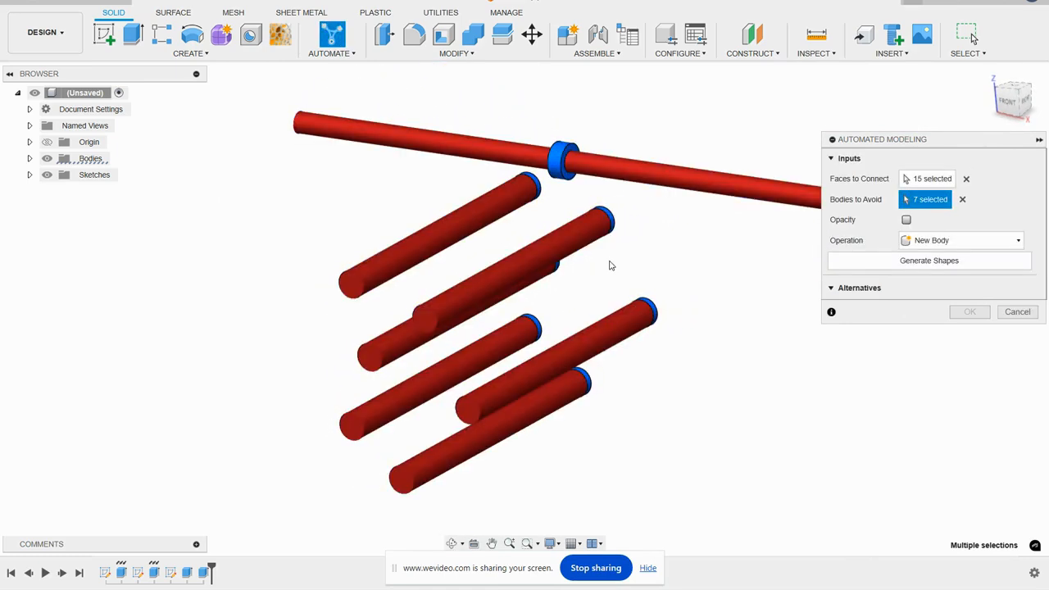
scroll(614, 263, "up", 2)
scroll(621, 262, "down", 2)
middle_click_drag(621, 262, 620, 226, "shift")
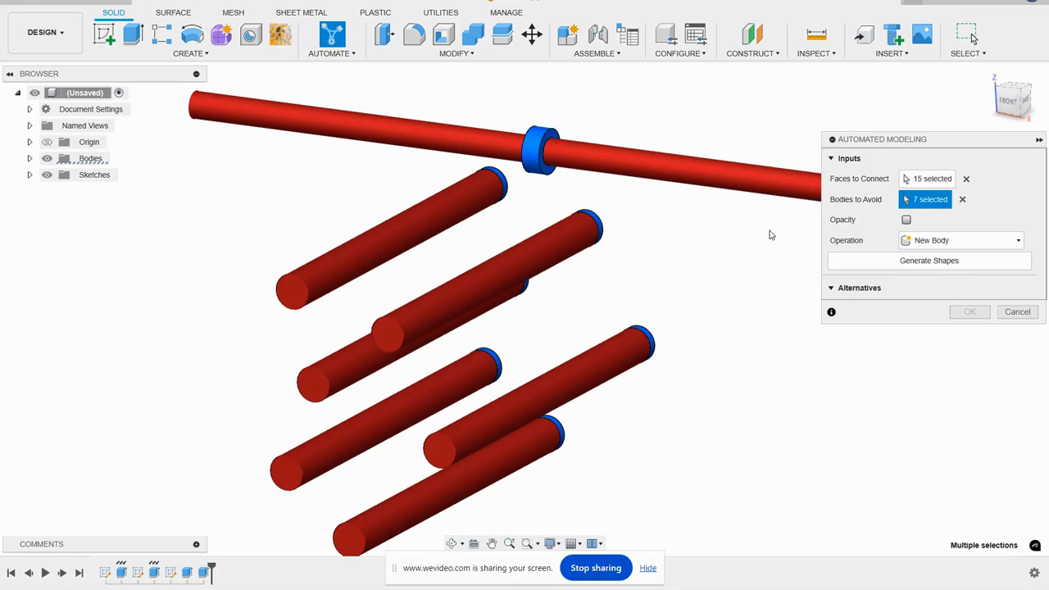
left_click(920, 260)
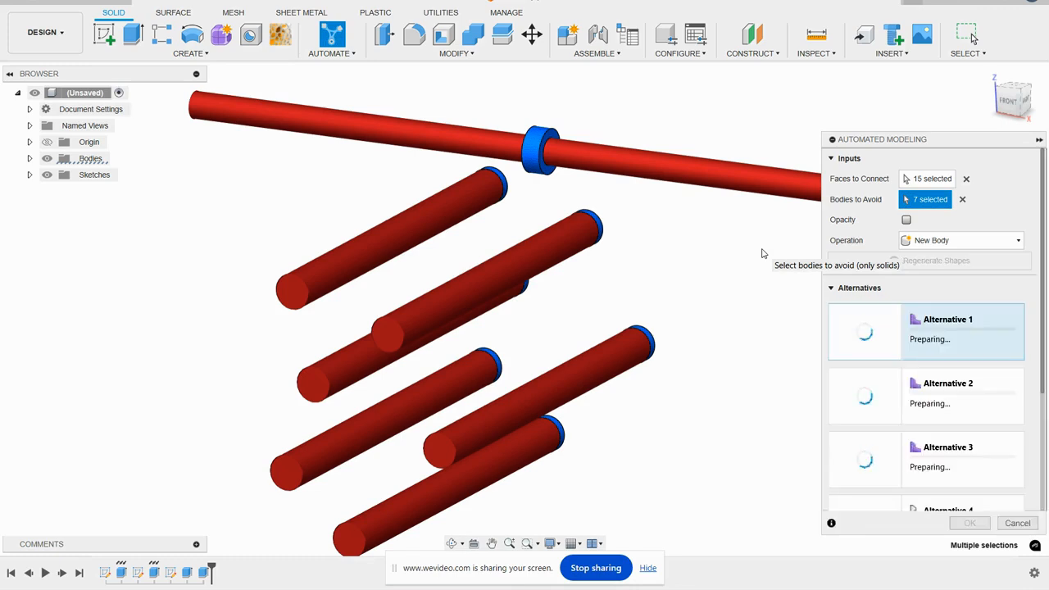
mouse_move(1043, 263)
left_mouse_down()
mouse_move(1047, 365)
mouse_move(1048, 244)
left_mouse_up()
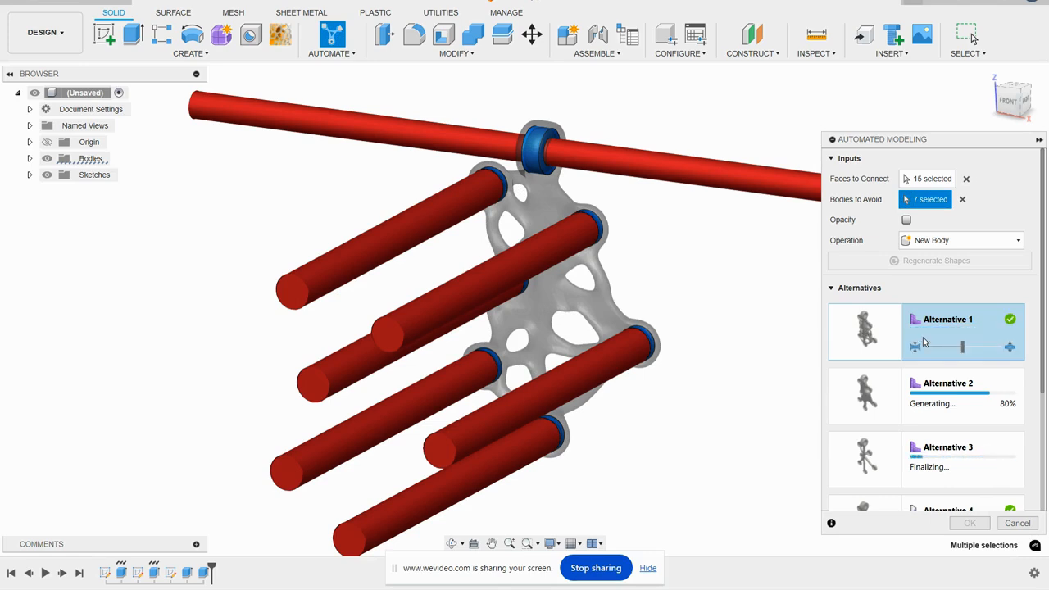
- Try Alternative 1 at its thinnest setting and set it one notch thicker than that
left_click(1011, 102)
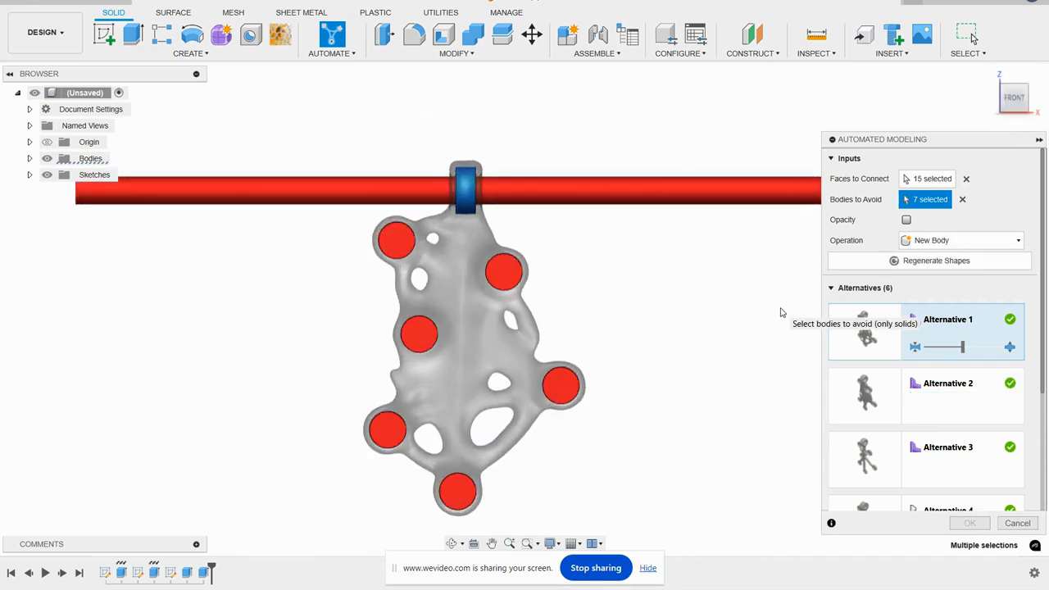
scroll(439, 388, "up", 5)
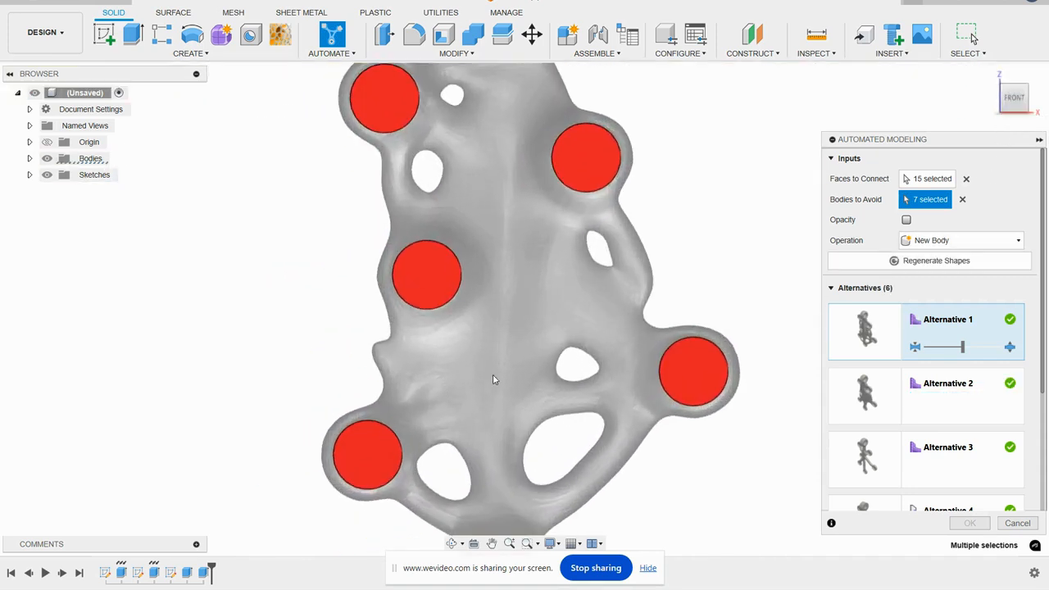
scroll(534, 332, "down", 3)
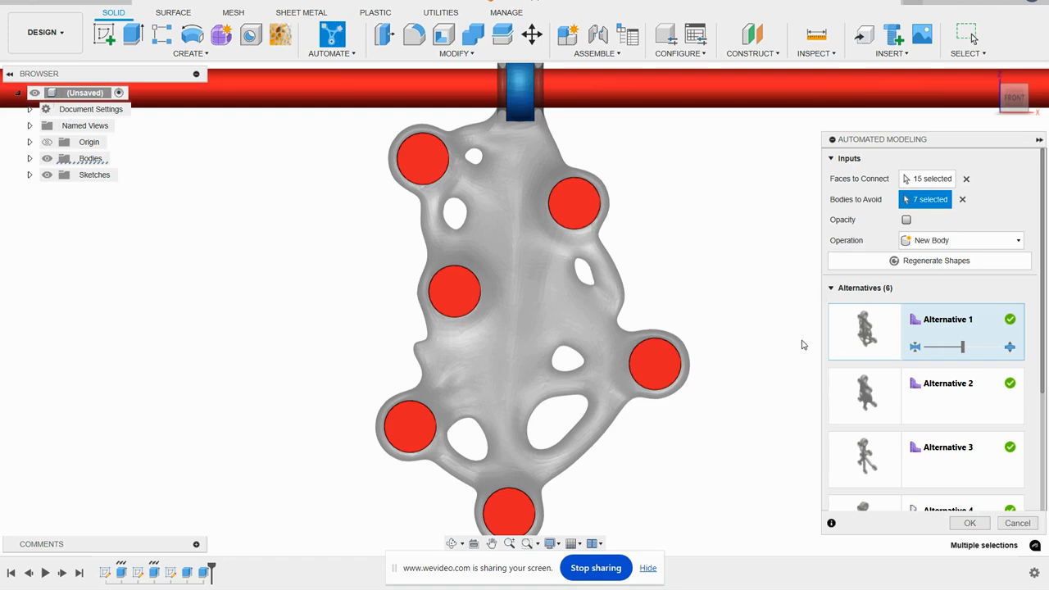
left_click_drag(958, 349, 929, 352)
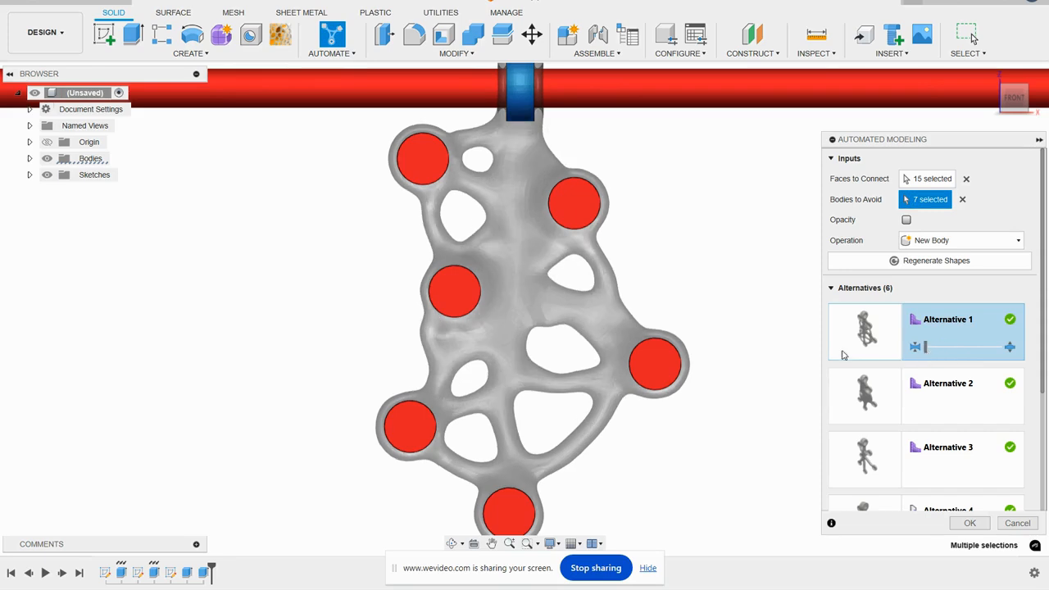
middle_click_drag(694, 281, 666, 290, "shift")
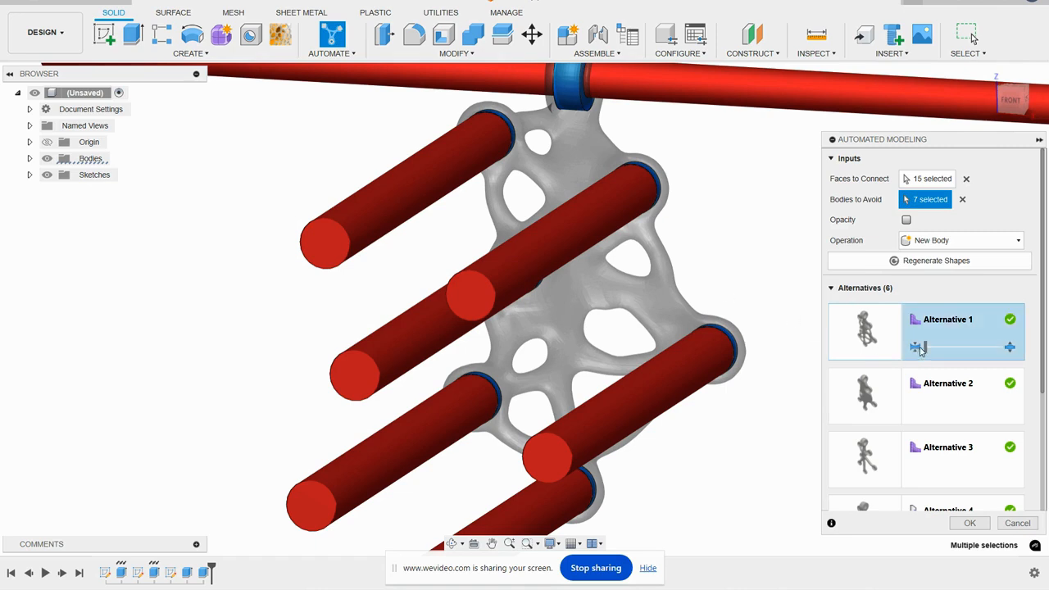
left_click_drag(927, 347, 952, 354)
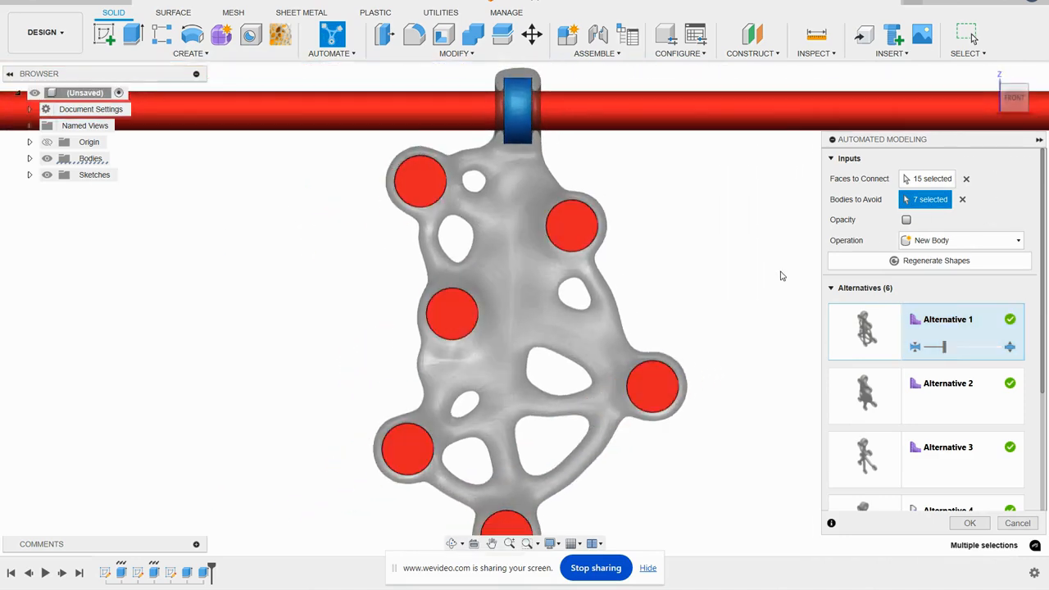
scroll(742, 273, "down", 1)
middle_click_drag(740, 275, 729, 276)
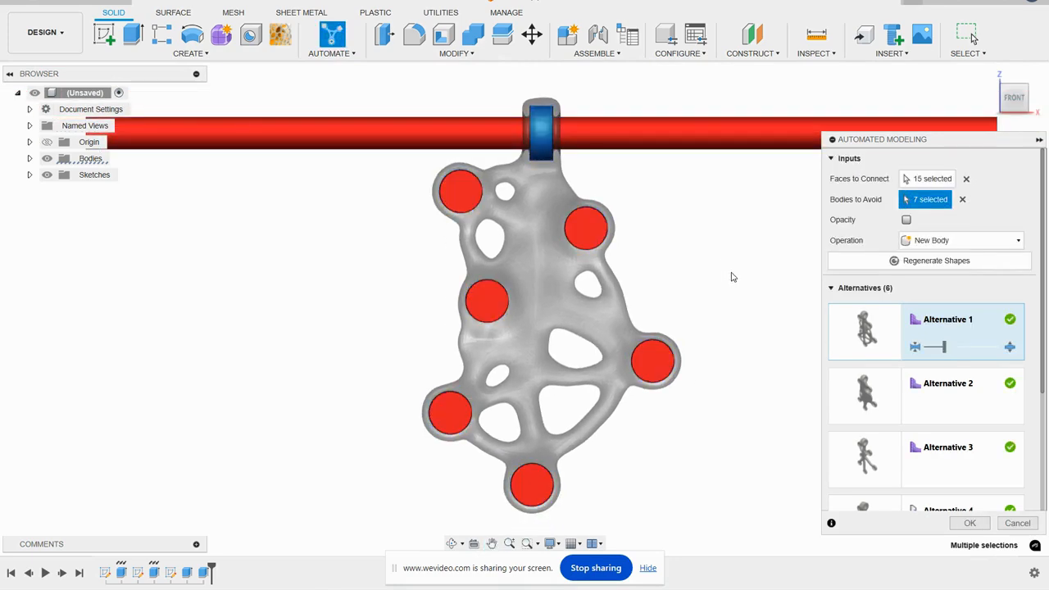
- Preview Alternative 2 at its thinnest setting and Alternative 3 one notch thicker than the default
left_click(954, 408)
left_click_drag(963, 412, 928, 416)
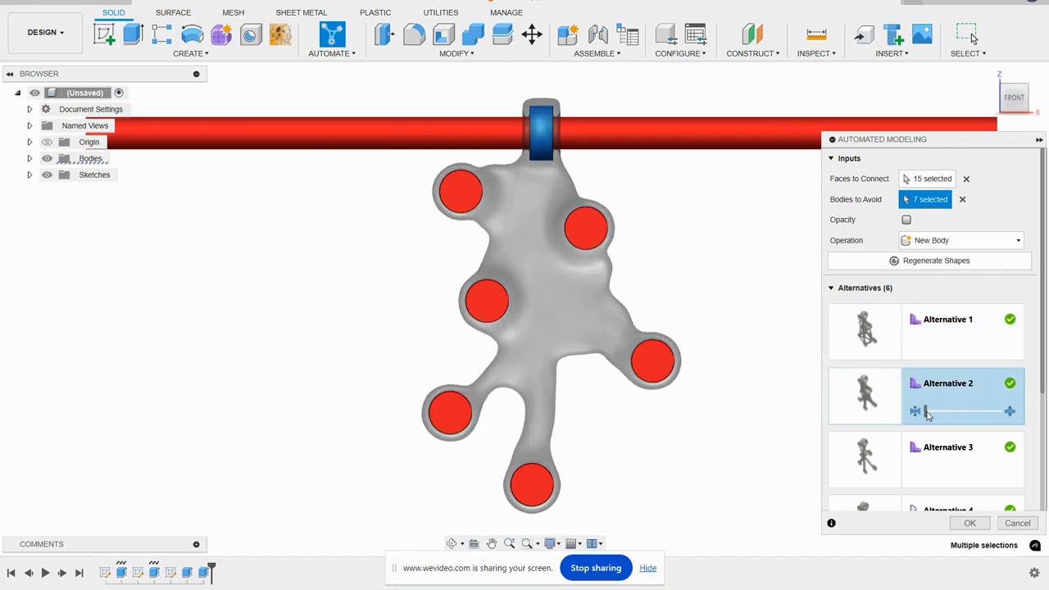
left_click(947, 460)
left_click_drag(962, 475, 985, 479)
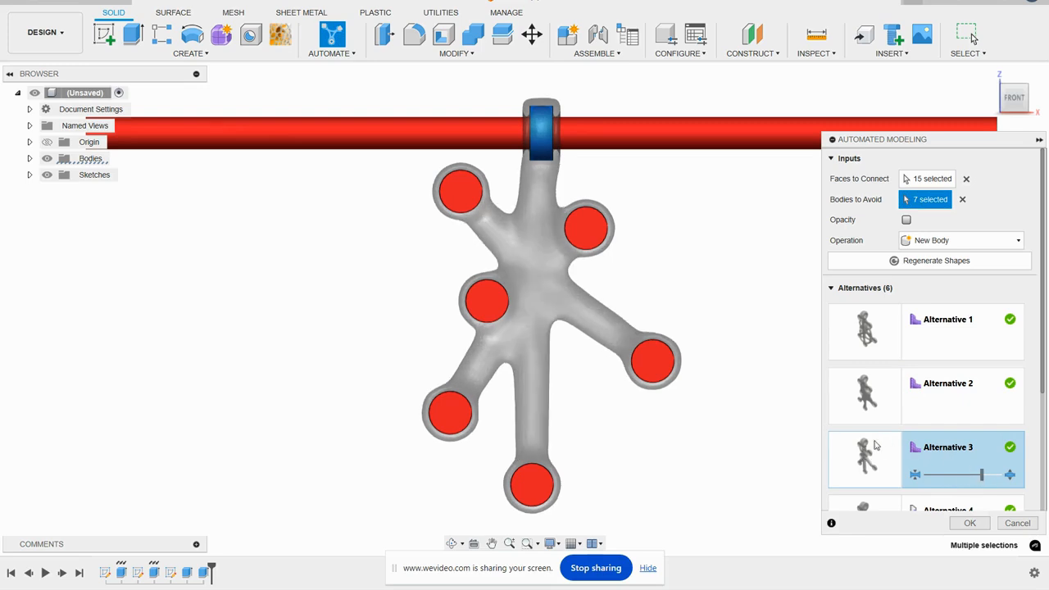
middle_click_drag(651, 284, 630, 287, "shift")
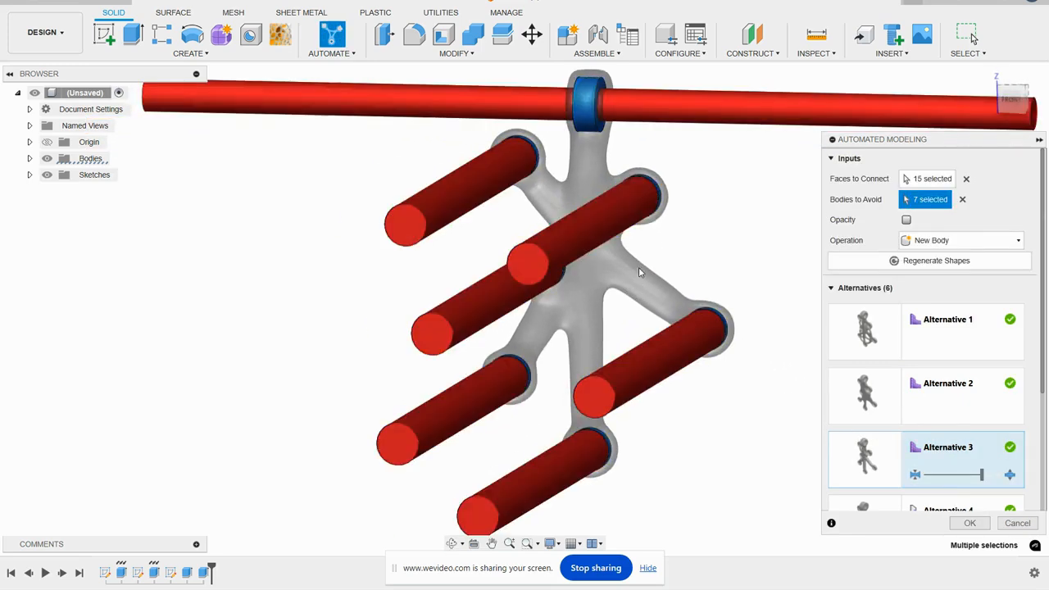
scroll(647, 187, "up", 5)
- Preview Alternative 4 and examine its shape around the rods at an angle and from the front
scroll(926, 344, "down", 3)
left_click(943, 402)
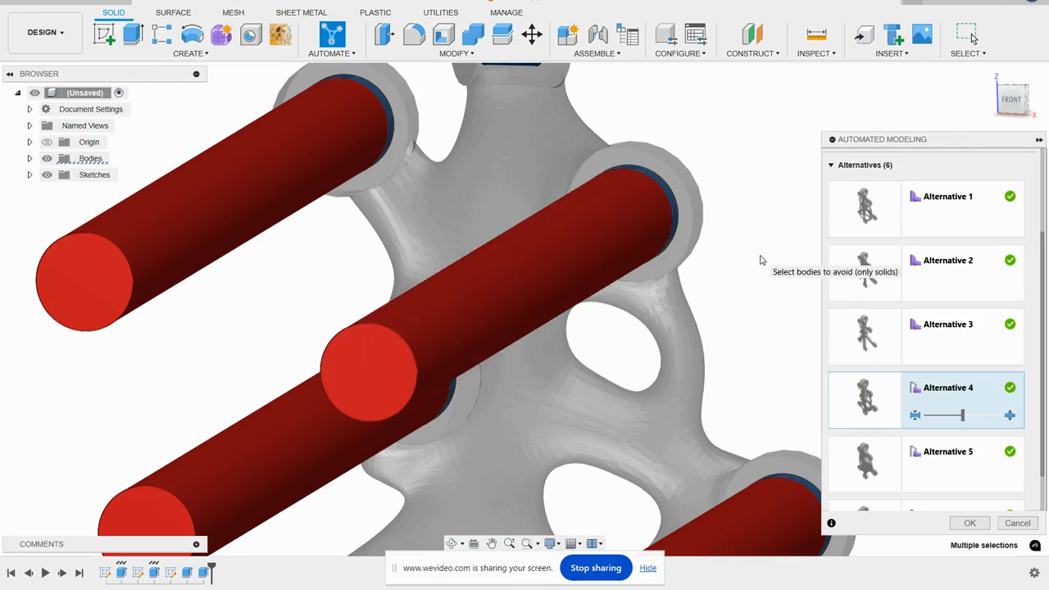
scroll(744, 258, "down", 2)
scroll(744, 269, "down", 2)
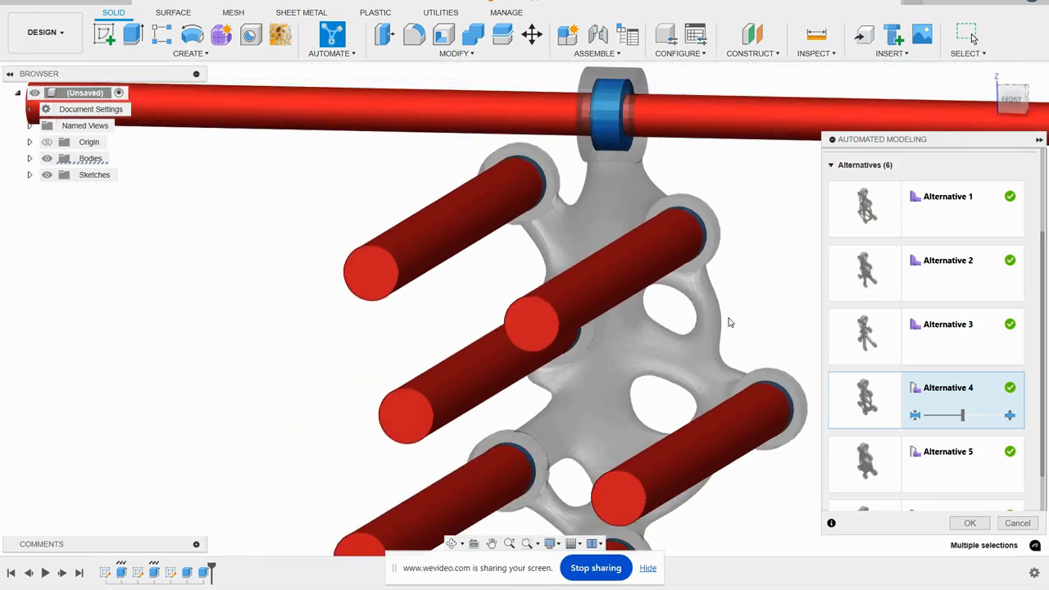
middle_click_drag(618, 361, 585, 295)
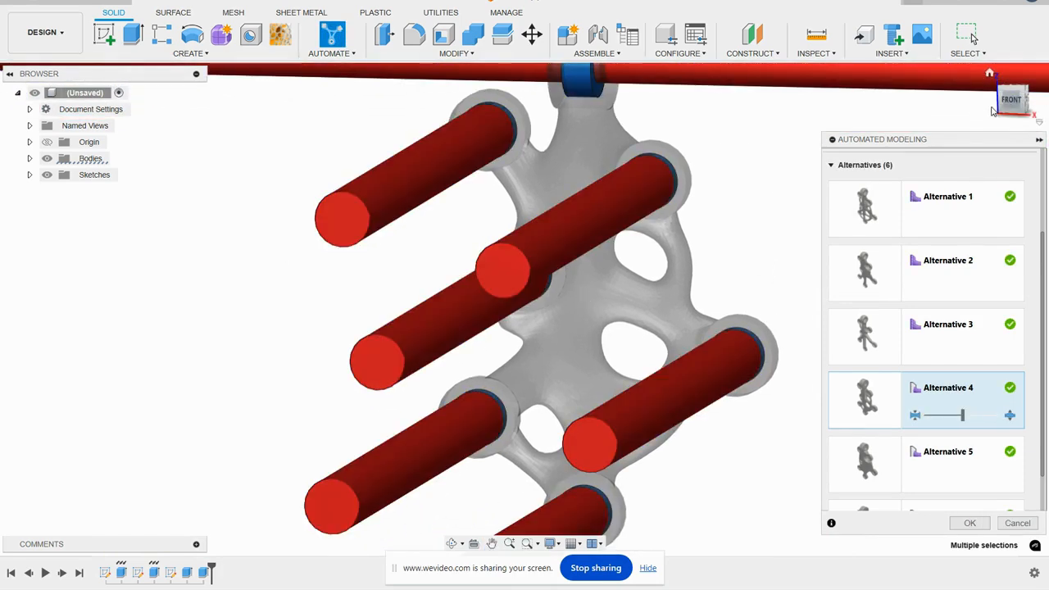
left_click(1010, 100)
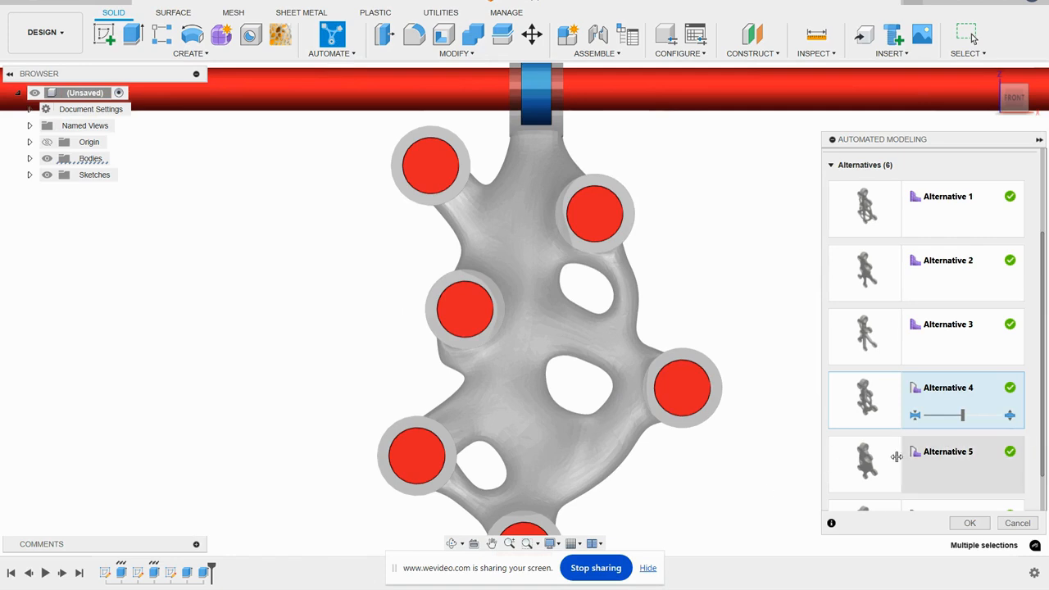
- Preview Alternative 5 at its thinnest setting and Alternative 6 one notch thicker than the default
left_click(943, 467)
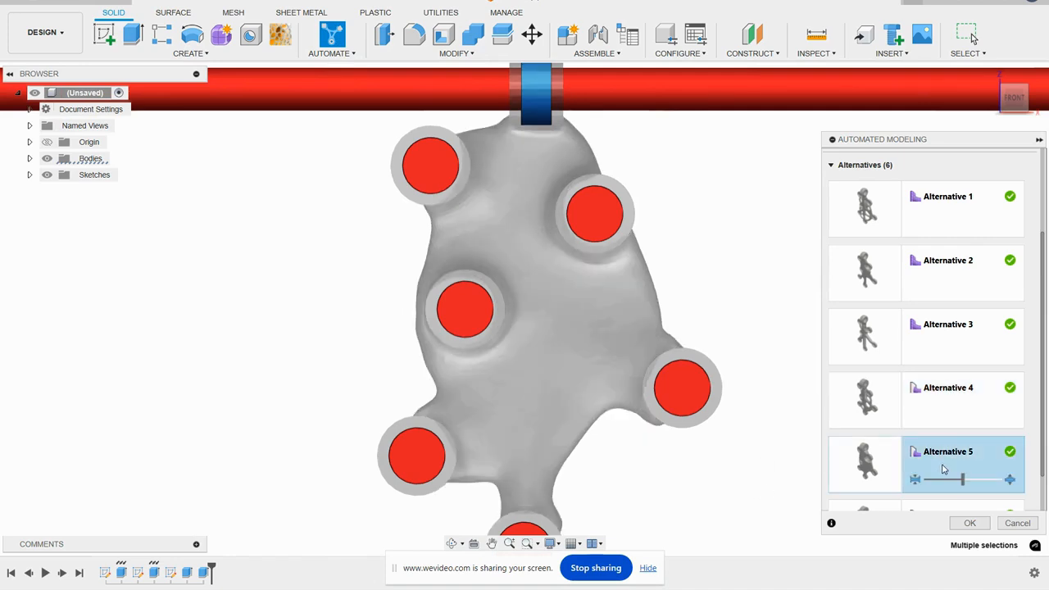
left_click_drag(964, 485, 925, 483)
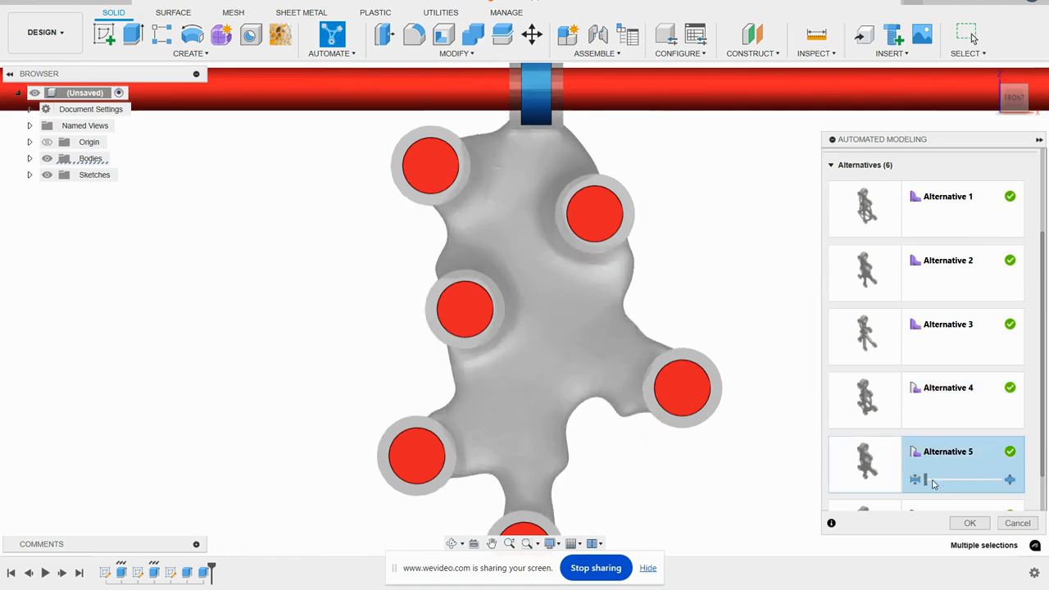
scroll(944, 488, "down", 1)
left_click(945, 475)
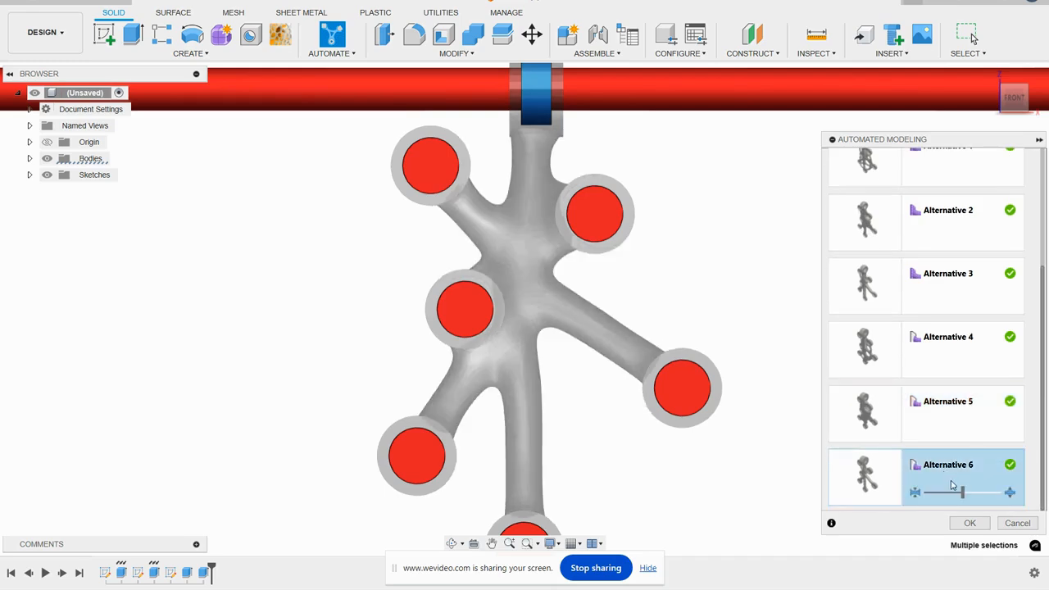
mouse_move(966, 495)
left_mouse_down()
mouse_move(937, 495)
mouse_move(980, 494)
left_mouse_up()
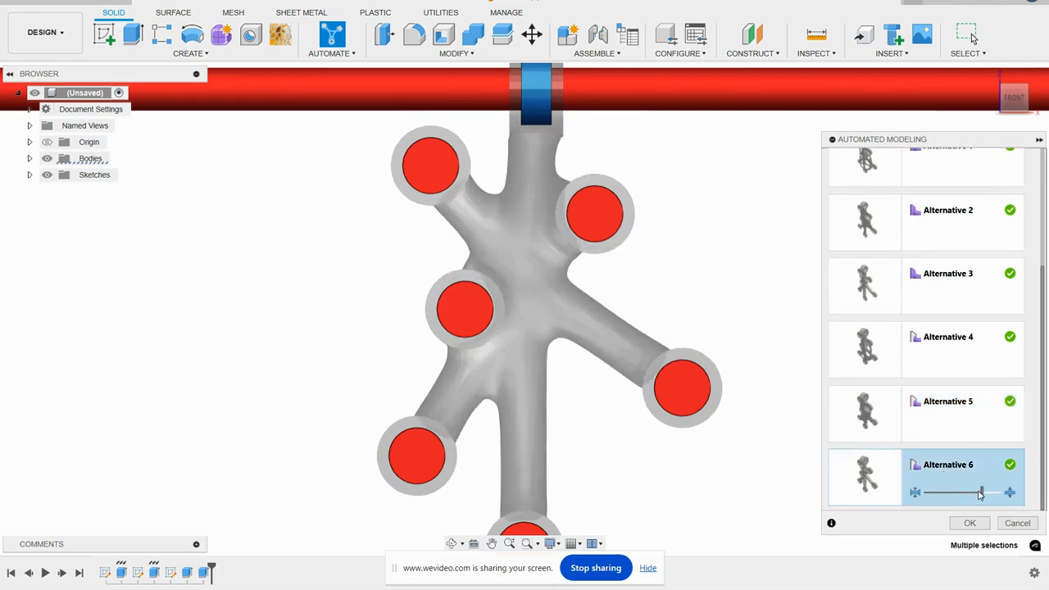
- Choose Alternative 1 as the final shape, create the connecting geometry from it, and return to the home view
scroll(943, 328, "up", 5)
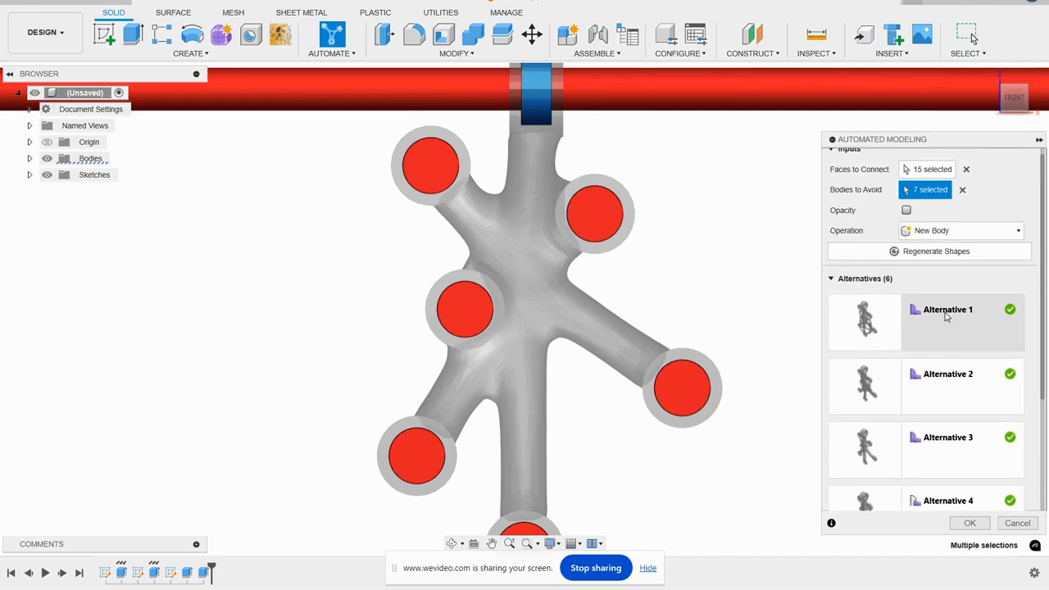
left_click(944, 310)
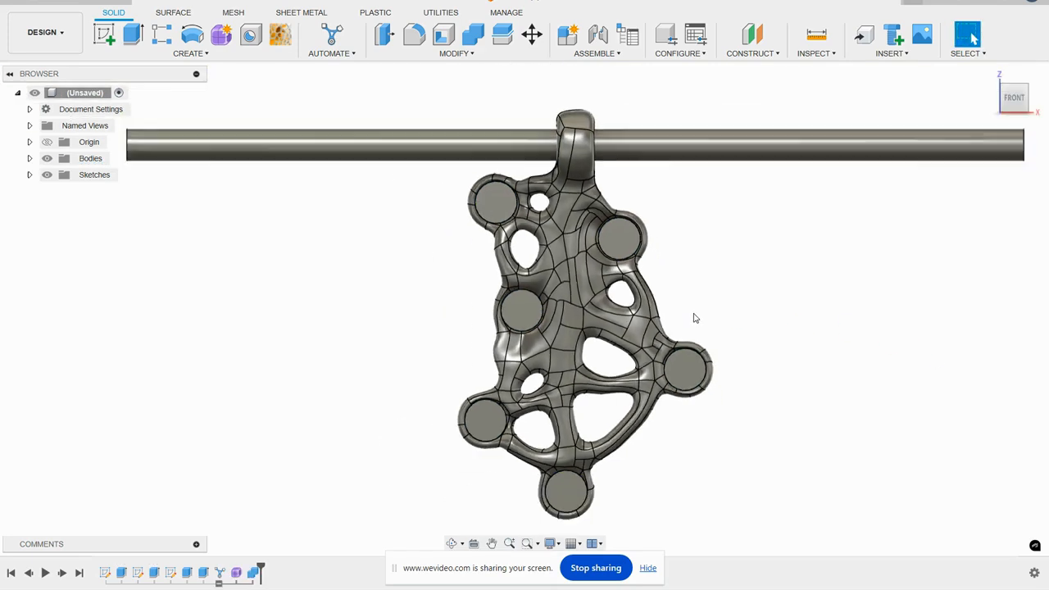
left_click(991, 75)
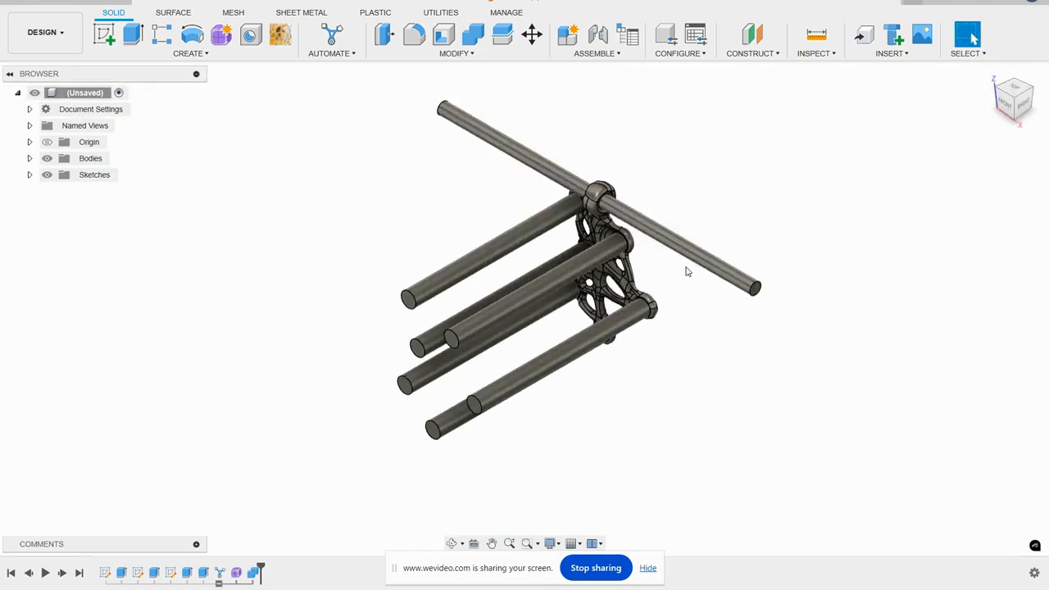
- Hide bodies Body1 through Body14 so that only the generated connecting body remains displayed
scroll(633, 266, "up", 4)
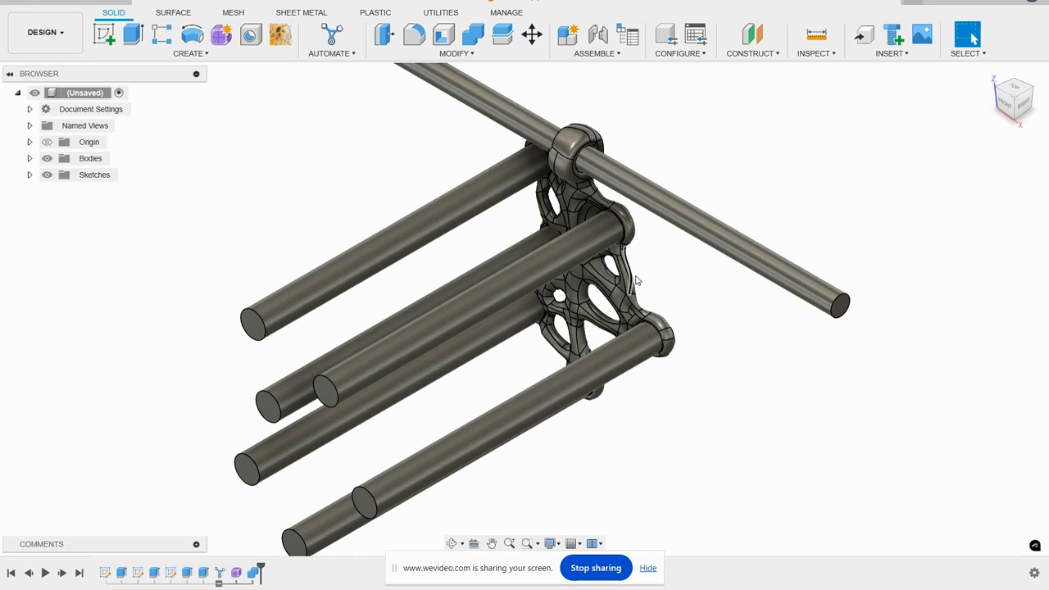
left_click(30, 159)
left_click(100, 176)
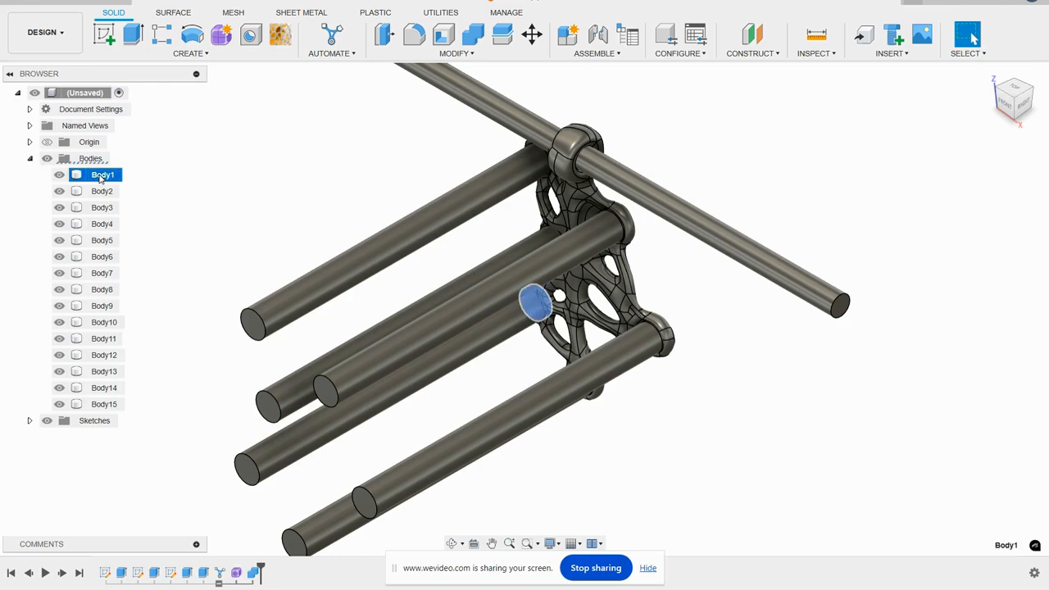
left_click(105, 388, "shift")
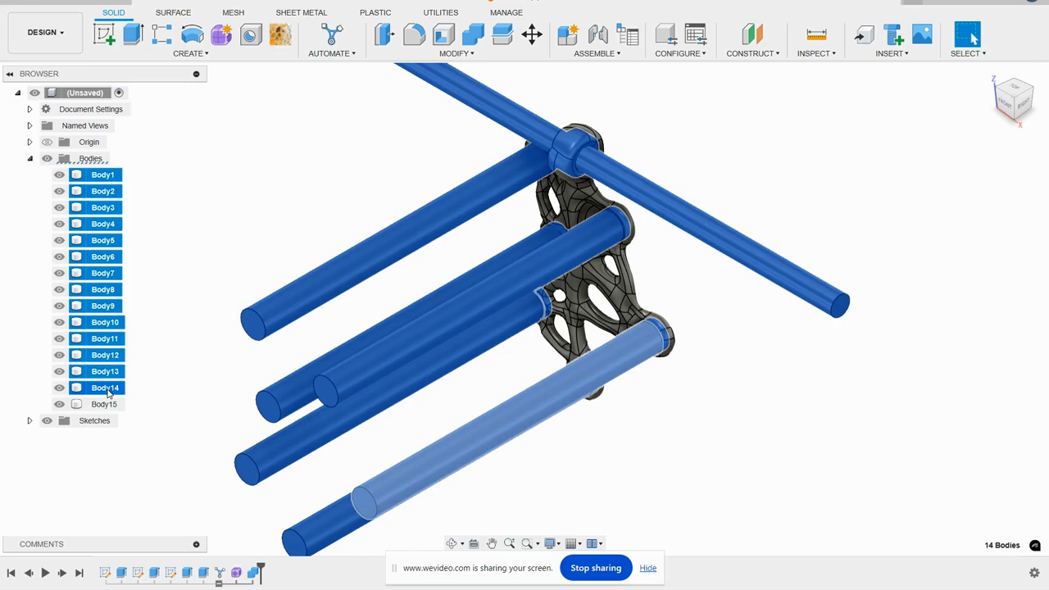
right_click(106, 342)
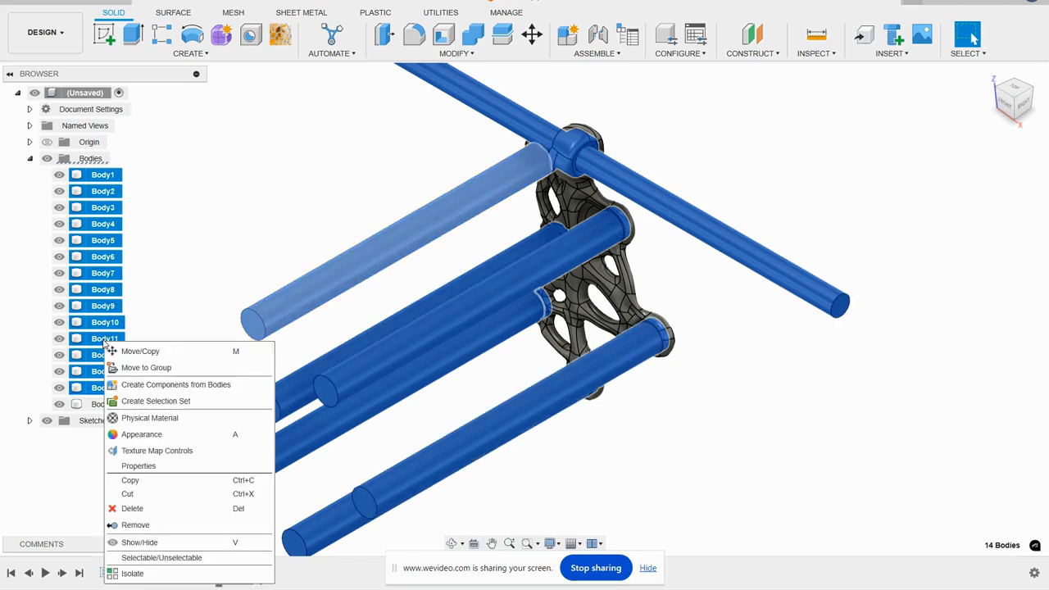
left_click(137, 545)
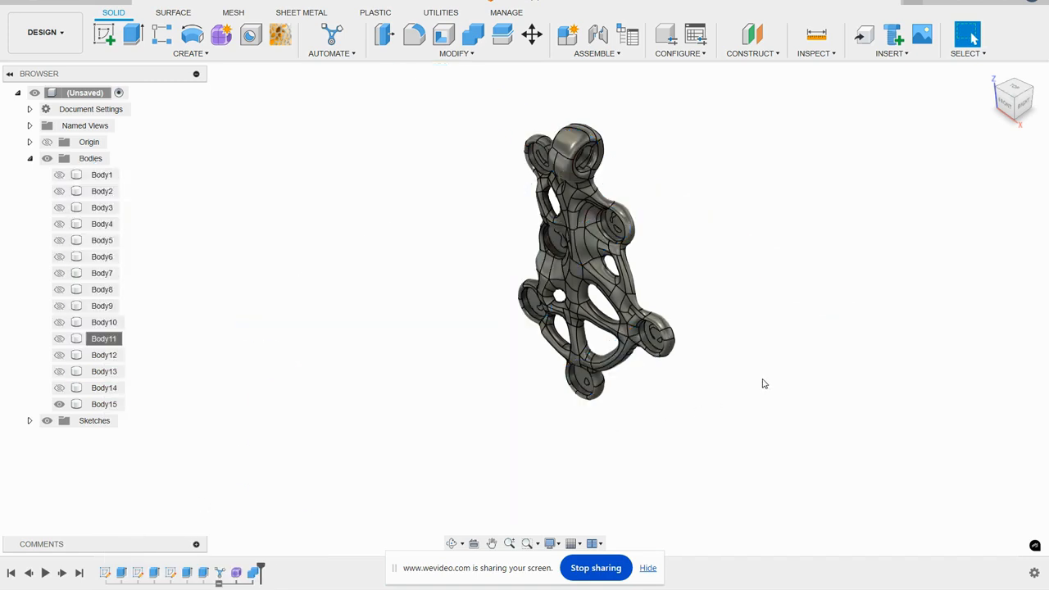
- Inspect the generated Body15 from several angles and create a component from it
middle_click_drag(726, 274, 719, 246, "shift")
scroll(667, 165, "up", 5)
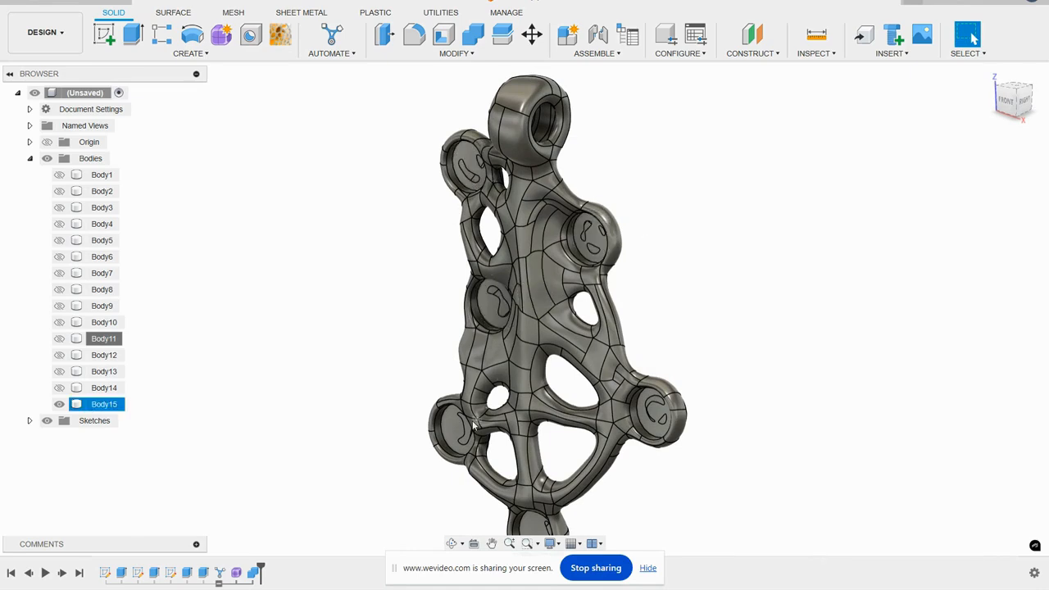
scroll(613, 390, "down", 3)
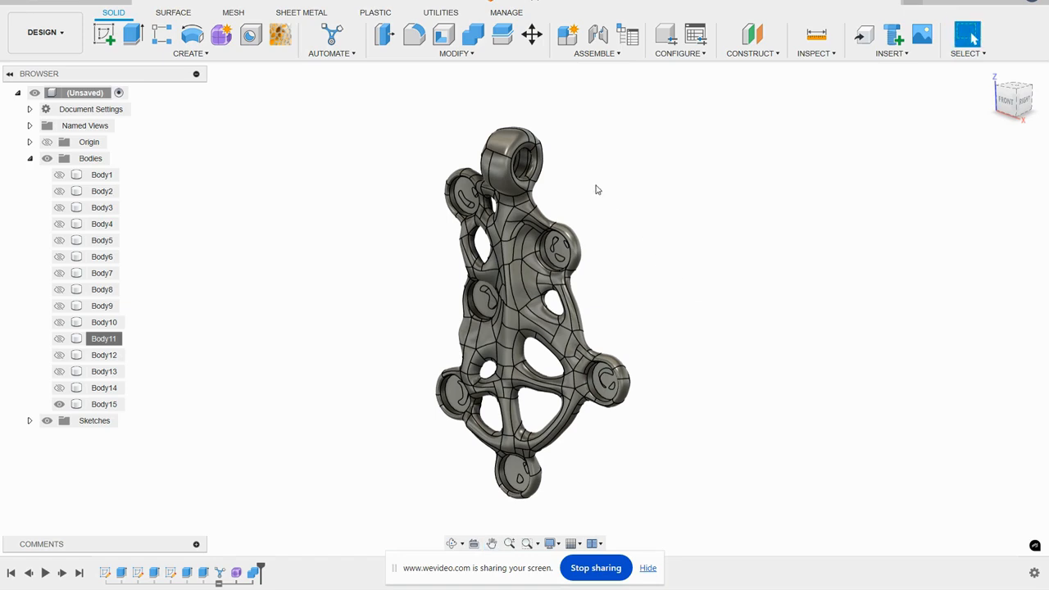
mouse_move(598, 192)
middle_mouse_down("shift")
mouse_move(545, 192)
mouse_move(615, 204)
middle_mouse_up("shift")
scroll(601, 218, "up", 2)
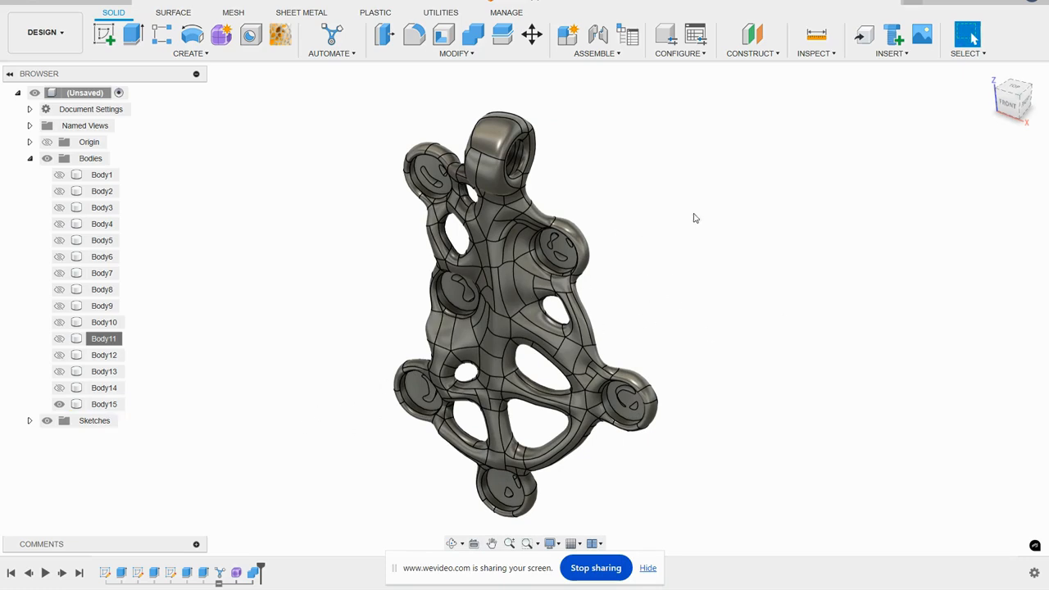
right_click(106, 408)
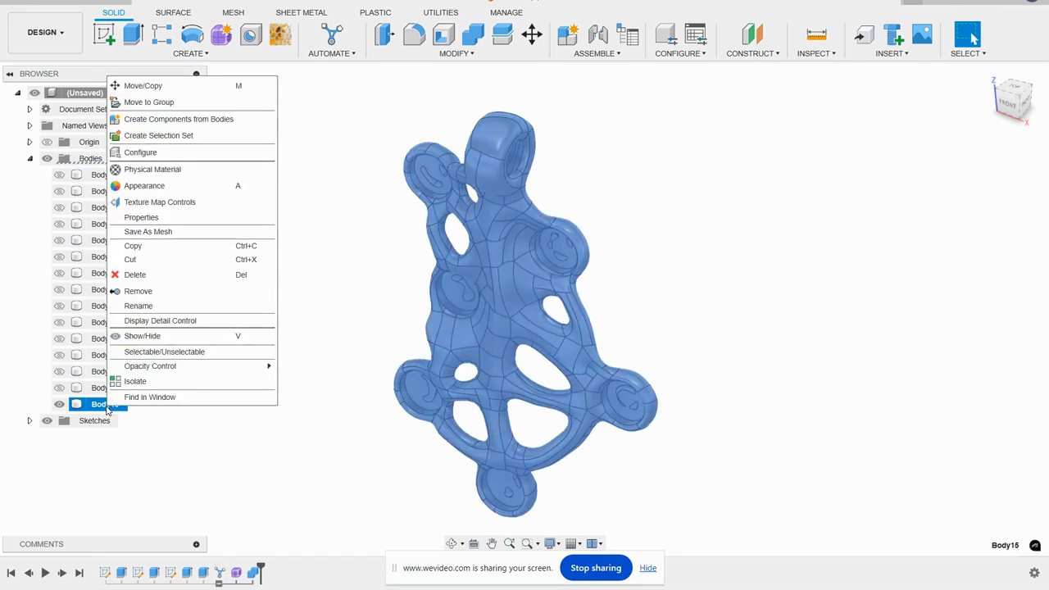
left_click(176, 119)
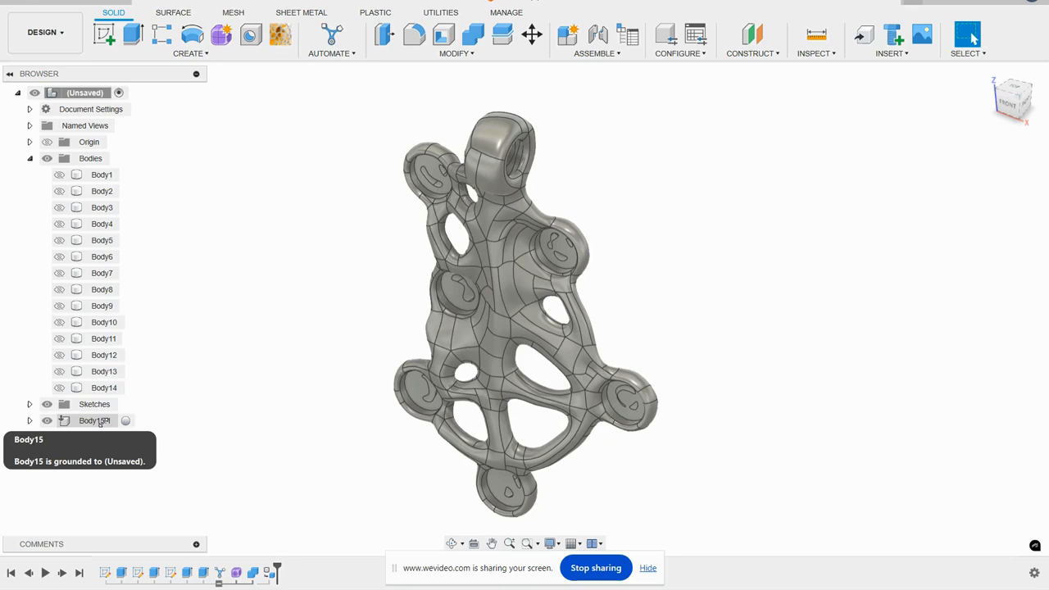
- Preview the part in the Render workspace and return to the Design workspace
left_click(53, 43)
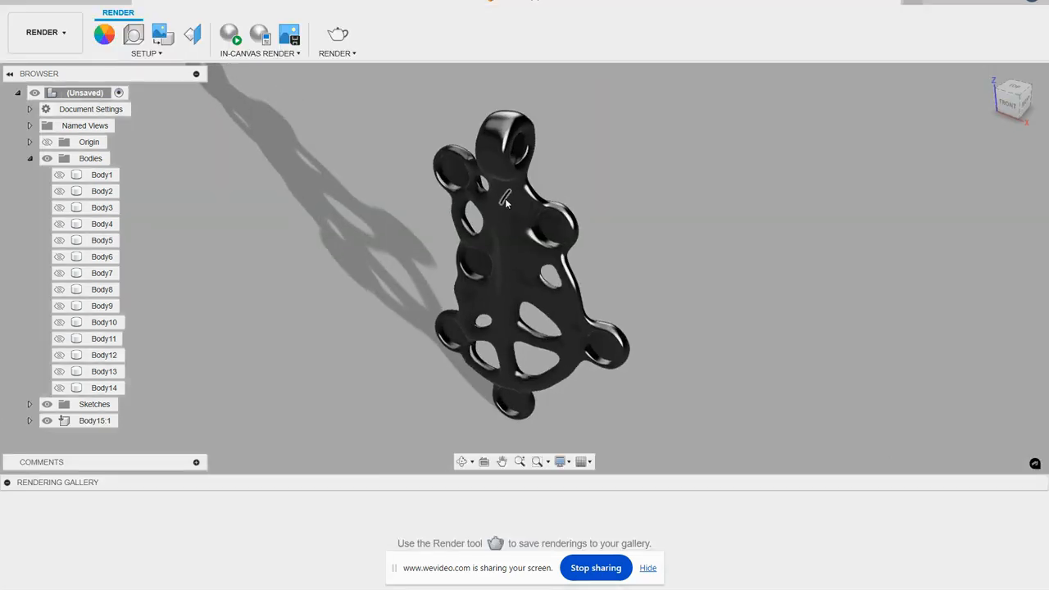
middle_click_drag(644, 197, 637, 184)
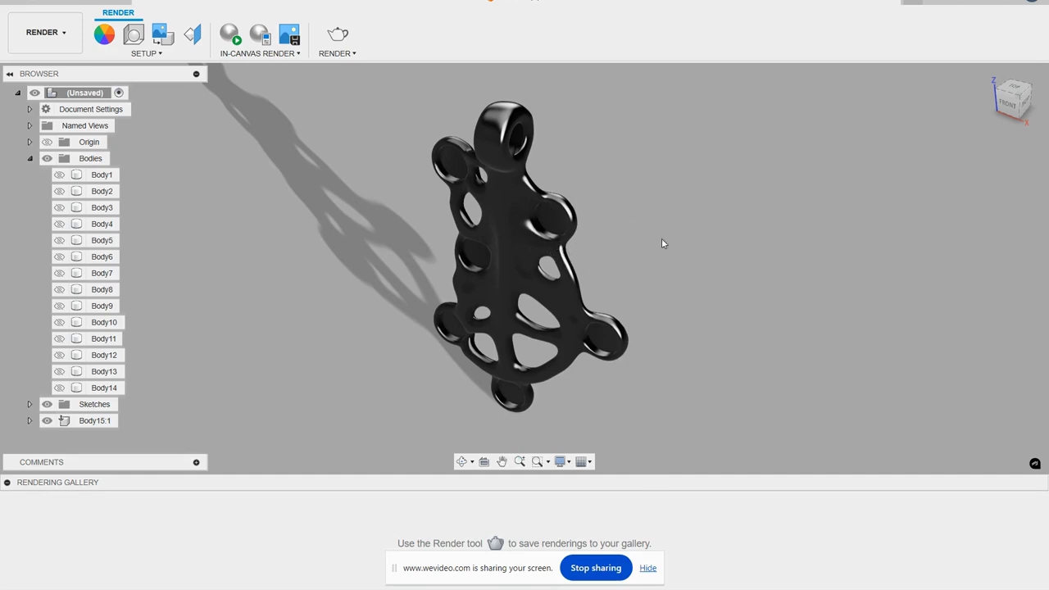
left_click(45, 32)
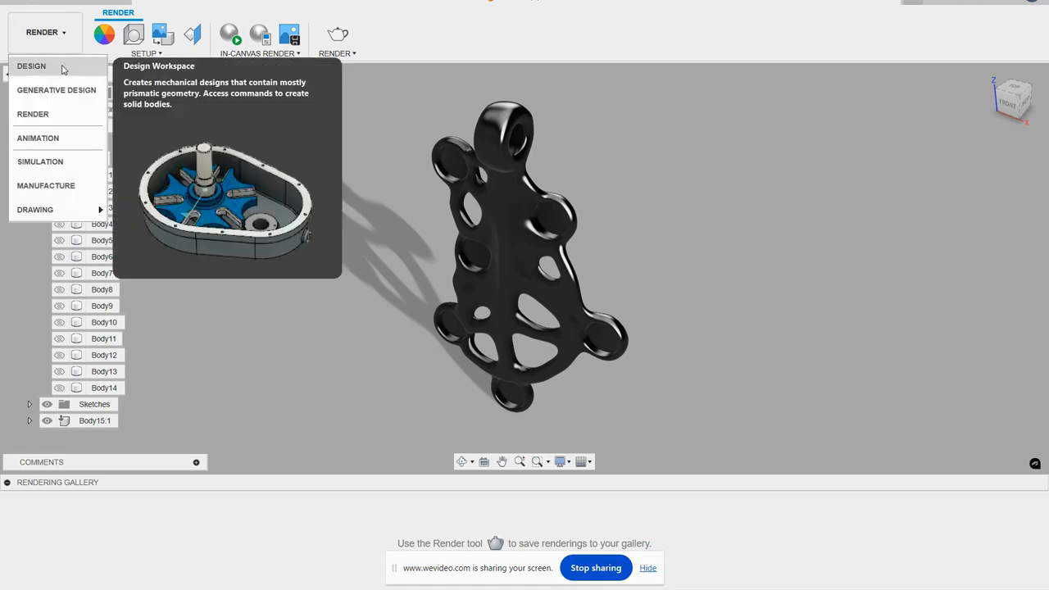
left_click(50, 69)
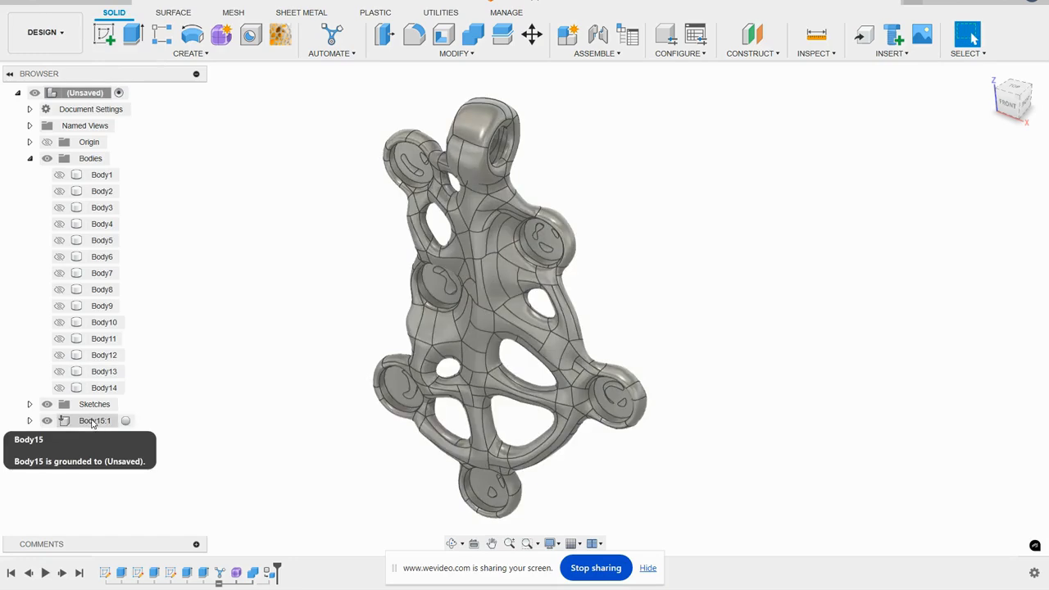
- Apply the Gold physical material from the Metal category of the Fusion Material Library to component Body15:1
right_click(91, 420)
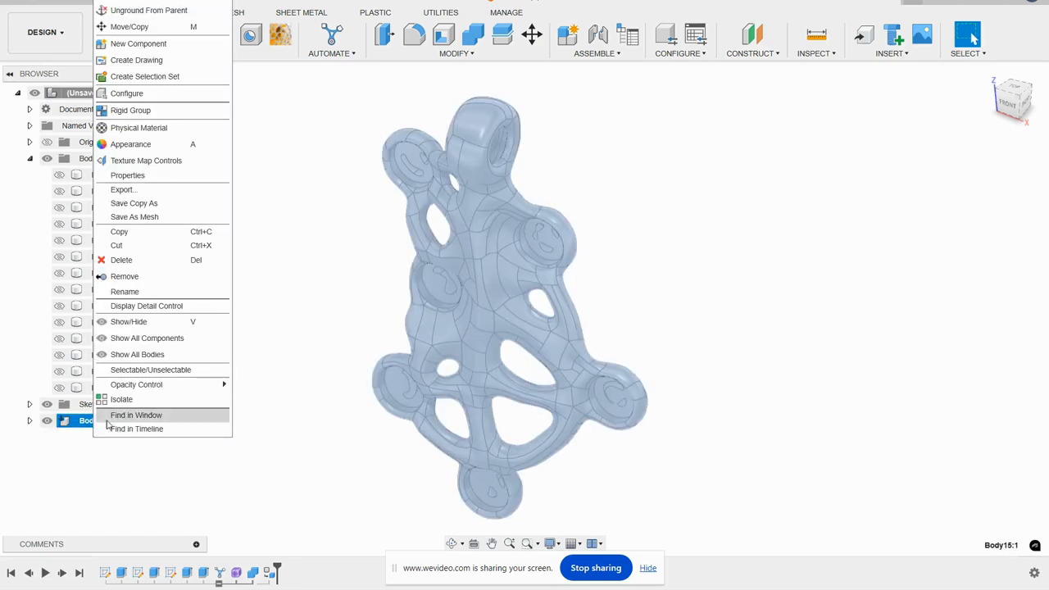
left_click(149, 131)
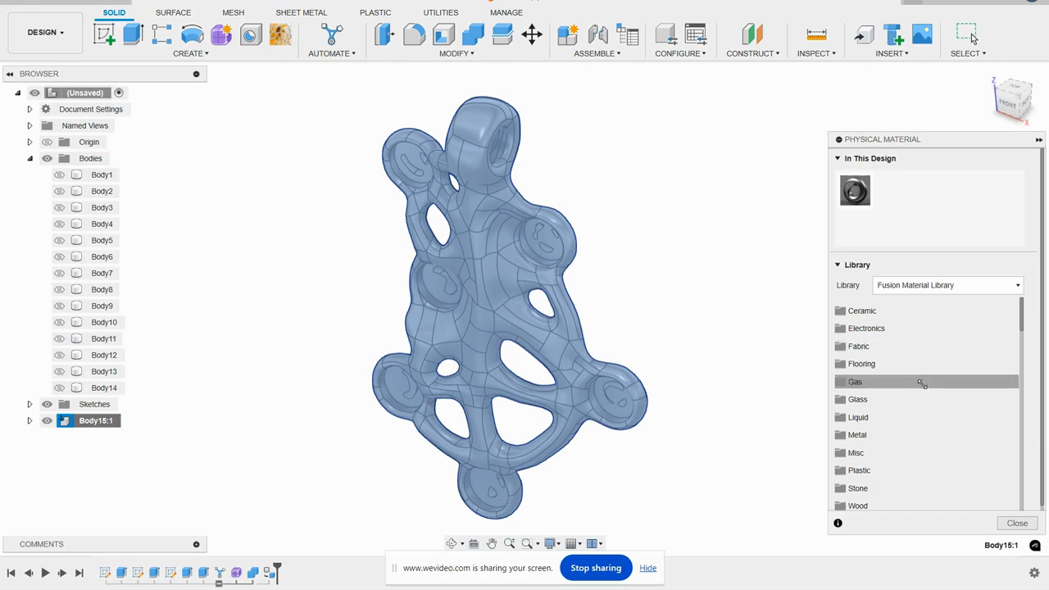
left_click(874, 437)
scroll(902, 446, "down", 8)
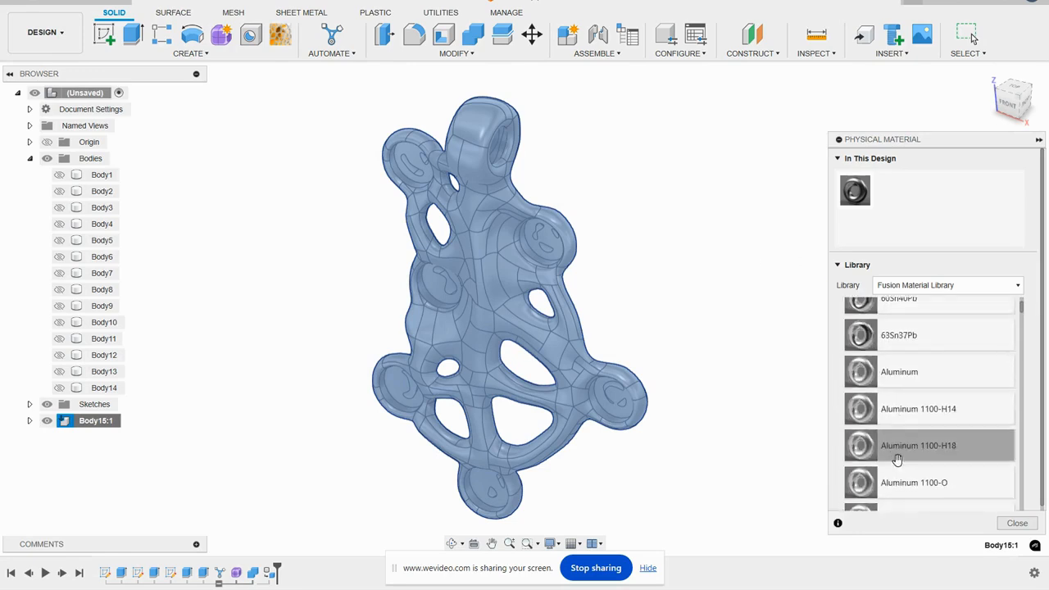
scroll(902, 451, "down", 10)
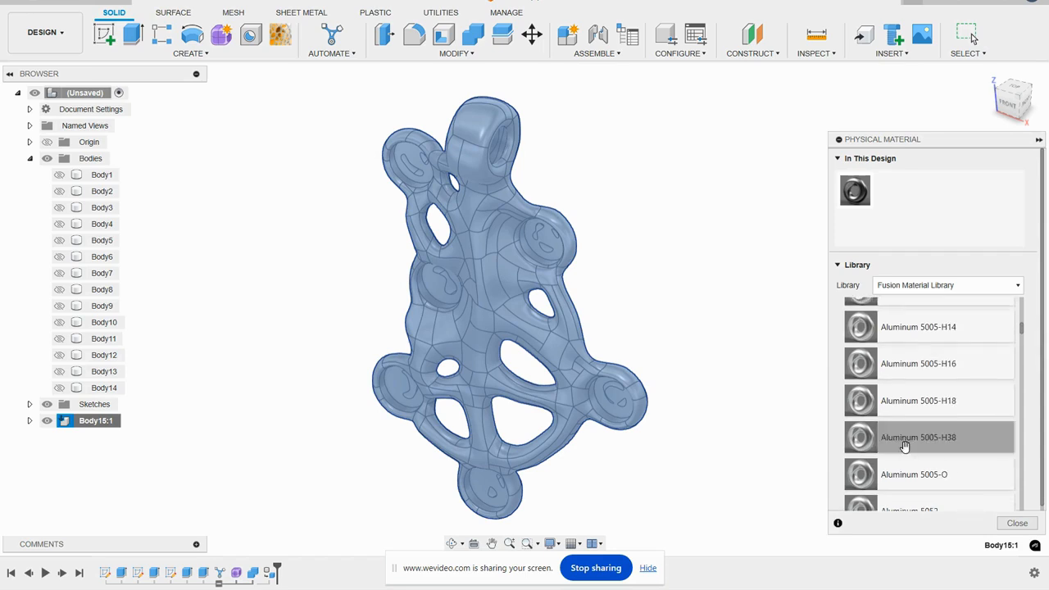
scroll(907, 444, "down", 15)
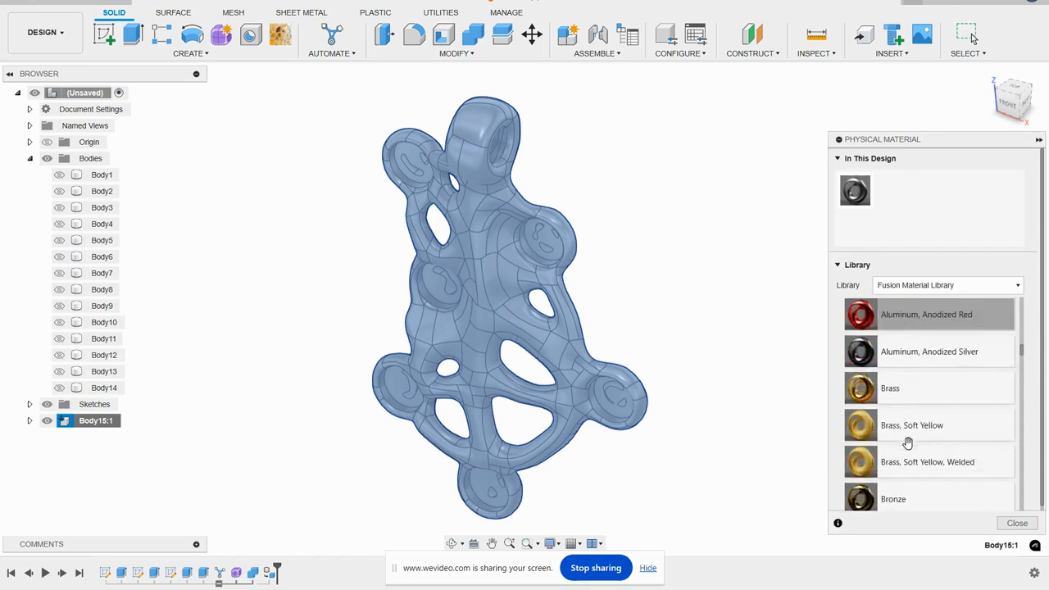
scroll(910, 443, "down", 8)
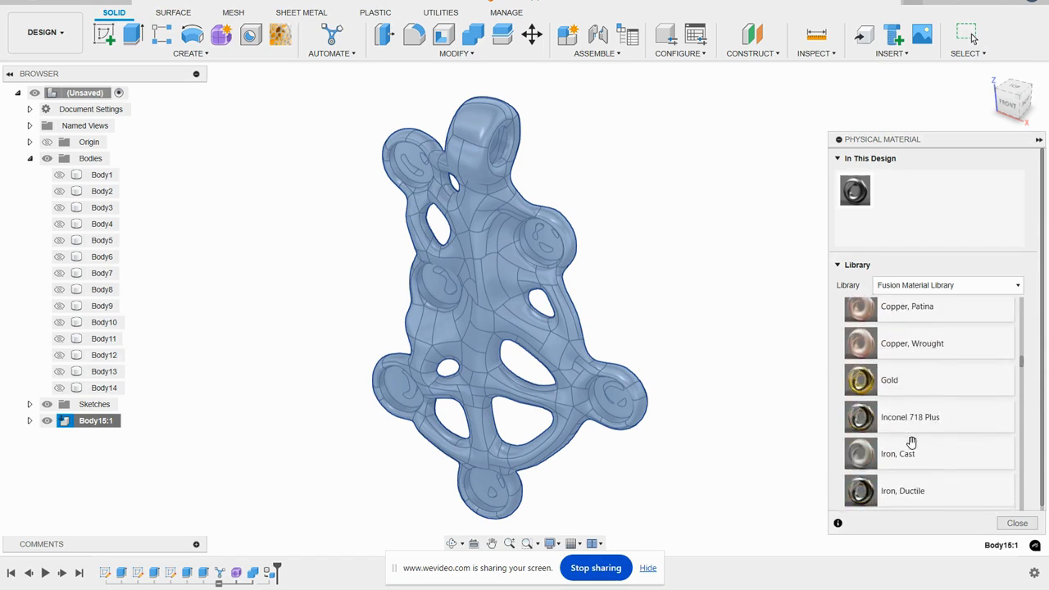
left_click_drag(897, 342, 492, 256)
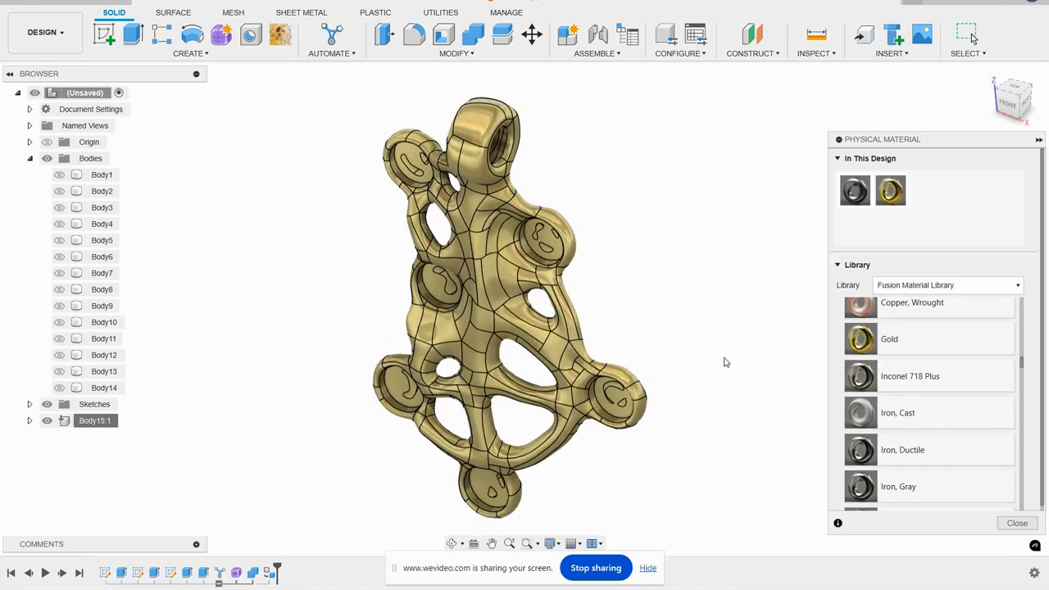
- Change the Body15:1 component's physical material to Silver and finish the material assignment
scroll(942, 431, "down", 15)
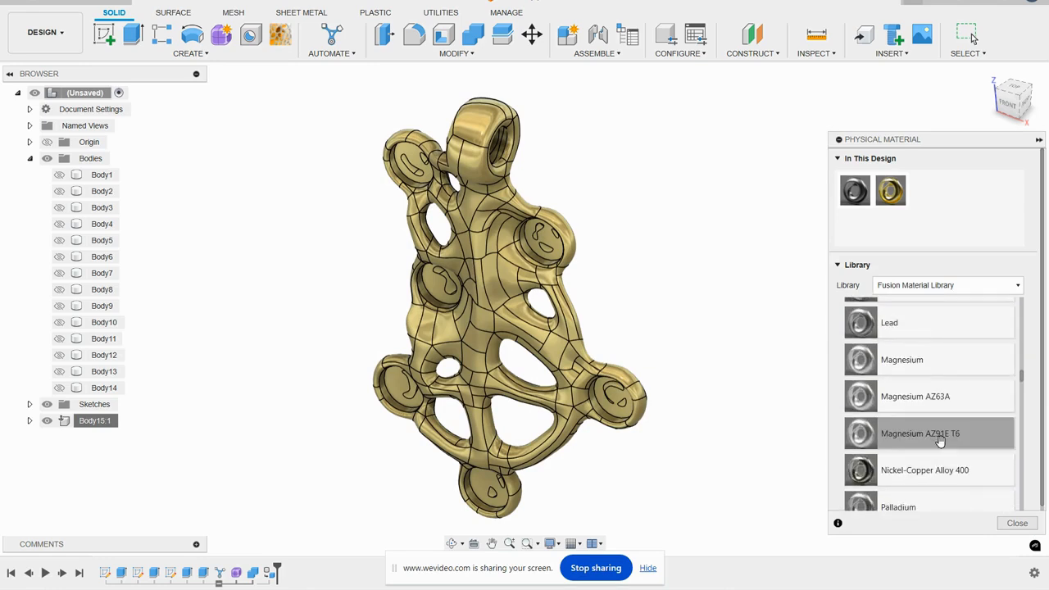
scroll(941, 440, "down", 2)
left_click_drag(893, 376, 505, 272)
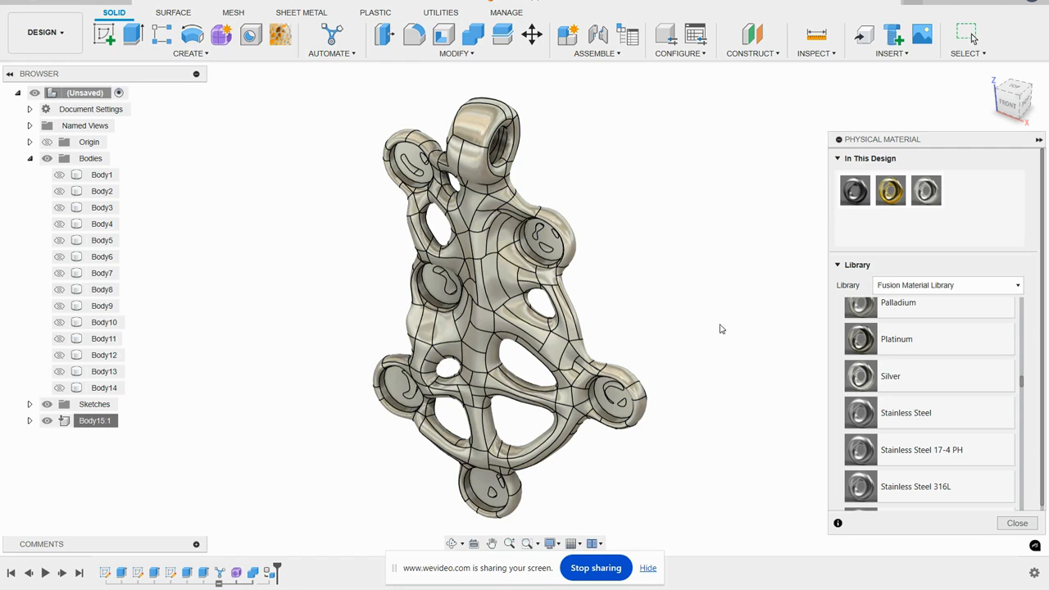
left_click(1017, 523)
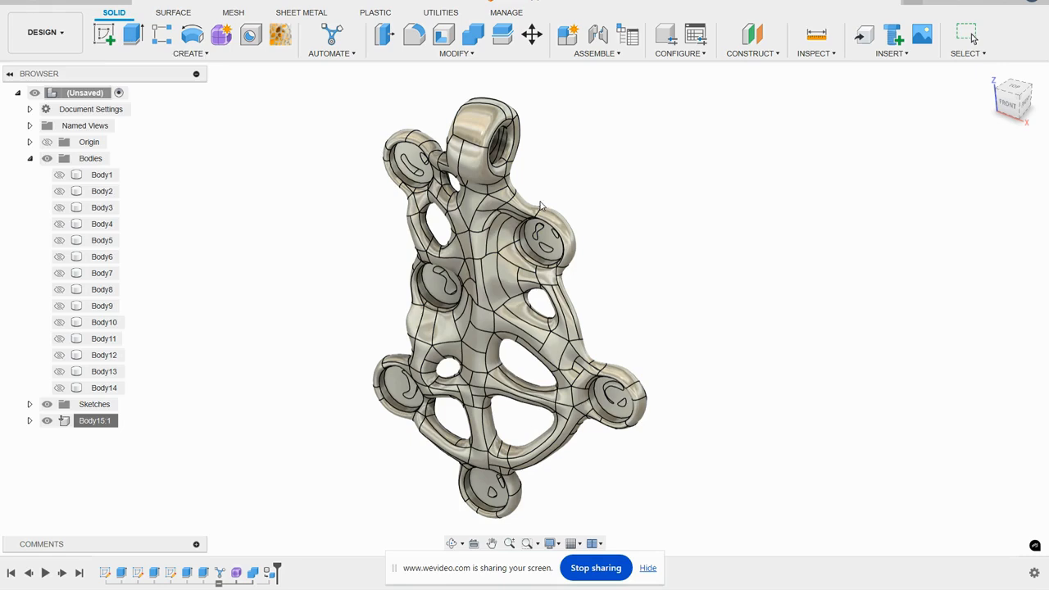
- Switch to the Render workspace and enable ground reflections in the scene settings
left_click(69, 32)
left_click(50, 110)
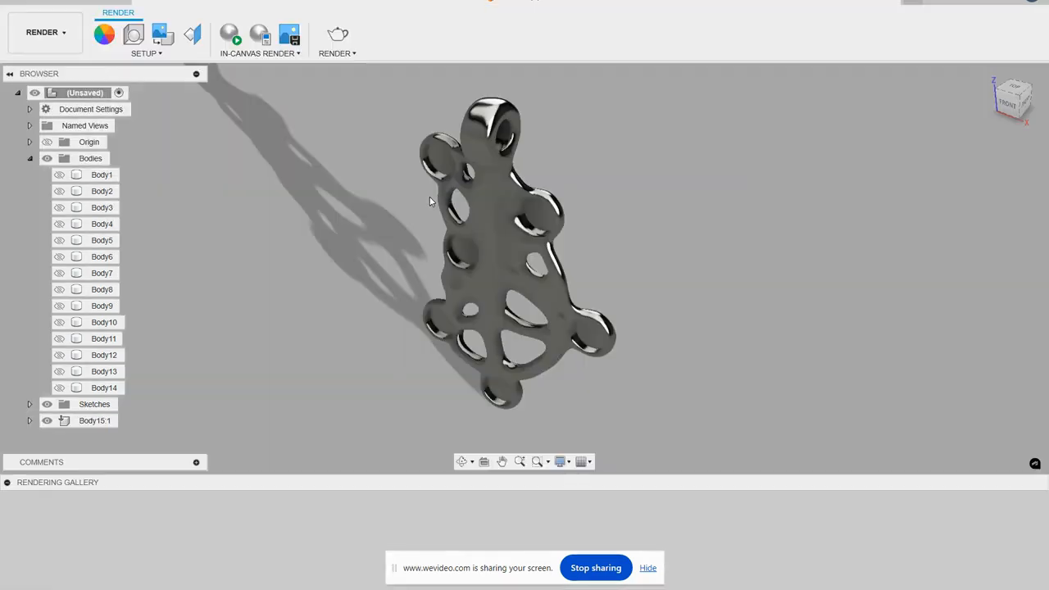
left_click(134, 34)
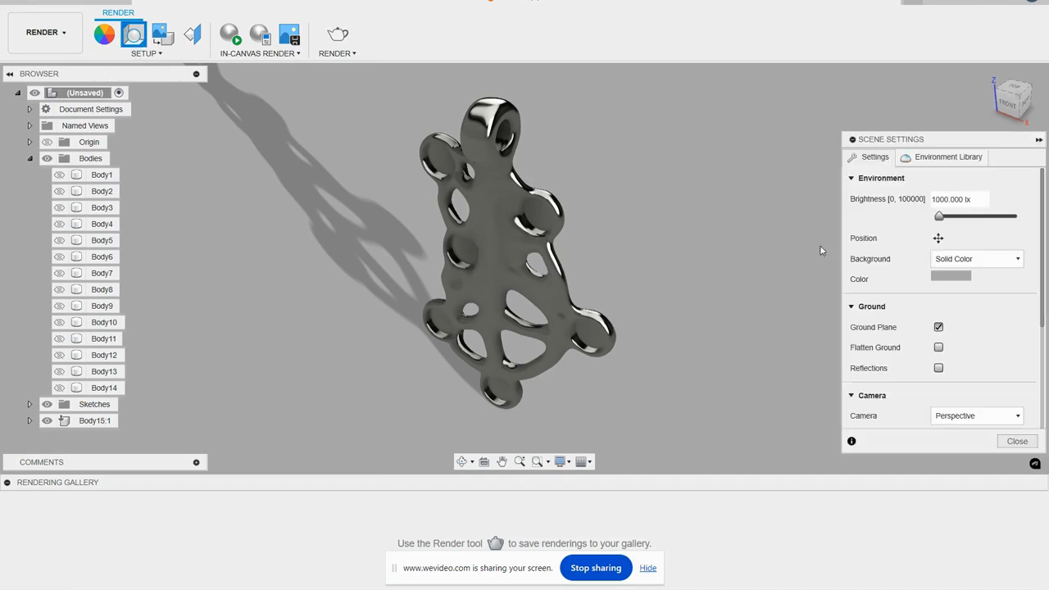
left_click(939, 369)
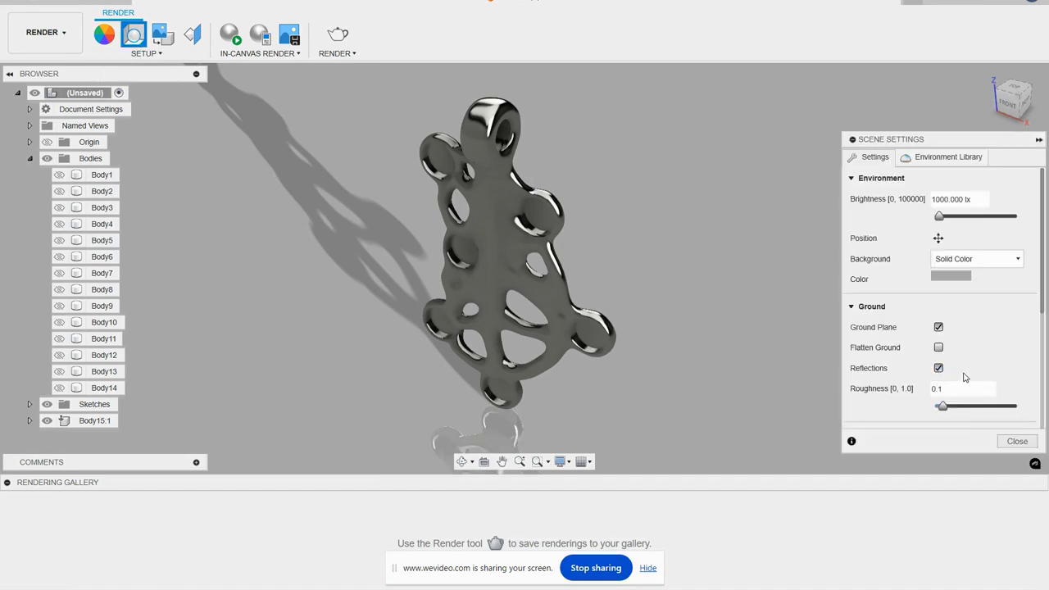
- Apply the Photobooth environment from the Fusion Library to the scene
left_click(945, 161)
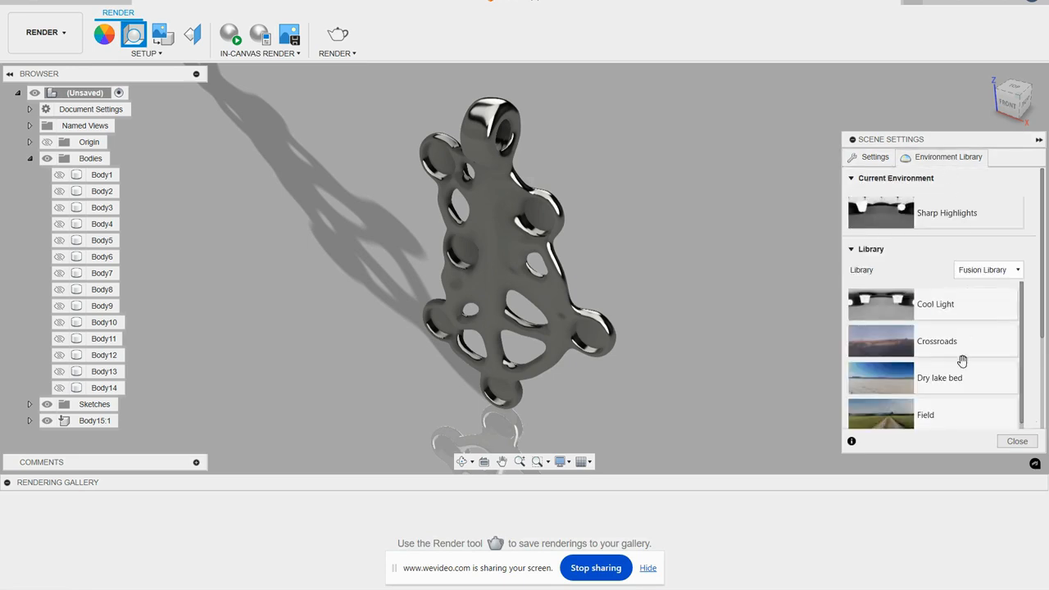
scroll(949, 373, "down", 3)
left_click_drag(948, 371, 709, 207)
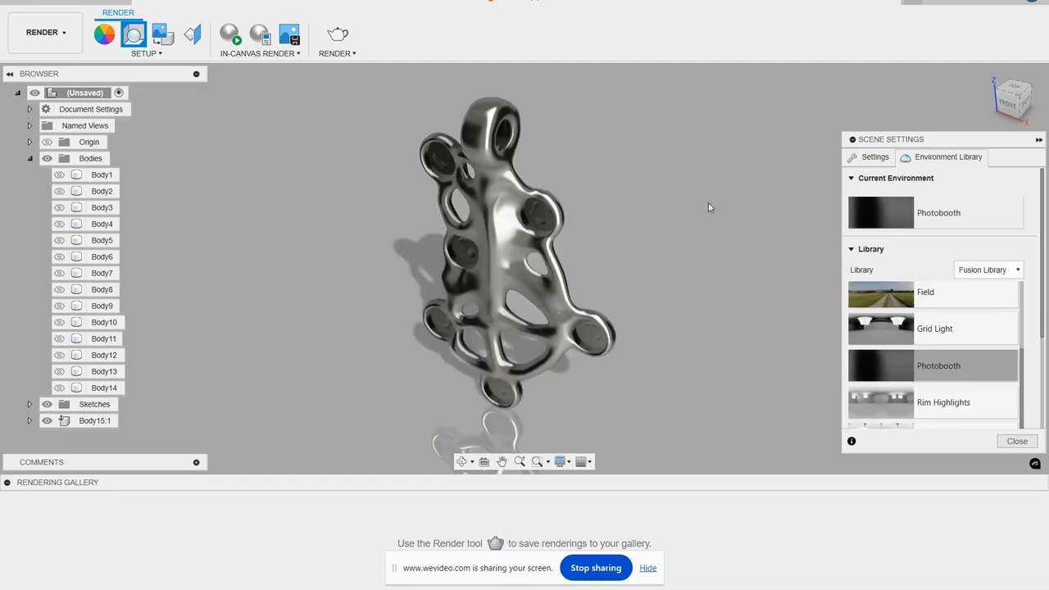
- Try the Rim Highlights and Sharp Highlights environments on the scene, and restore Photobooth
scroll(963, 375, "down", 1)
left_click_drag(961, 374, 706, 229)
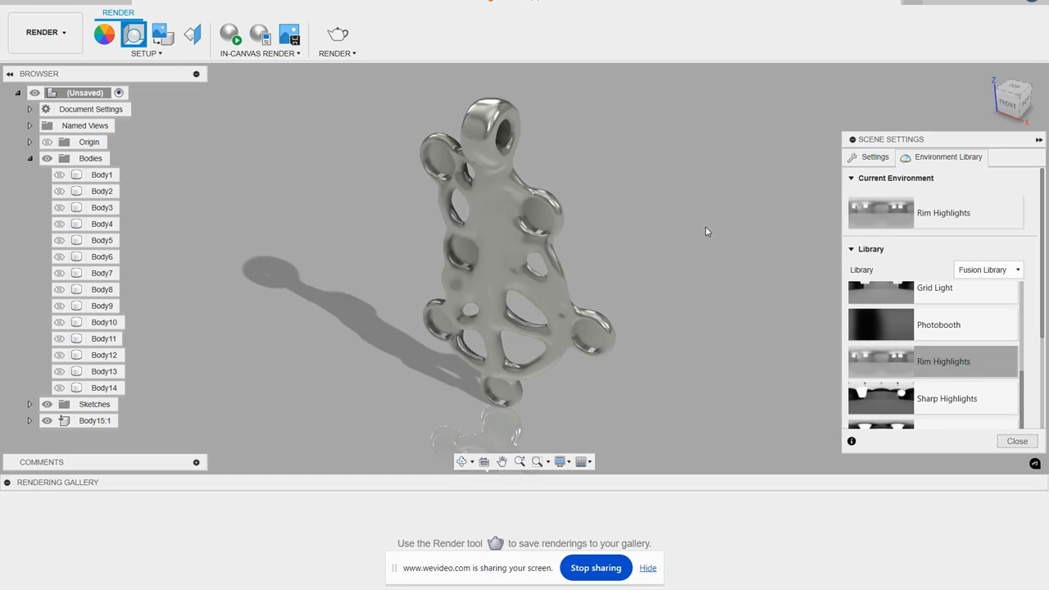
left_click_drag(953, 393, 702, 240)
scroll(943, 336, "down", 1)
scroll(943, 353, "up", 1)
left_click_drag(947, 326, 685, 212)
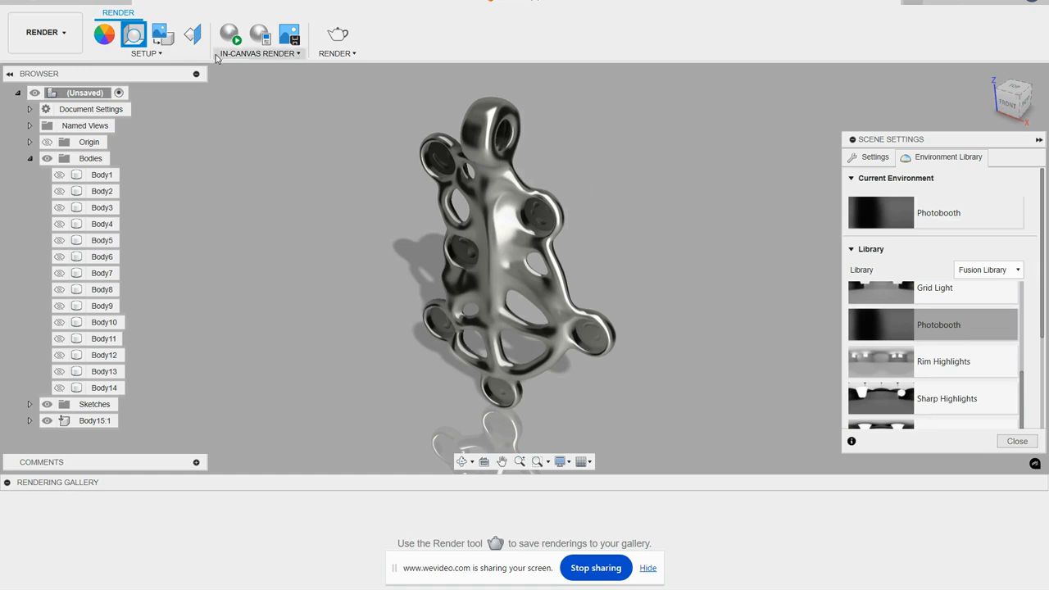
- Set the perspective camera's focal length to 35 mm in the scene settings
left_click(877, 159)
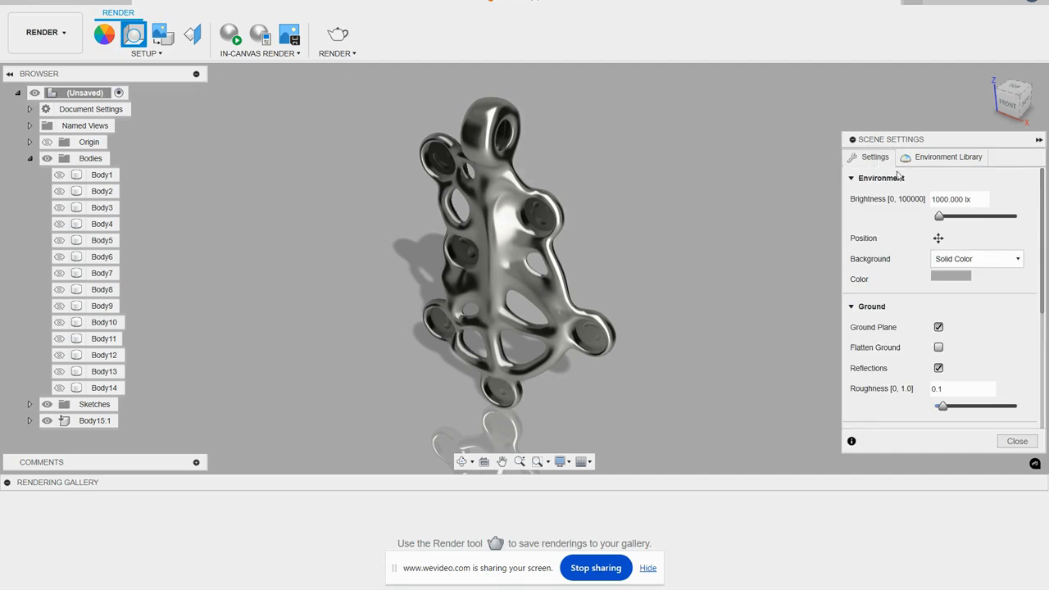
left_click_drag(1040, 268, 1039, 366)
left_click(952, 290)
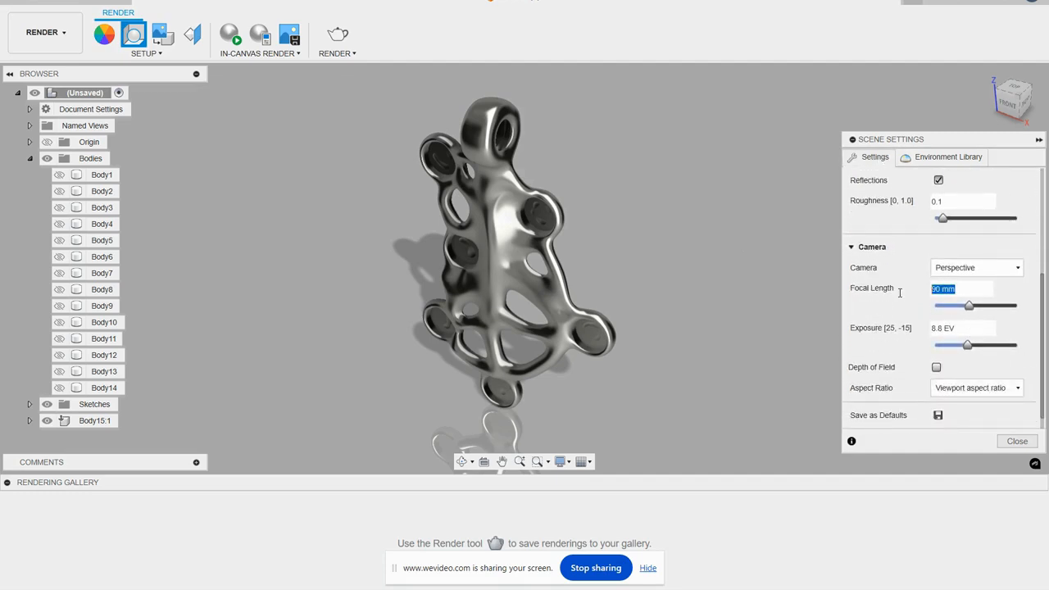
type("35")
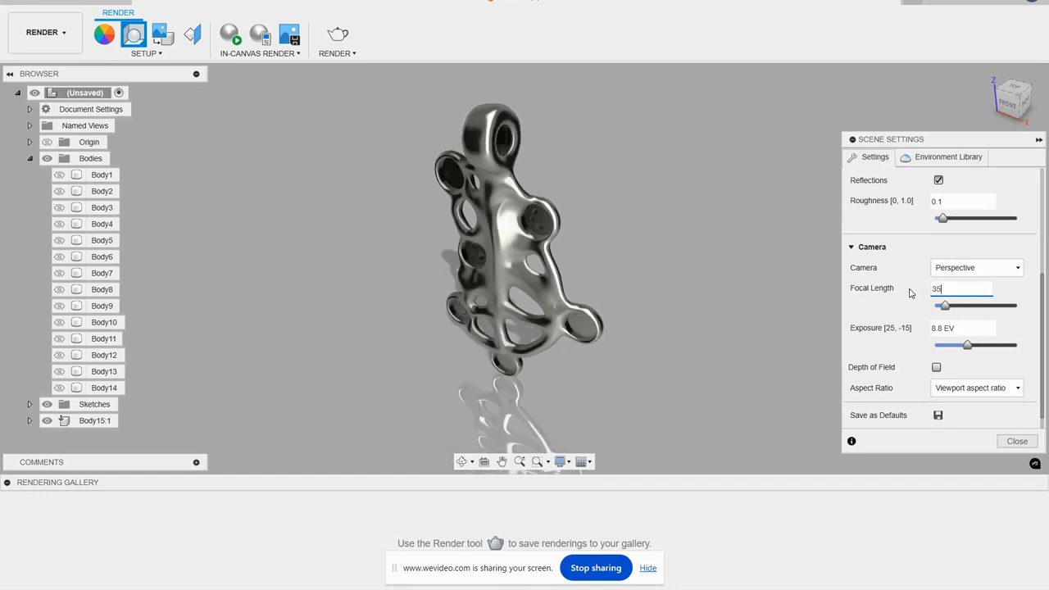
scroll(599, 232, "up", 1)
middle_click_drag(605, 241, 620, 268)
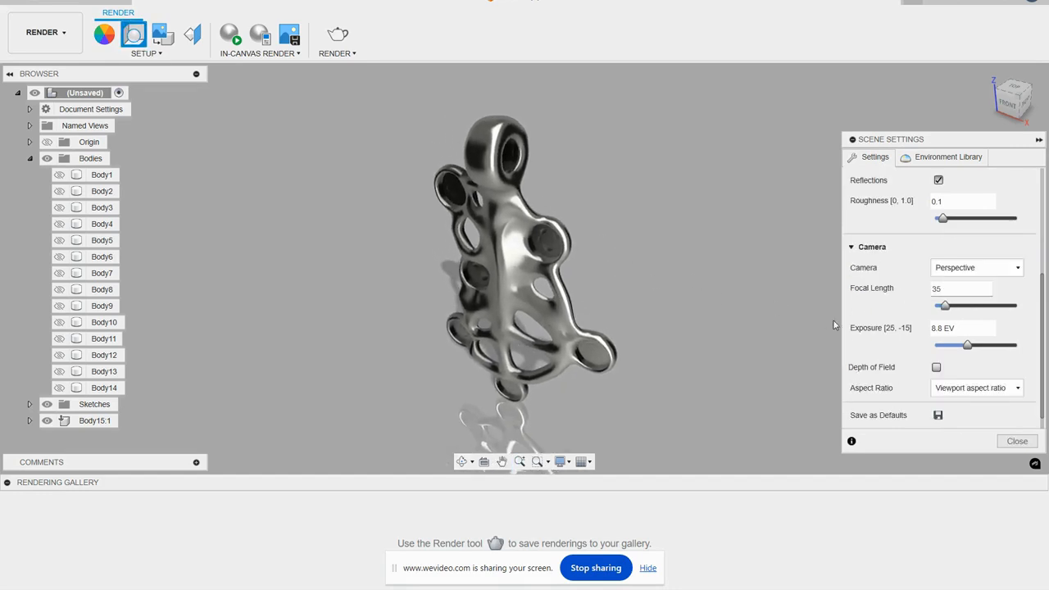
- Close the scene settings, run an in-canvas render of the part, and try to start the Render tool
left_click(1018, 442)
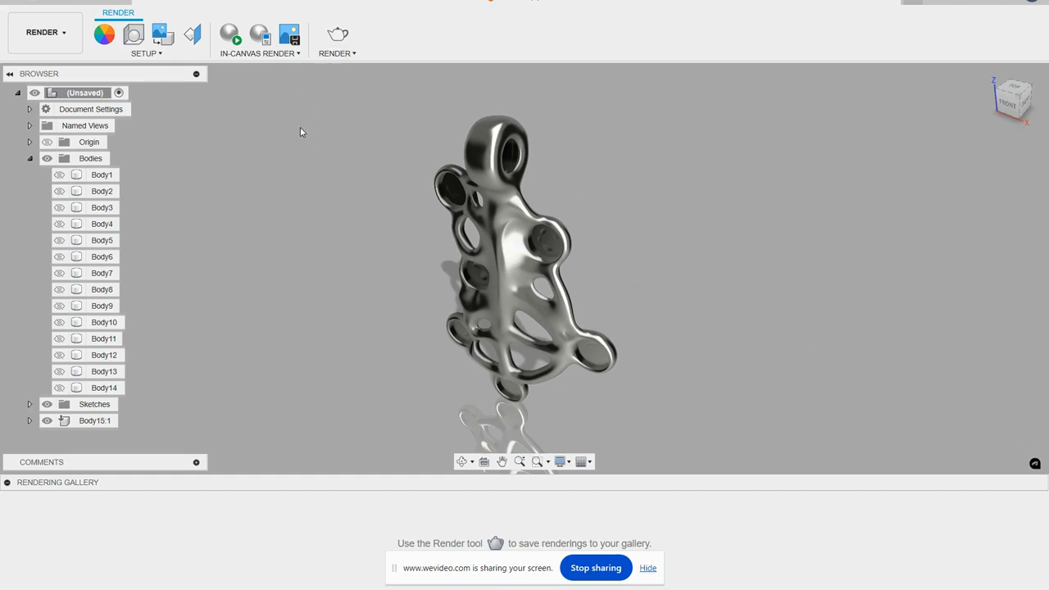
left_click(233, 41)
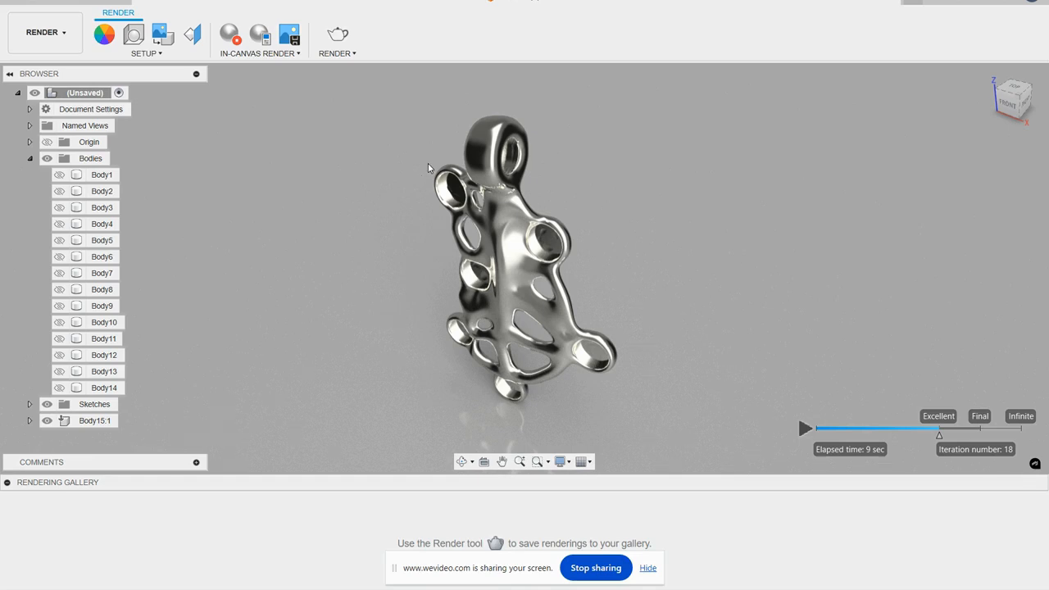
left_click(345, 39)
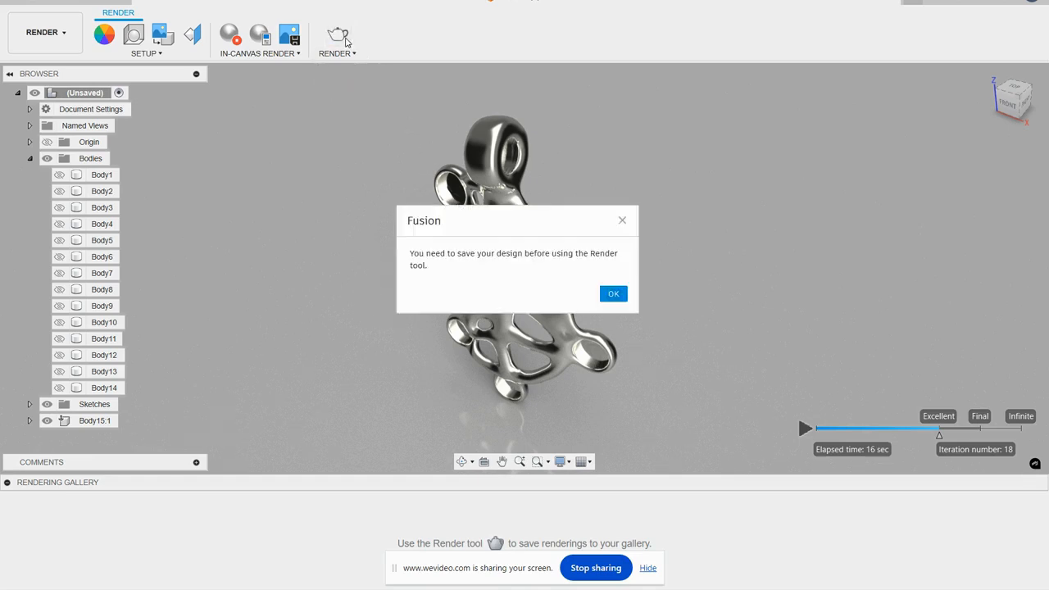
left_click(615, 294)
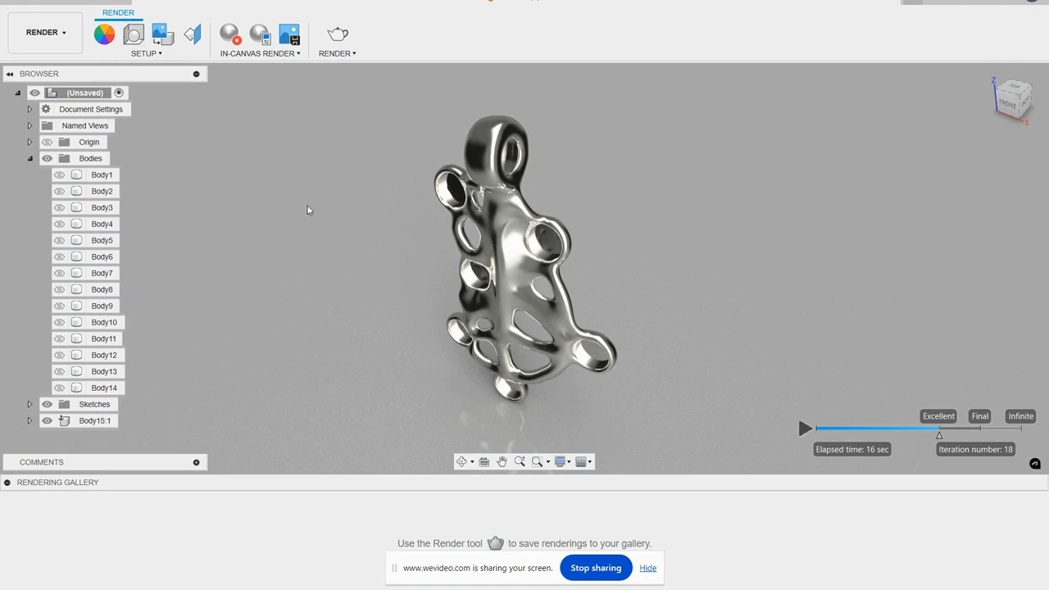
- Return to the Design workspace and insert the Birthstone Collection from the Jewelry project folder at its default position
left_click(45, 32)
left_click(32, 65)
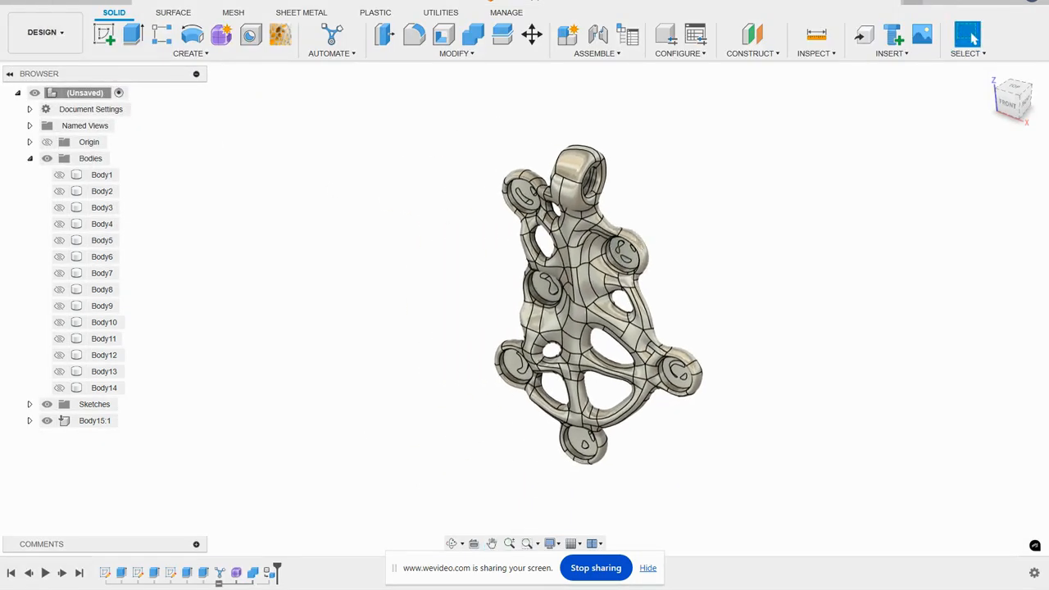
left_click(11, 2)
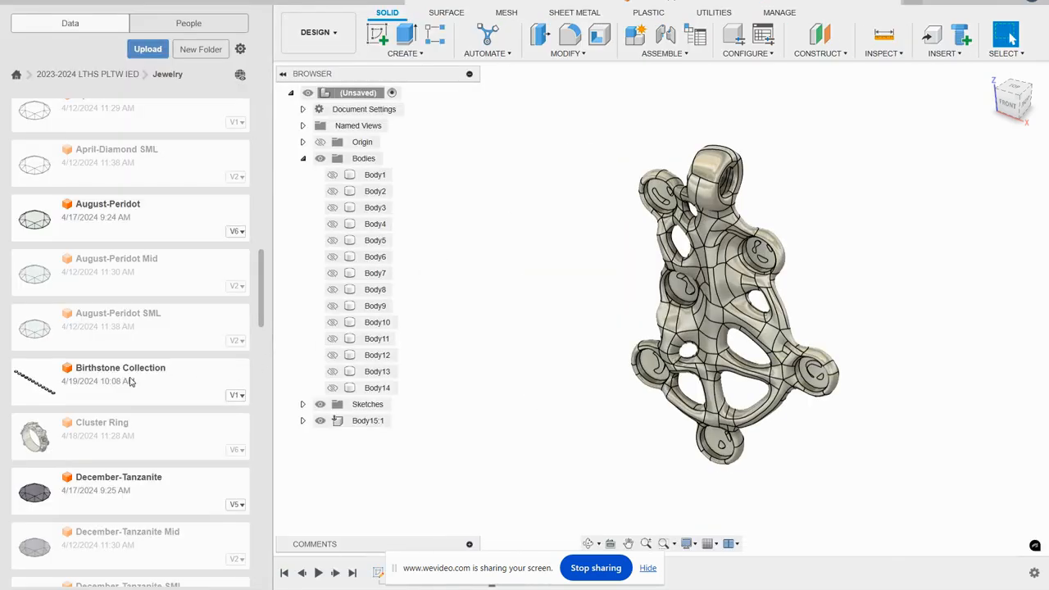
left_click_drag(115, 374, 915, 184)
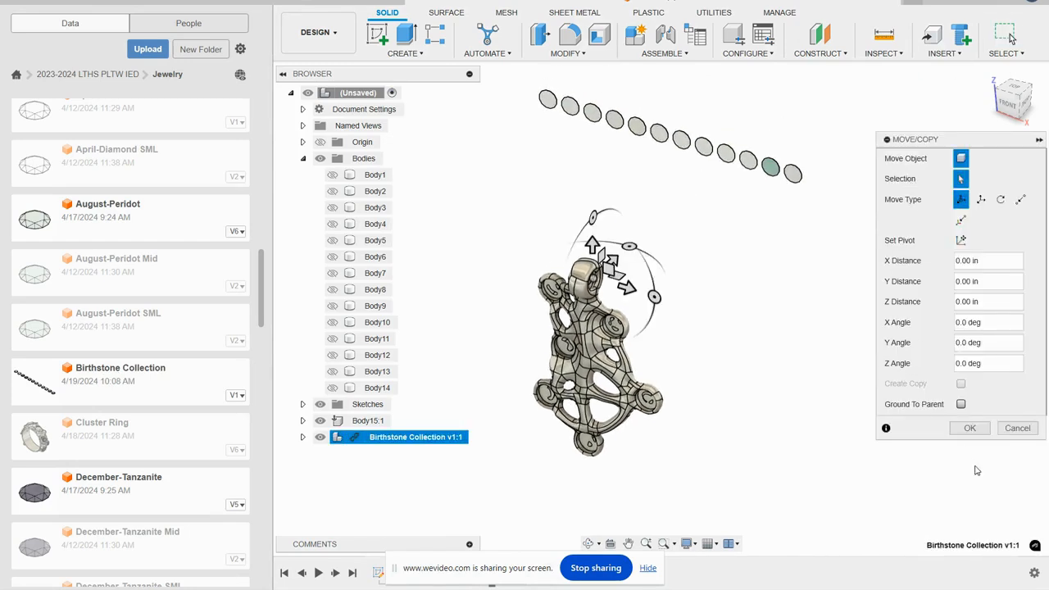
left_click(970, 428)
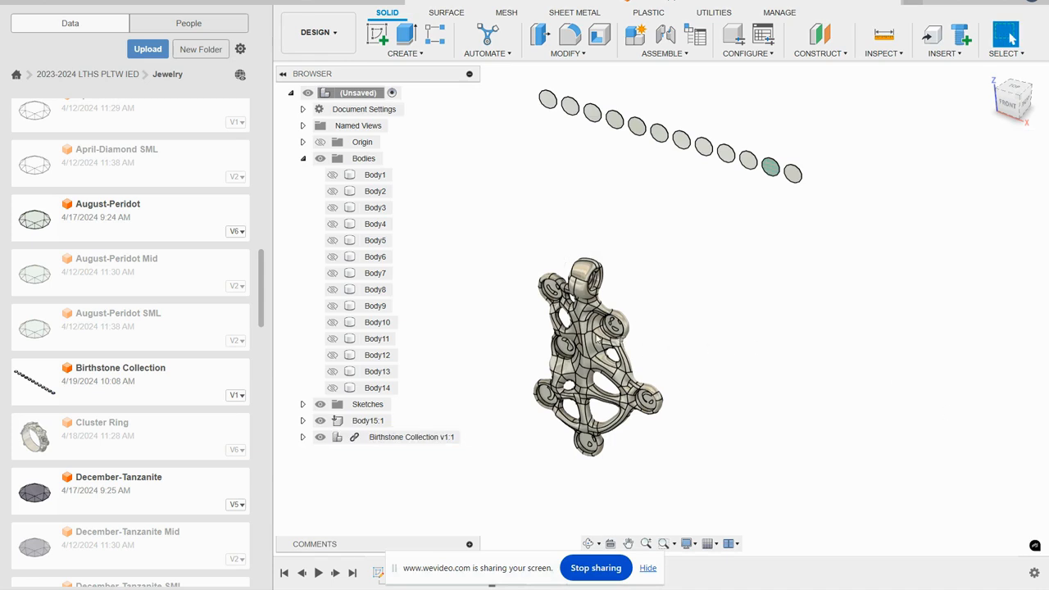
left_click(285, 3)
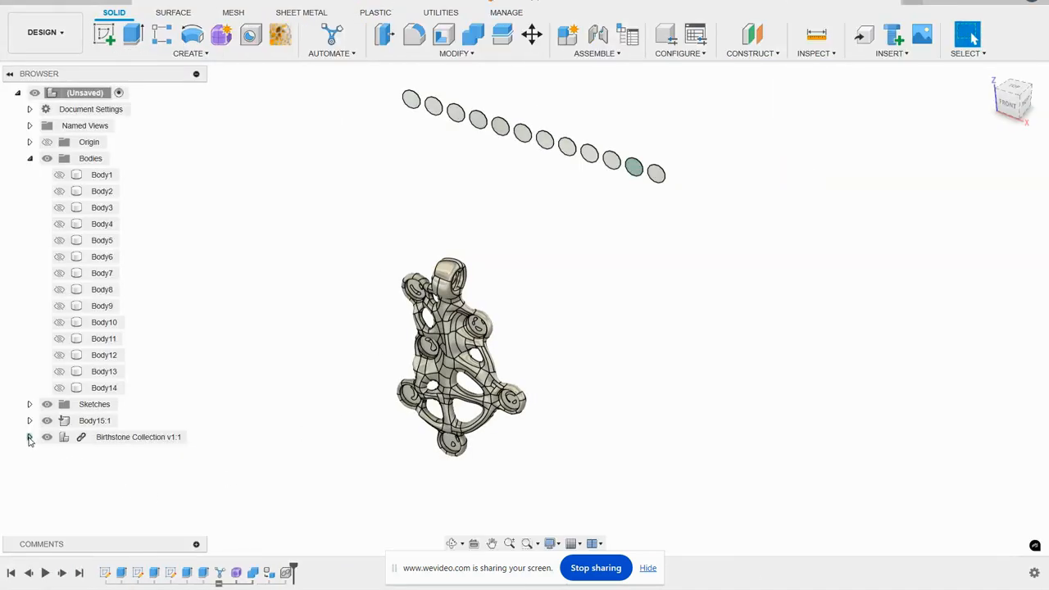
- Expand the Birthstone Collection and start a joint with the August-Peridot stone's flat face as the first component snap
left_click(30, 437)
scroll(123, 393, "down", 6)
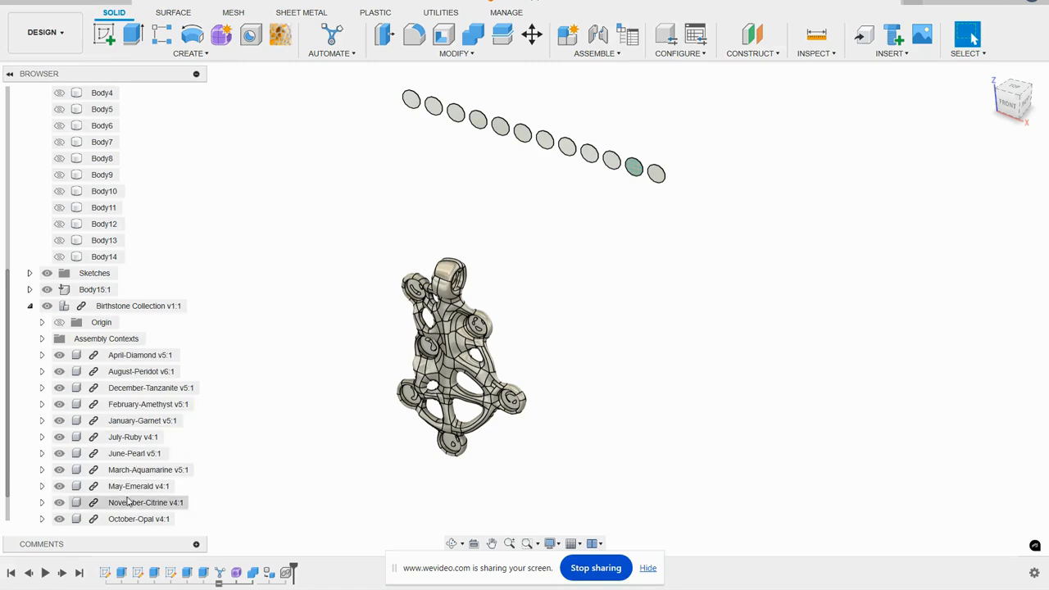
scroll(129, 503, "down", 1)
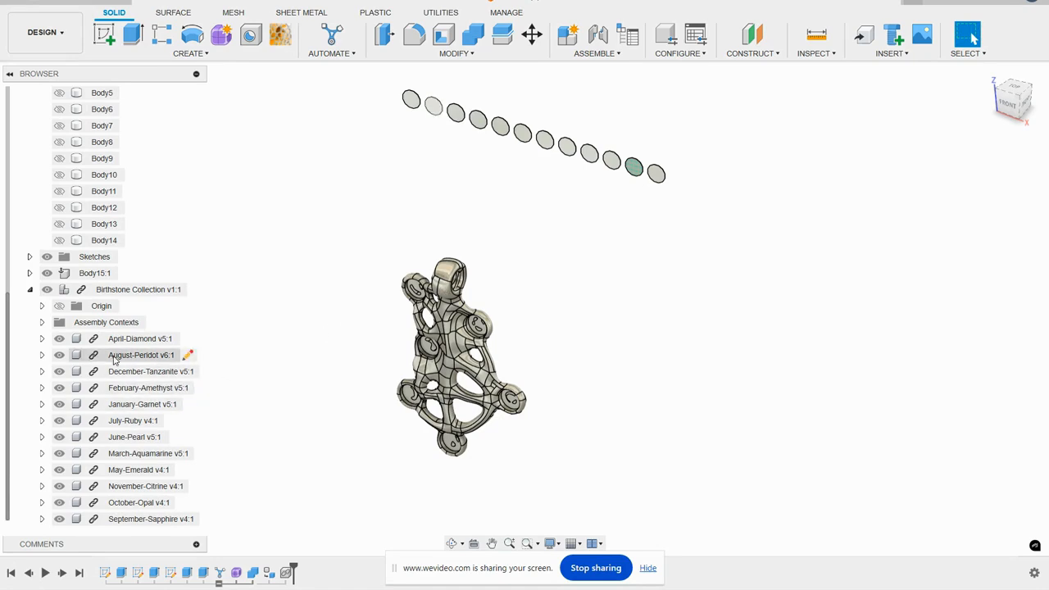
left_click(184, 355)
middle_click_drag(643, 201, 499, 196, "shift")
scroll(621, 94, "up", 3)
scroll(621, 96, "up", 3)
middle_click_drag(620, 96, 577, 74, "shift")
left_click(596, 37)
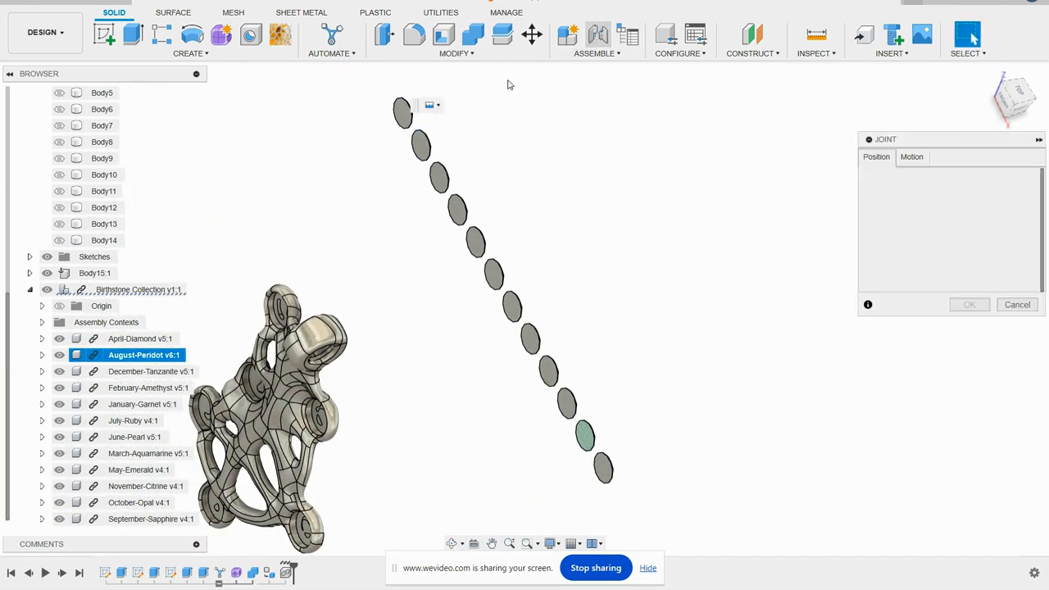
scroll(442, 90, "up", 3)
left_click(405, 168)
- Seat the peridot in the pendant's upper-left disc by snapping to the recess centre with a Rigid joint
scroll(537, 139, "down", 4)
middle_click_drag(539, 143, 410, 167, "shift")
middle_click_drag(525, 325, 492, 289, "shift")
scroll(492, 289, "up", 5)
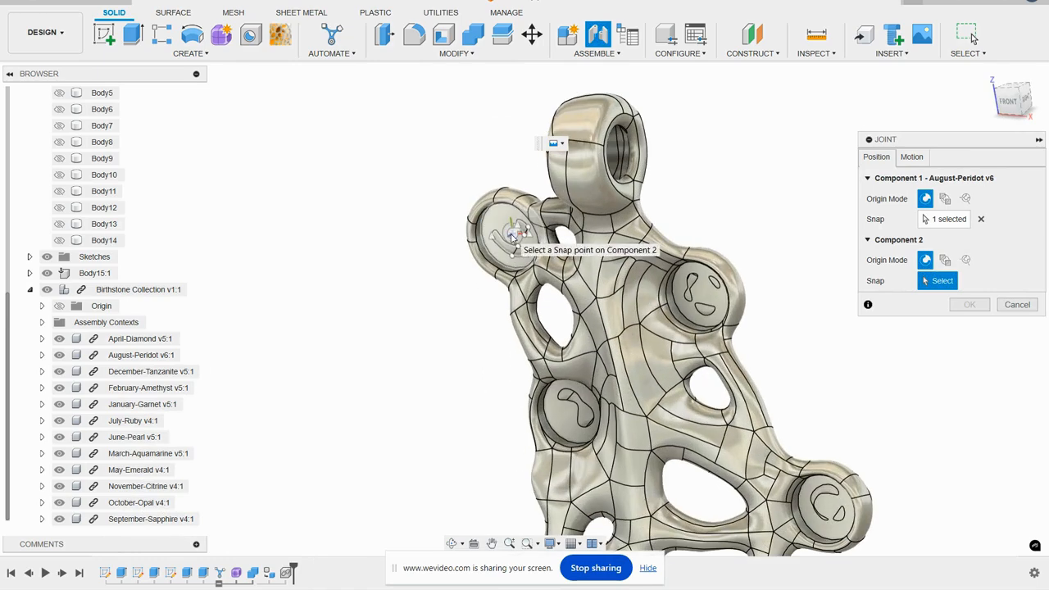
left_click(513, 236)
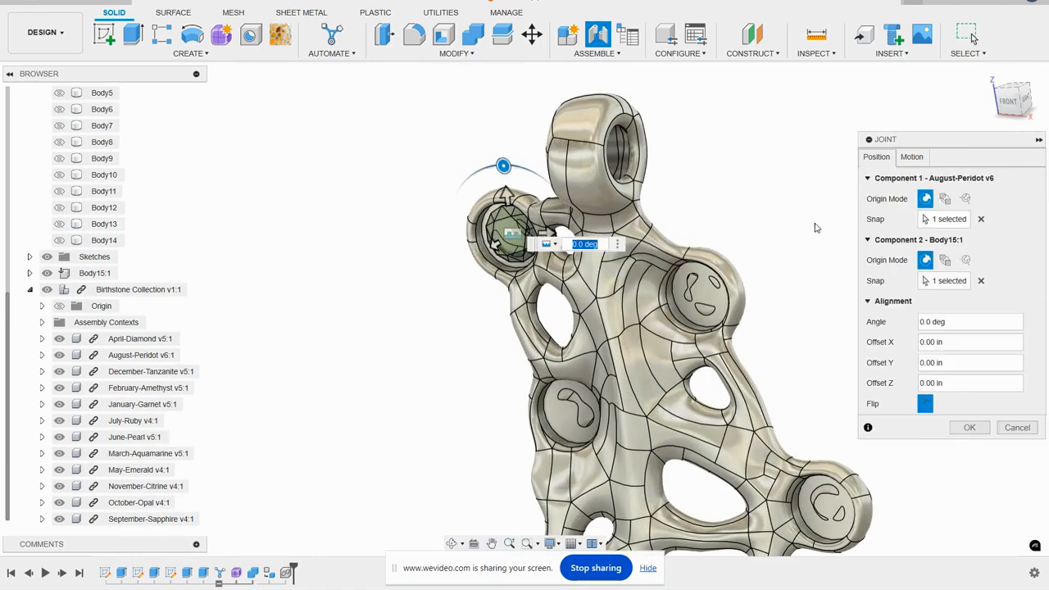
left_click(912, 157)
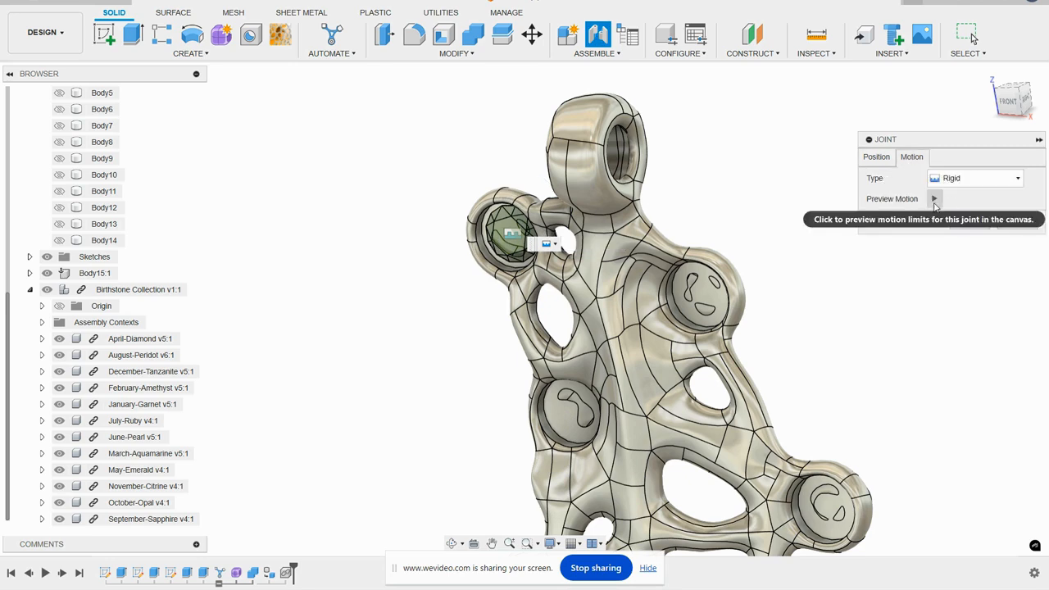
left_click(970, 223)
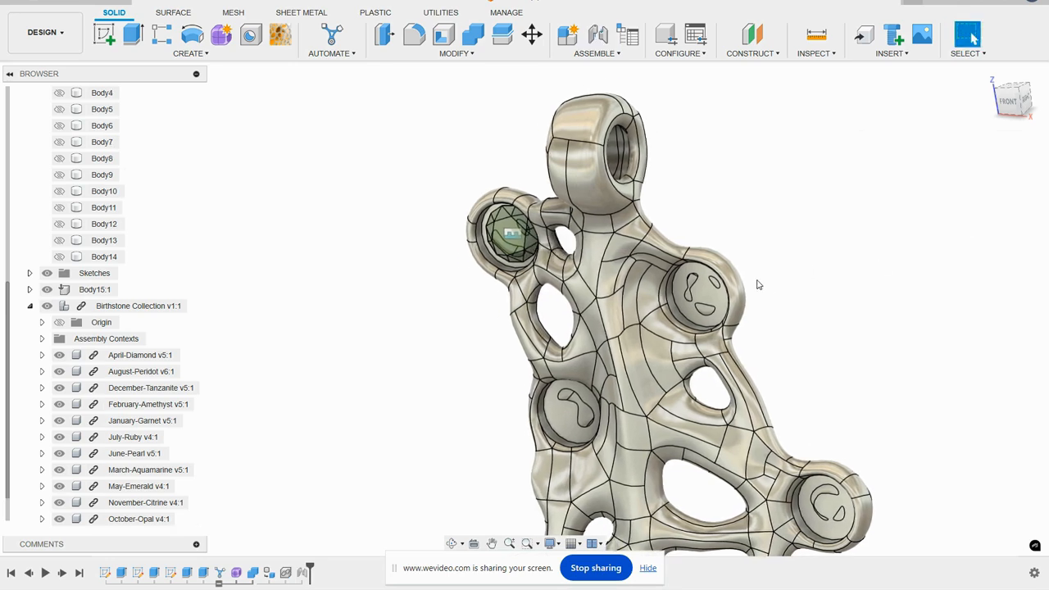
- Join the July-Ruby stone's flat face to the centre of the pendant's upper-right disc recess
scroll(427, 278, "down", 3)
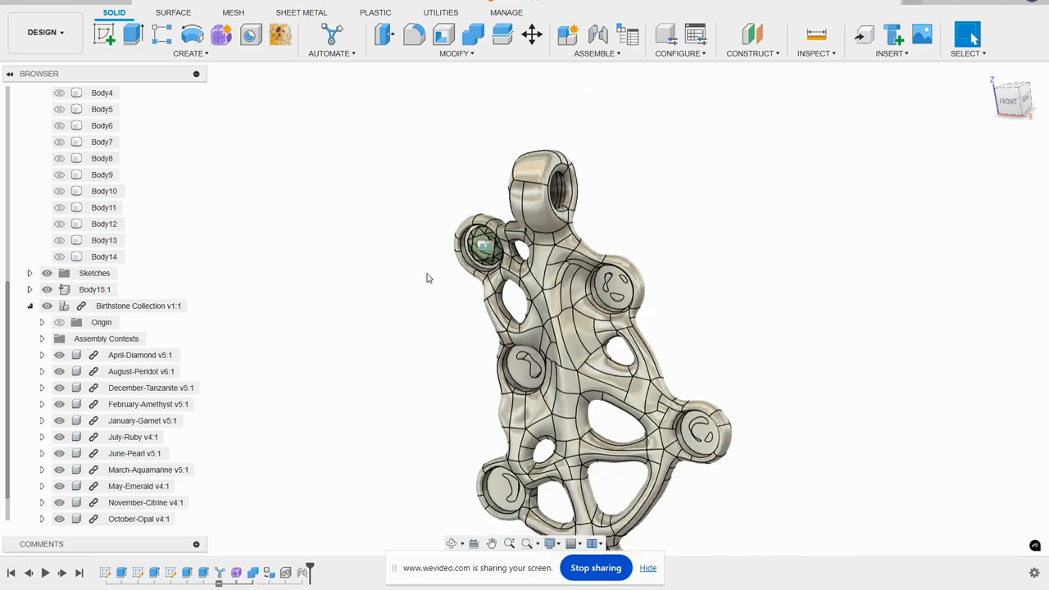
left_click(162, 437)
scroll(492, 373, "down", 2)
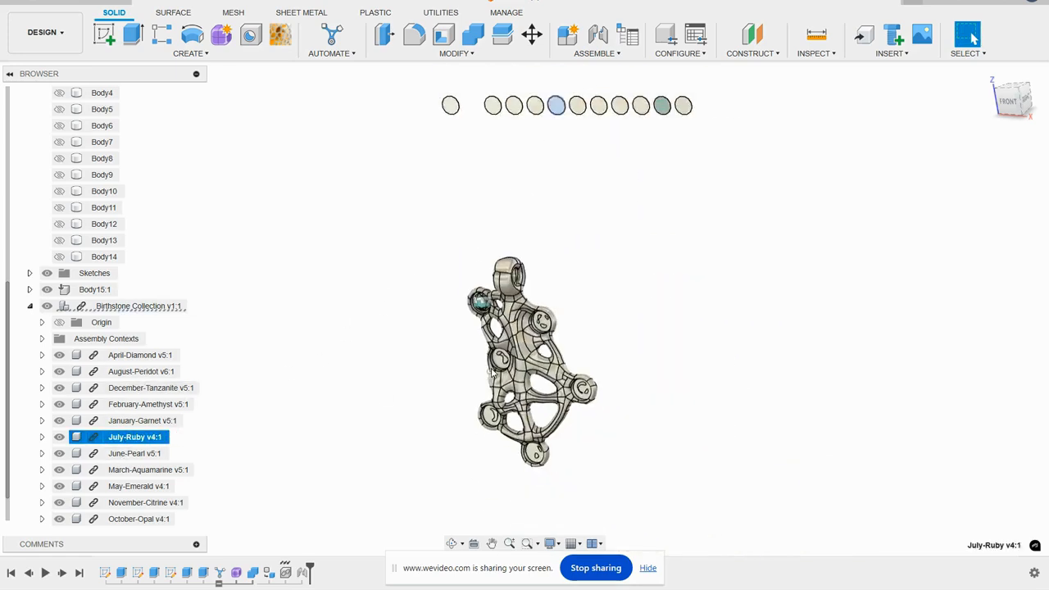
scroll(558, 171, "up", 5)
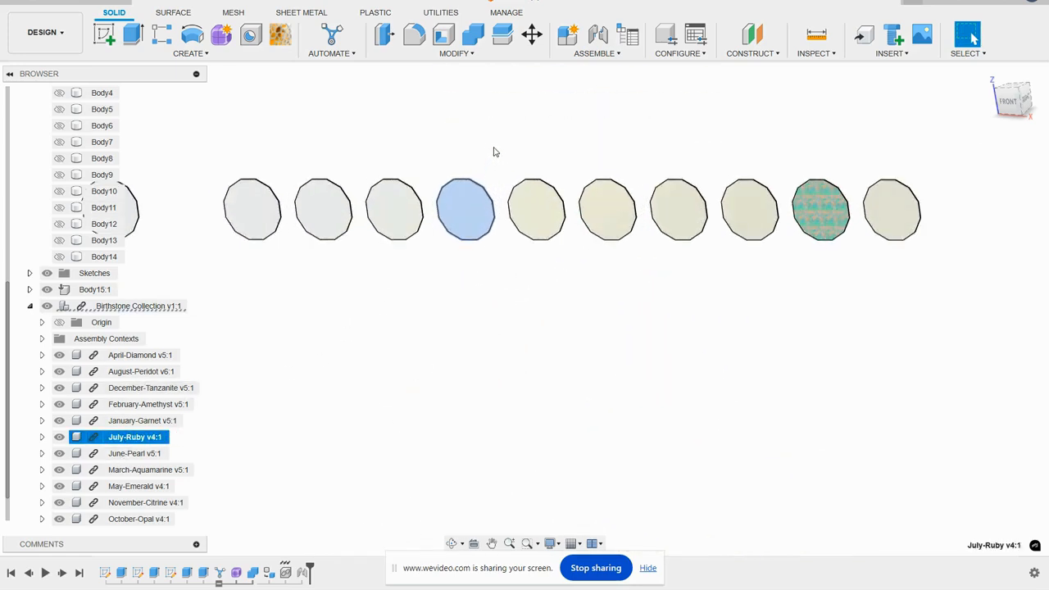
left_click(597, 34)
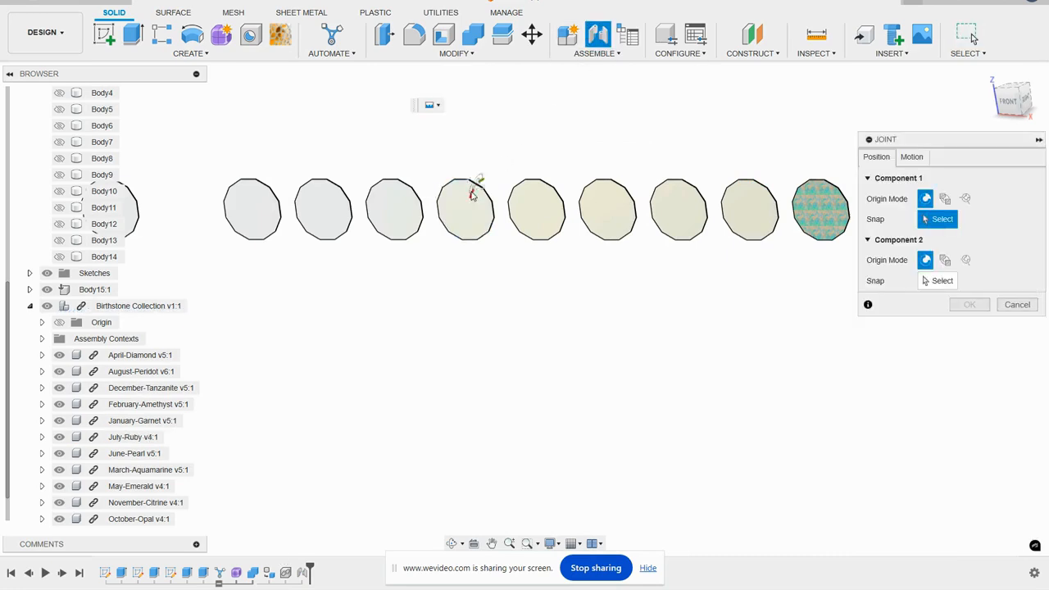
left_click(467, 210)
scroll(511, 135, "down", 5)
scroll(461, 424, "up", 2)
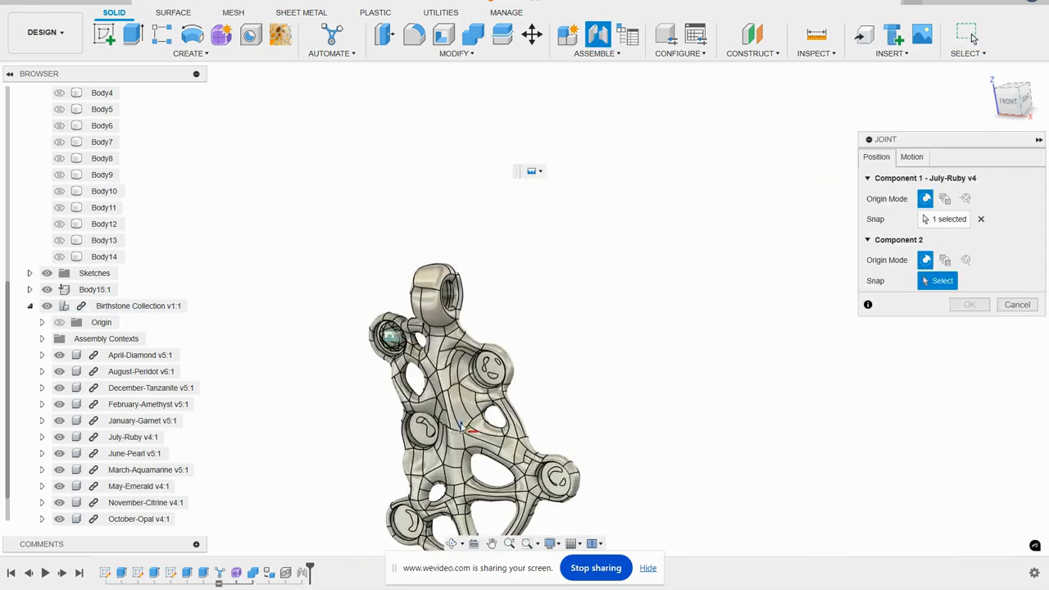
scroll(479, 395, "up", 3)
left_click(508, 332)
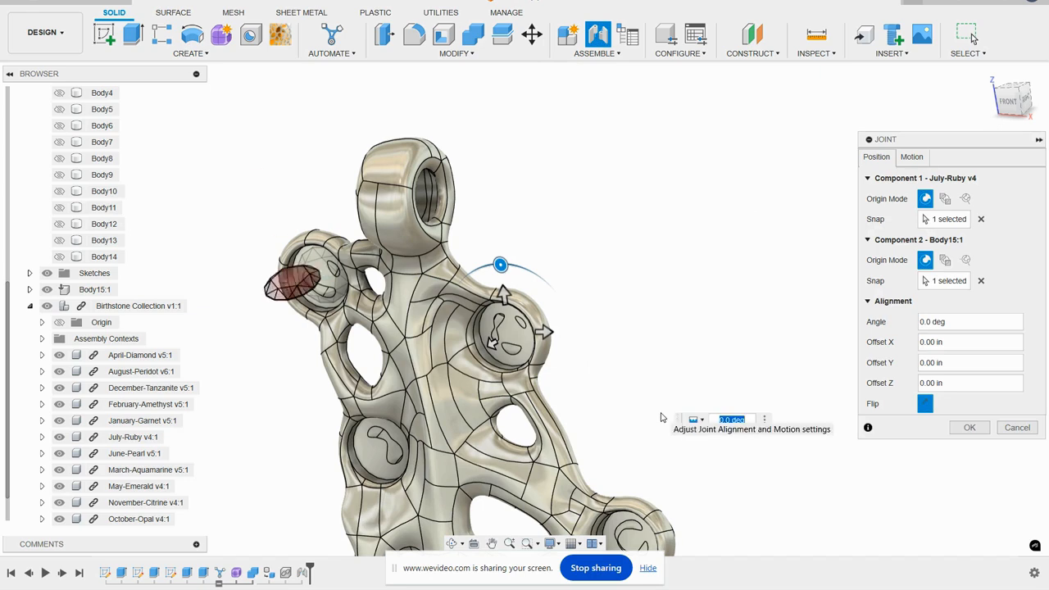
left_click(969, 427)
- Join the February-Amethyst stone's flat face to the centre of the pendant's middle-left disc recess
scroll(715, 232, "down", 2)
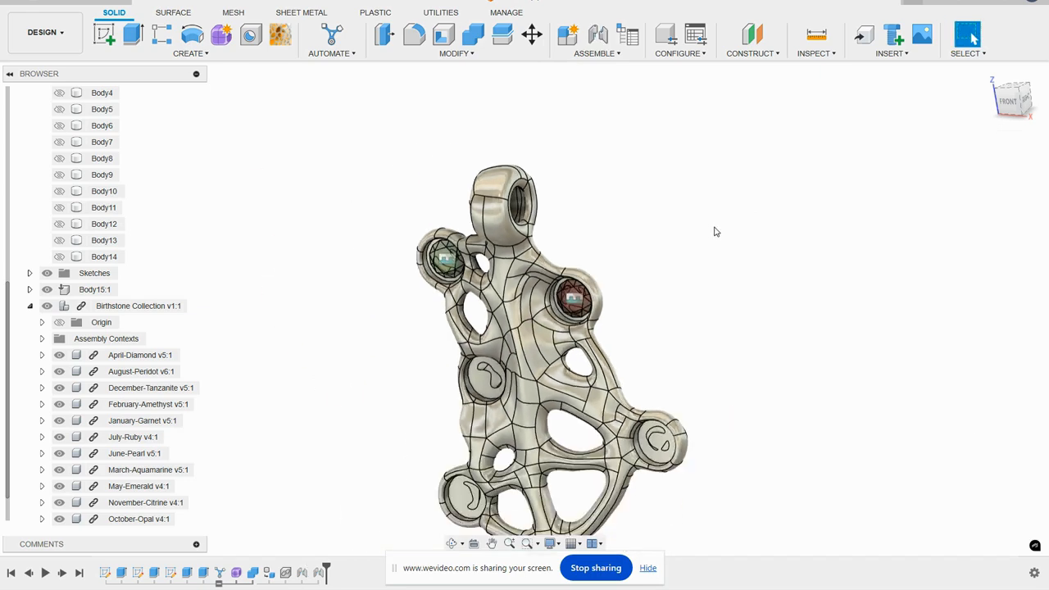
scroll(715, 232, "down", 1)
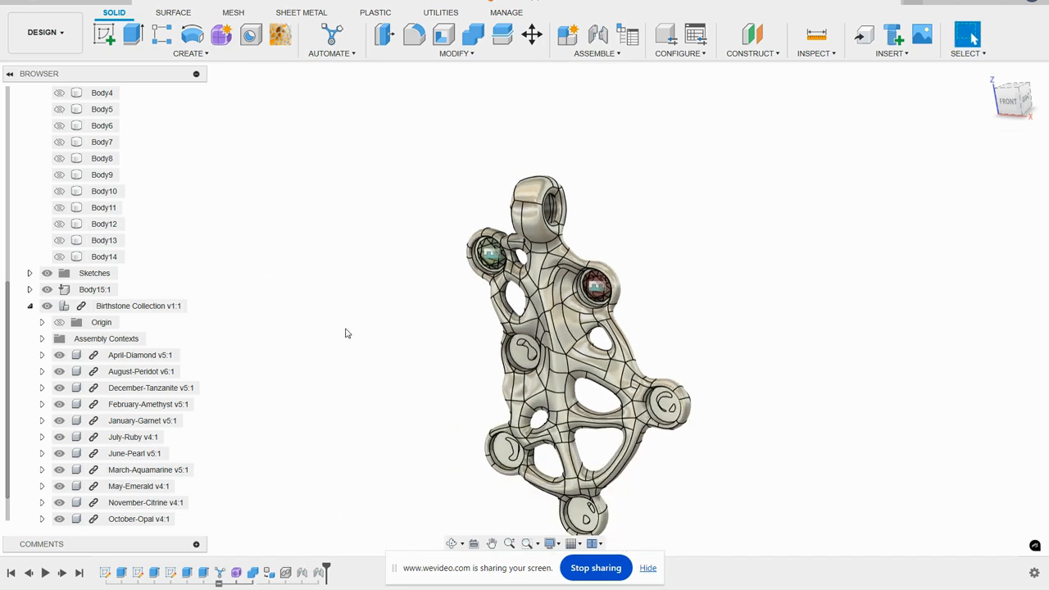
left_click(146, 404)
scroll(291, 400, "down", 3)
scroll(419, 146, "up", 1)
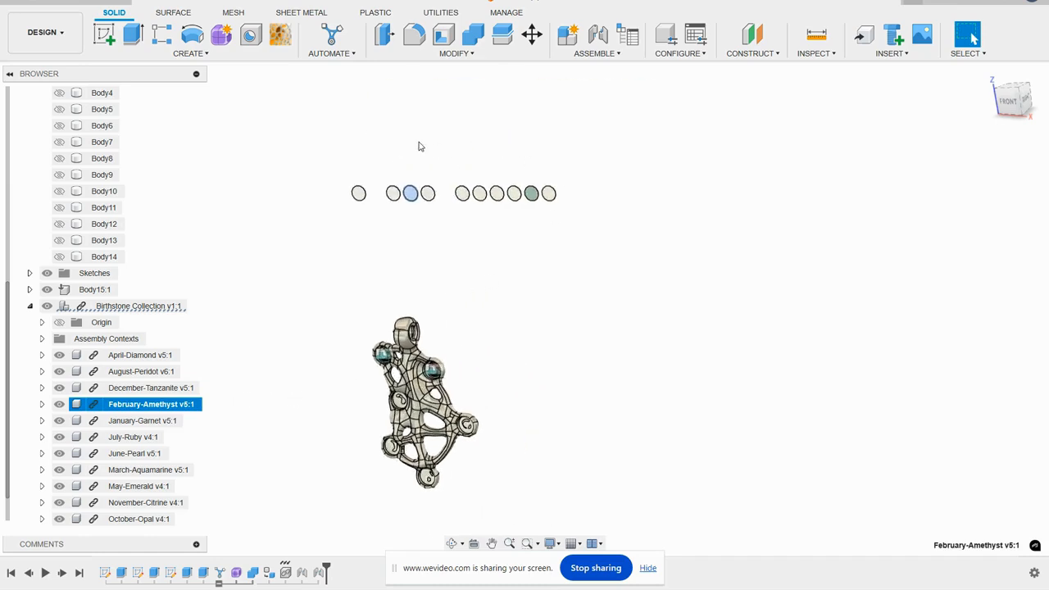
scroll(402, 176, "up", 4)
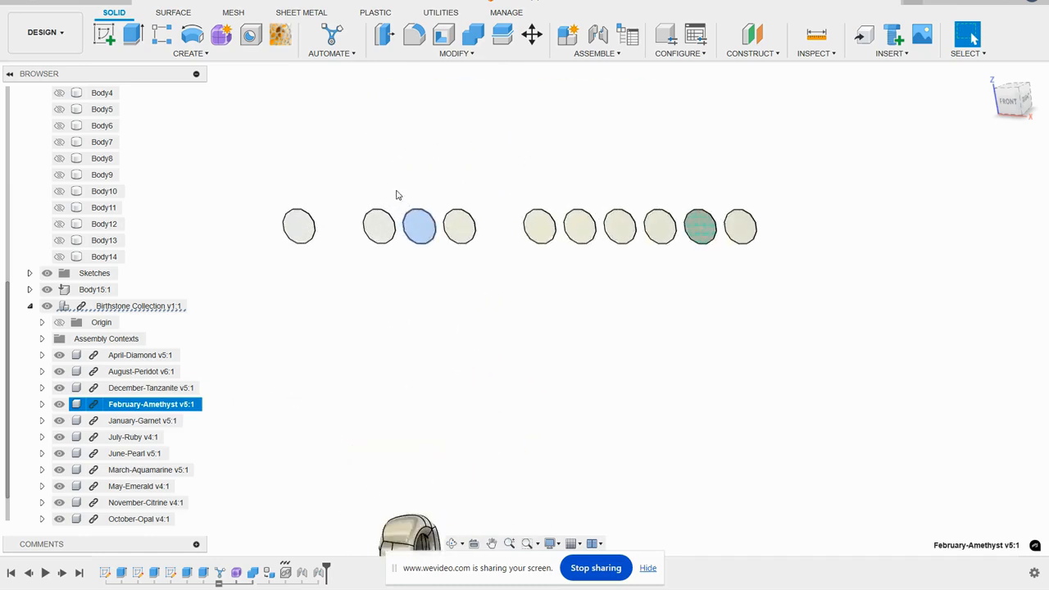
left_click(598, 33)
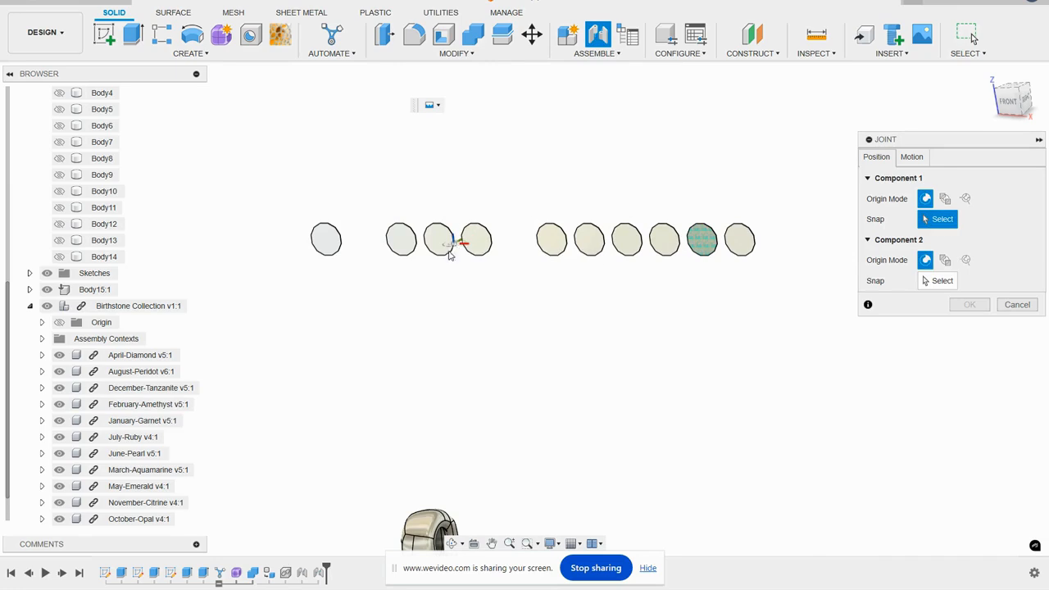
key("Escape")
left_click(446, 238)
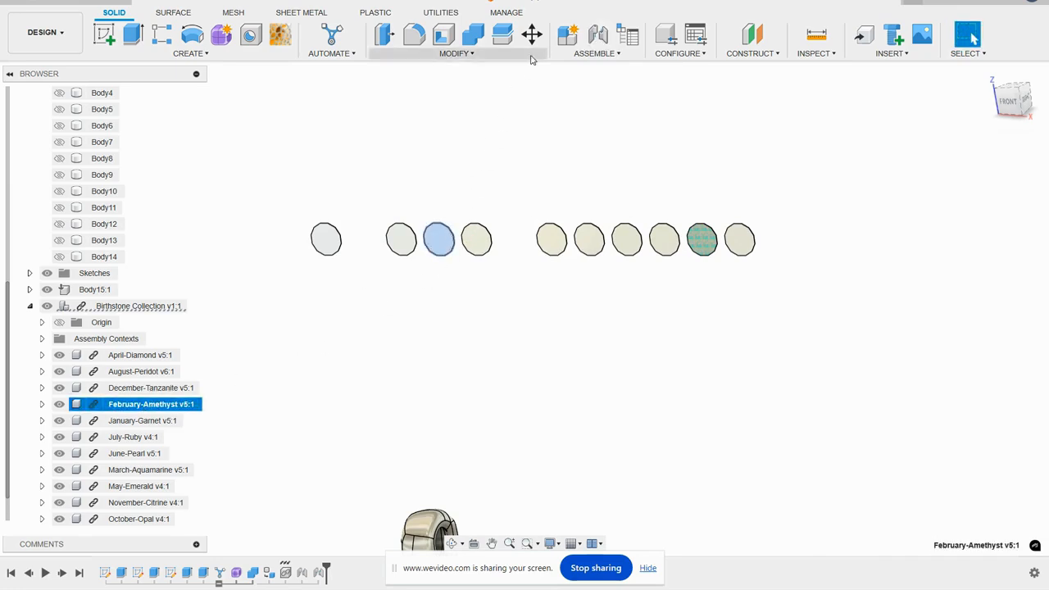
left_click(597, 34)
left_click(440, 239)
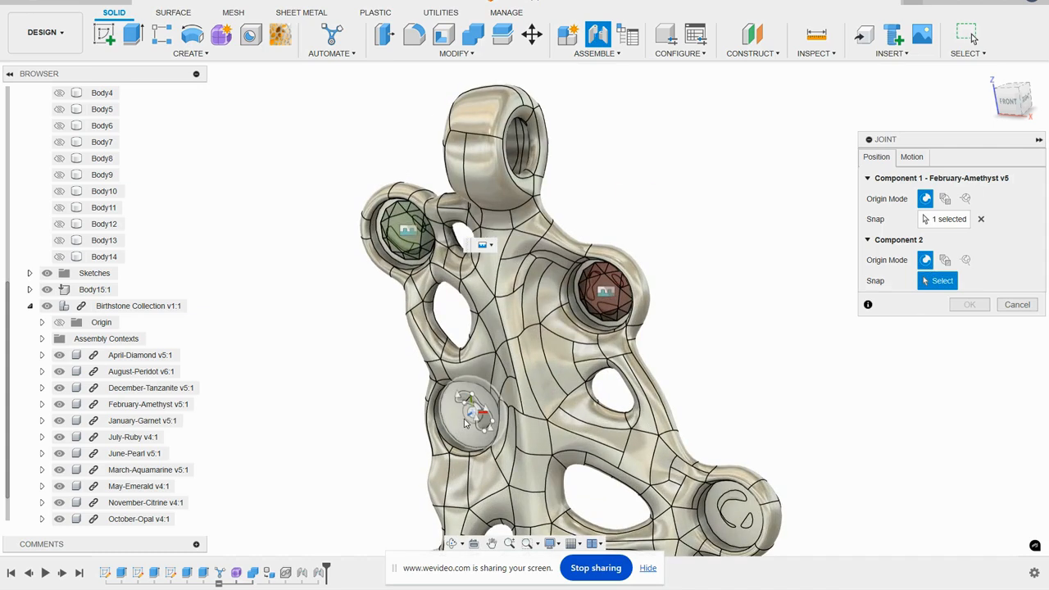
left_click(469, 420)
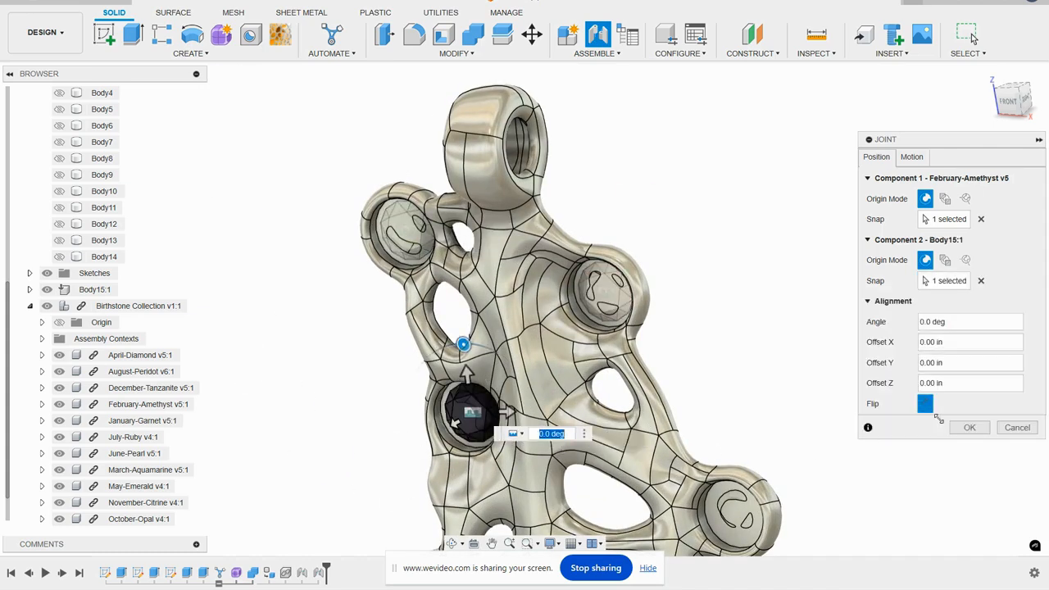
left_click(969, 427)
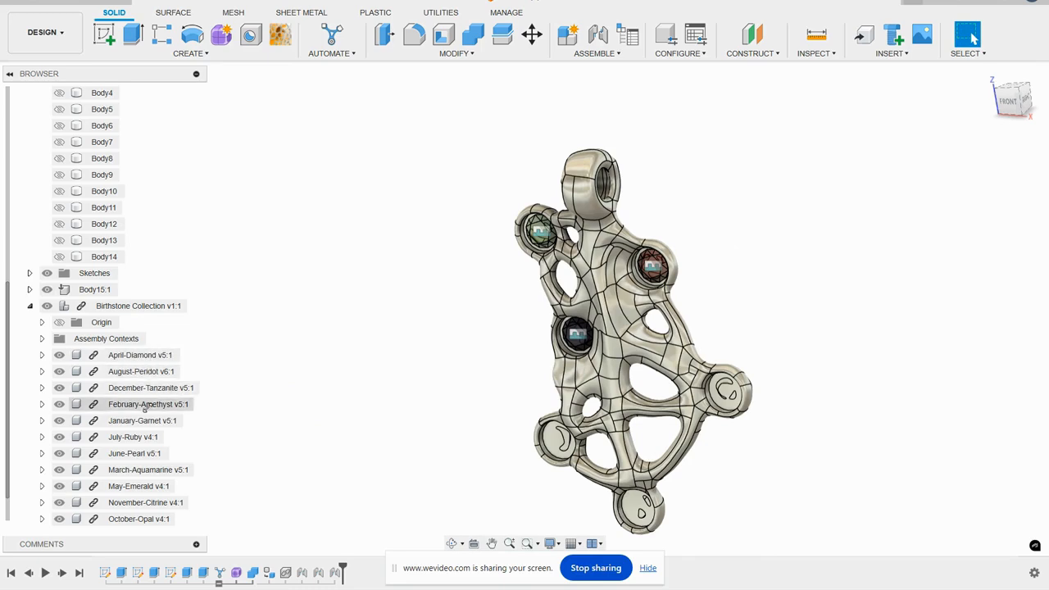
- Join the September-Sapphire stone's flat face to the centre of the pendant's lower-right disc recess
scroll(132, 476, "down", 1)
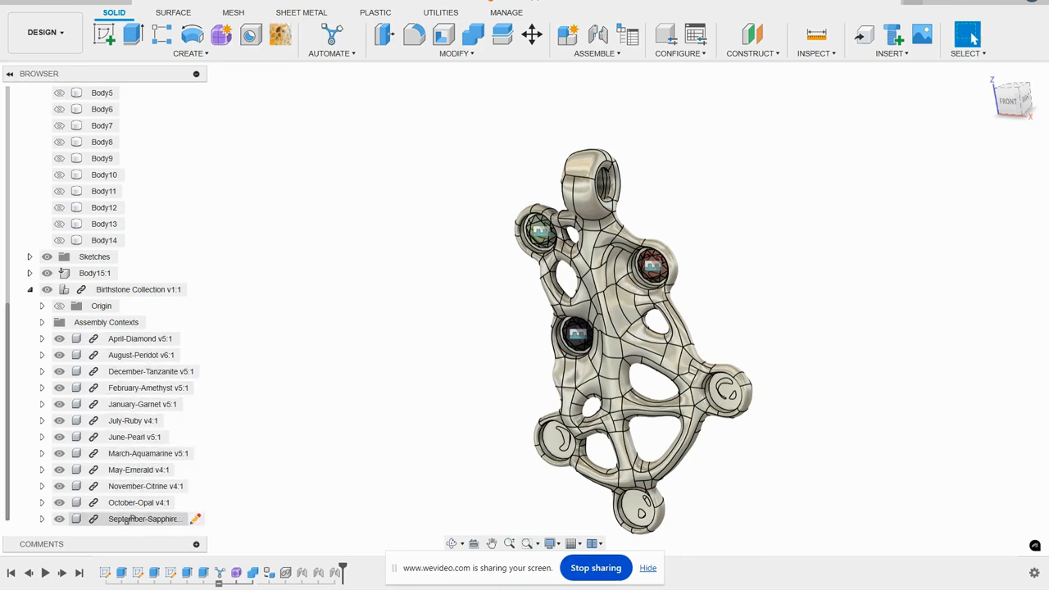
left_click(145, 519)
scroll(481, 312, "down", 5)
scroll(693, 80, "up", 6)
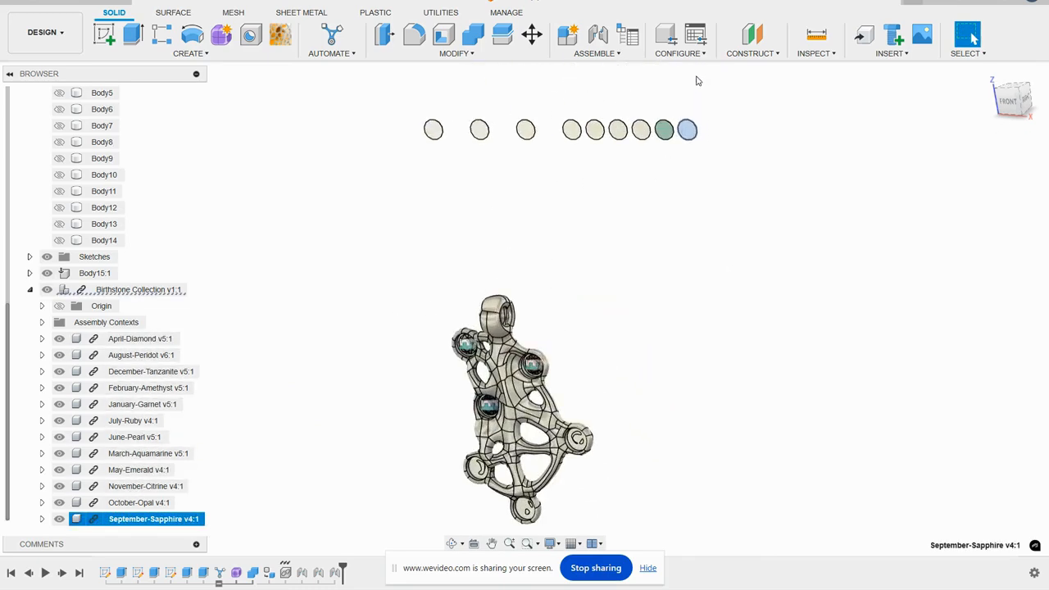
left_click(599, 35)
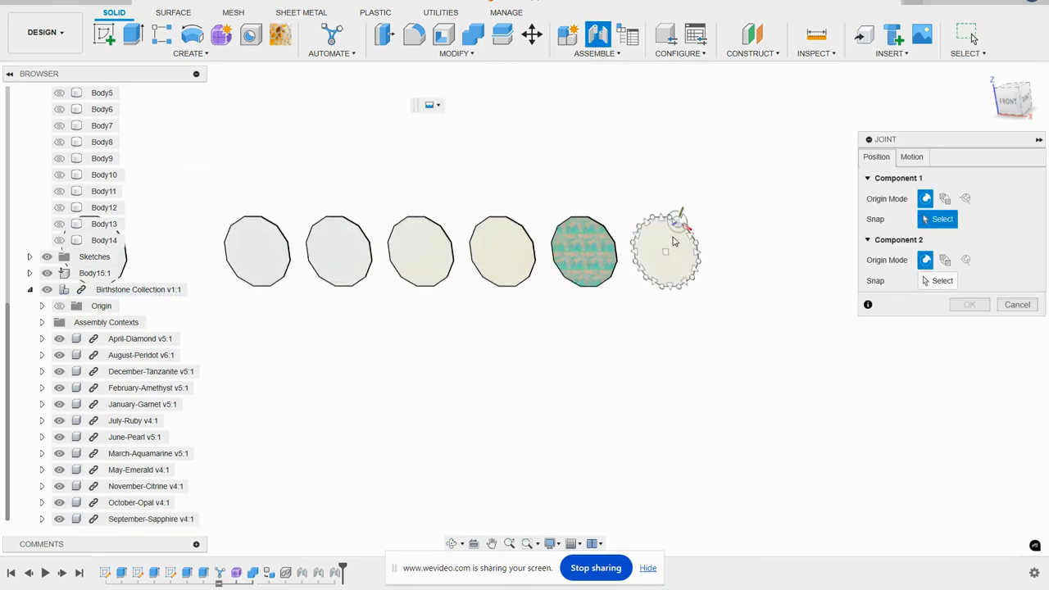
left_click(677, 238)
scroll(665, 123, "down", 4)
scroll(520, 445, "up", 8)
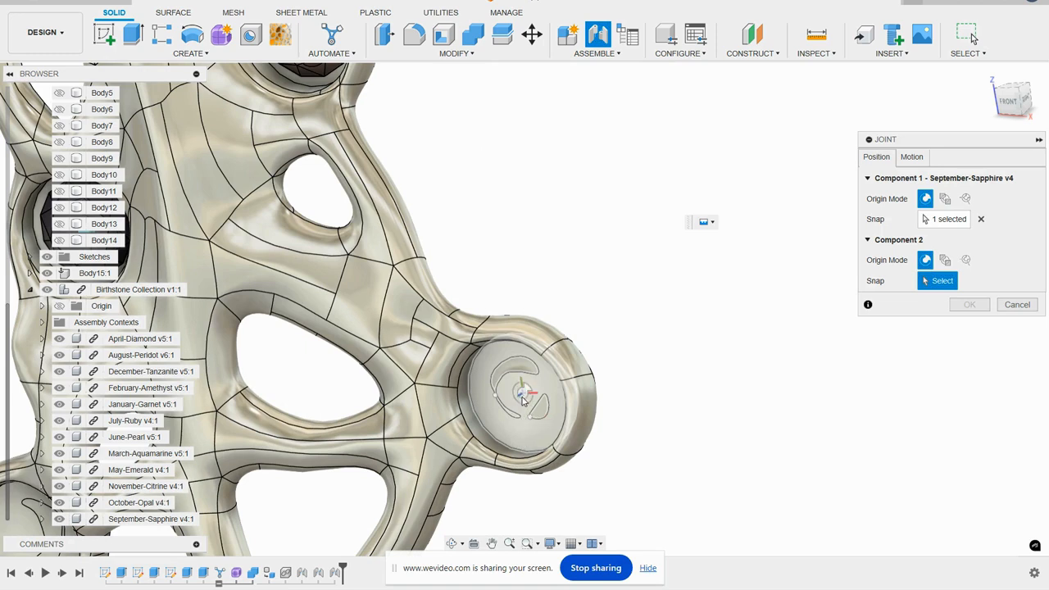
left_click(513, 324)
left_click(967, 427)
- Join the November-Citrine stone's flat face to the centre of the pendant's lower-left disc recess
scroll(803, 334, "down", 5)
scroll(791, 333, "down", 5)
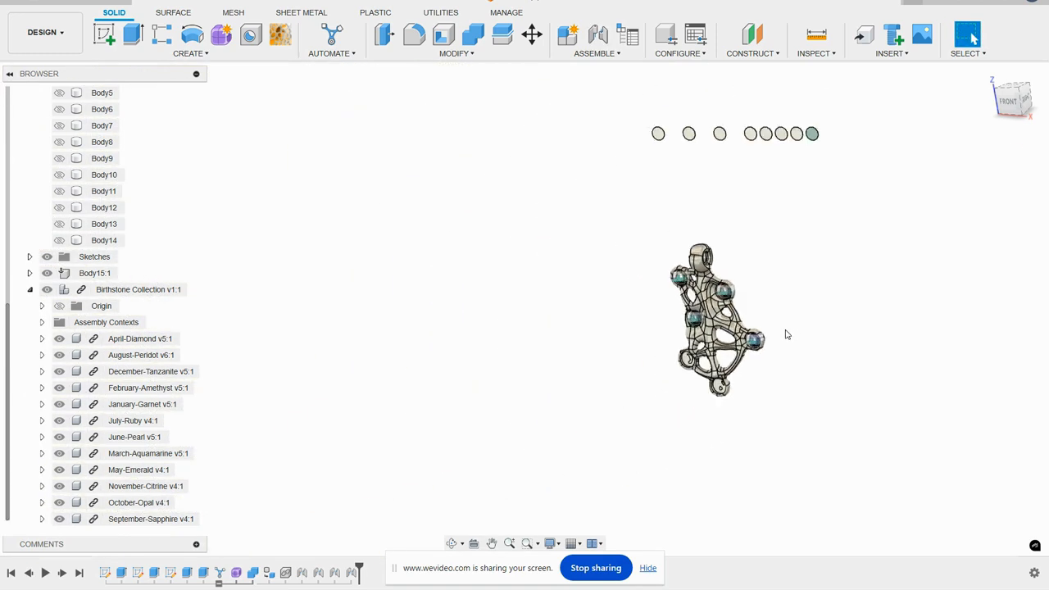
left_click(129, 489)
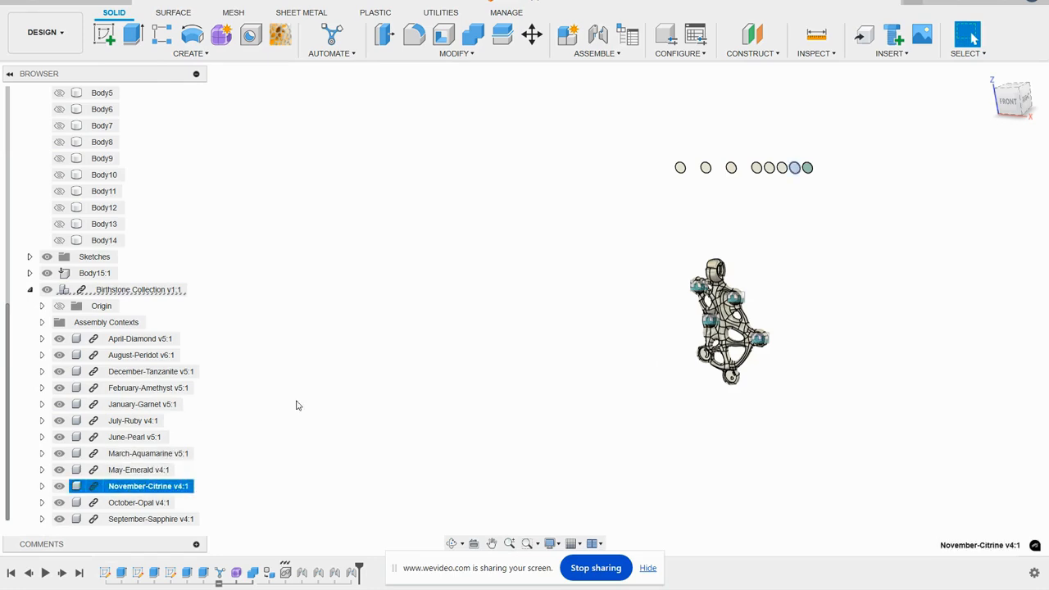
scroll(817, 156, "up", 8)
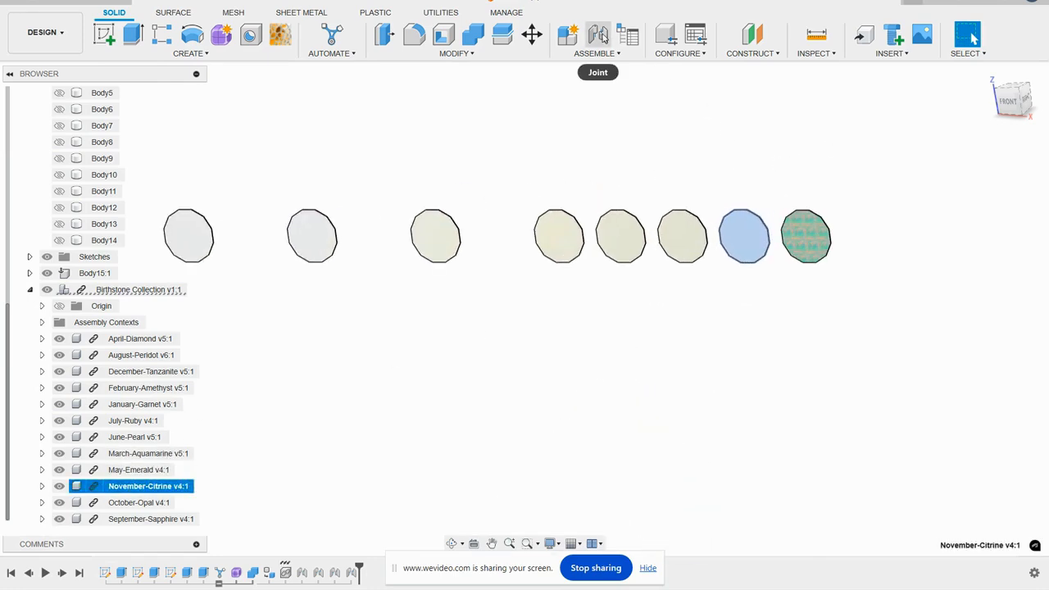
left_click(599, 34)
scroll(650, 139, "down", 5)
scroll(538, 404, "up", 6)
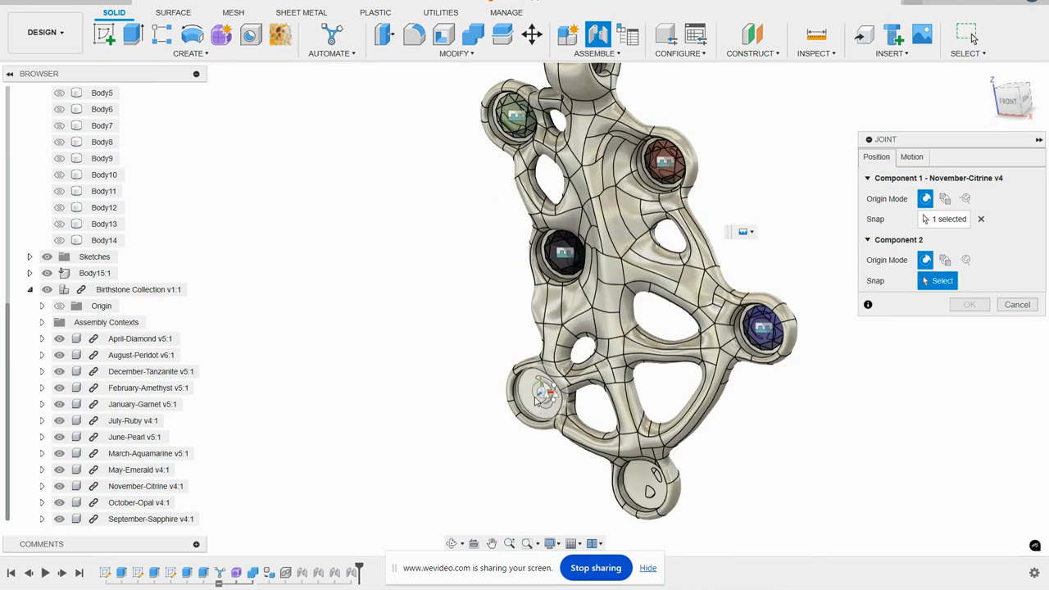
scroll(538, 400, "up", 3)
left_click(538, 390)
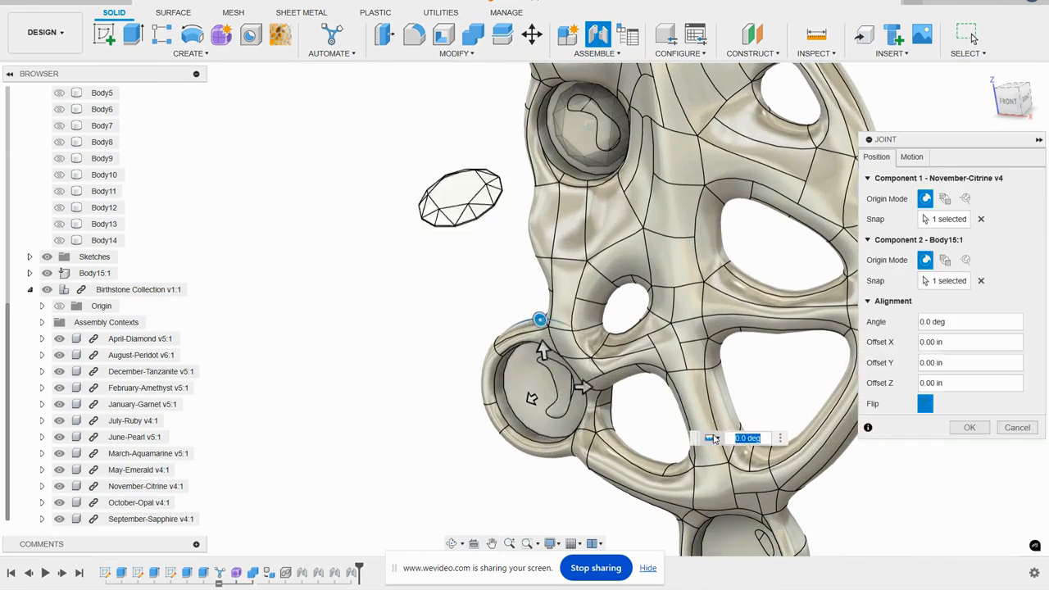
left_click(969, 427)
- Join the May-Emerald stone's flat face to the centre of the pendant's bottom disc recess
scroll(933, 424, "down", 5)
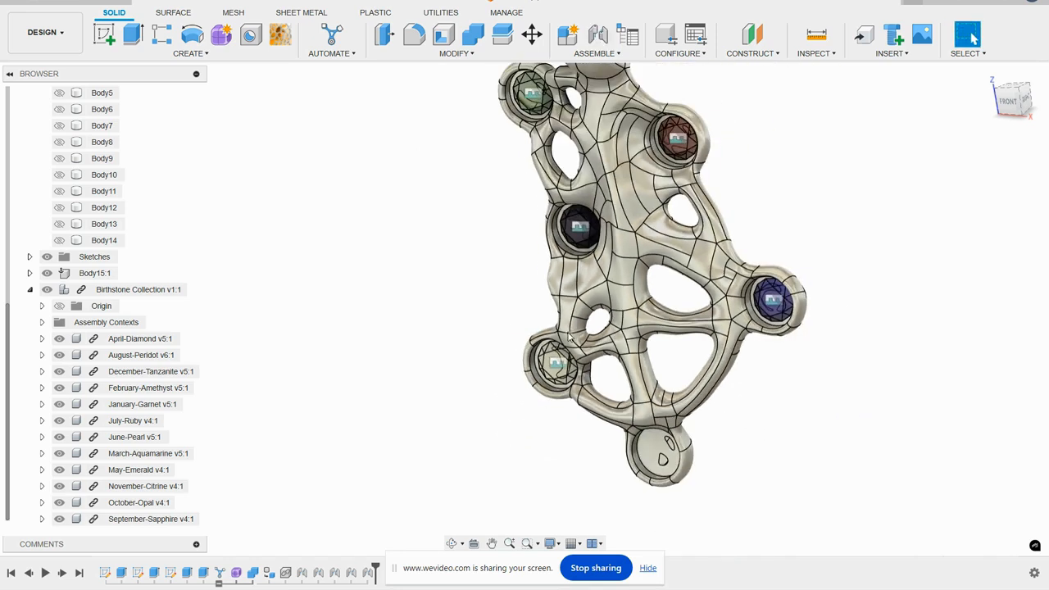
left_click(176, 469)
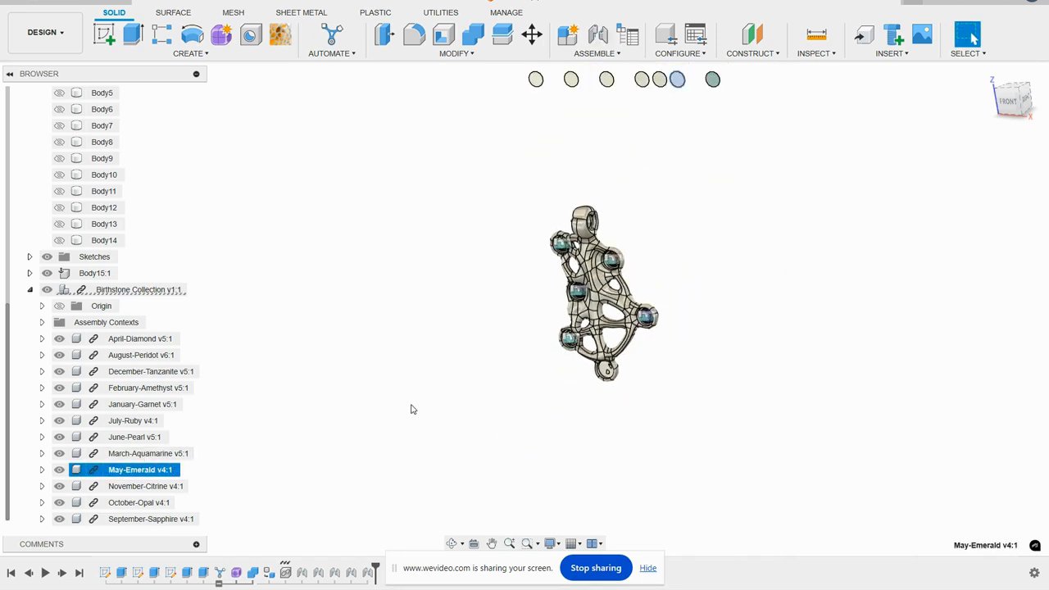
scroll(412, 407, "down", 3)
scroll(563, 217, "up", 5)
scroll(563, 218, "up", 3)
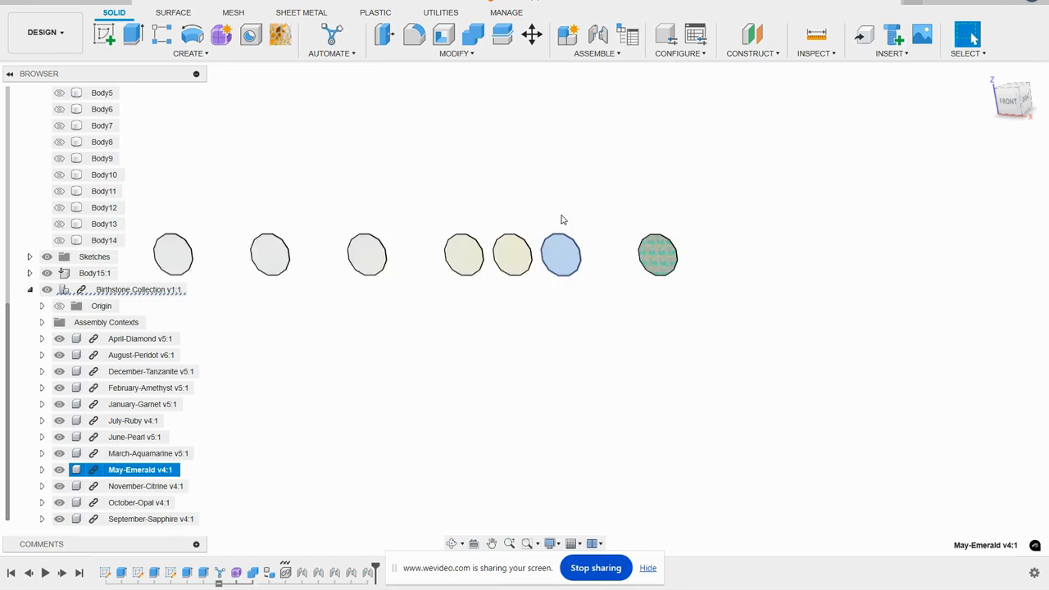
left_click(598, 33)
left_click(563, 271)
scroll(567, 201, "down", 4)
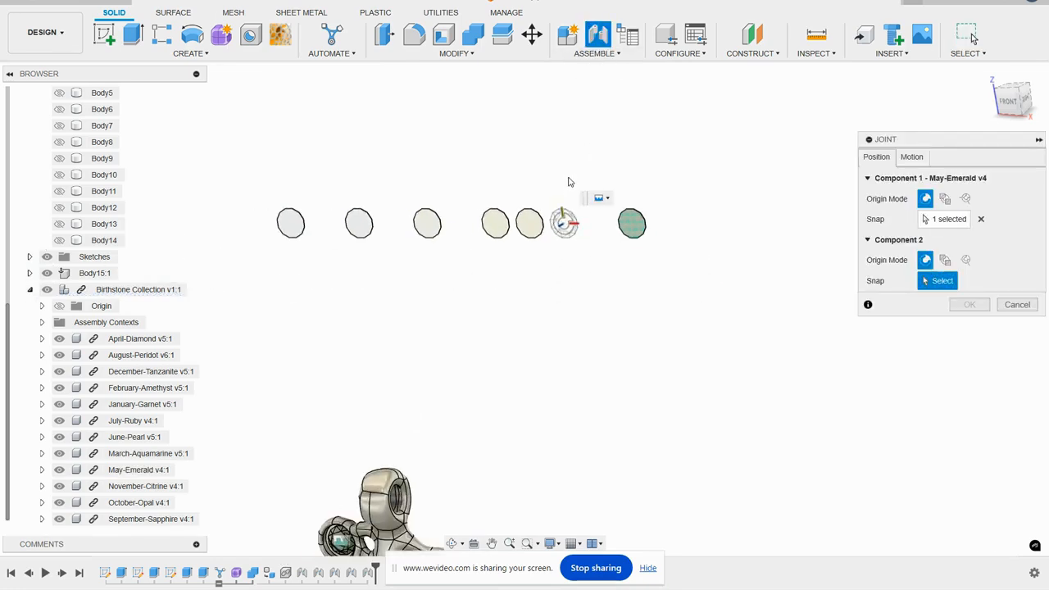
scroll(525, 375, "up", 3)
scroll(524, 375, "up", 4)
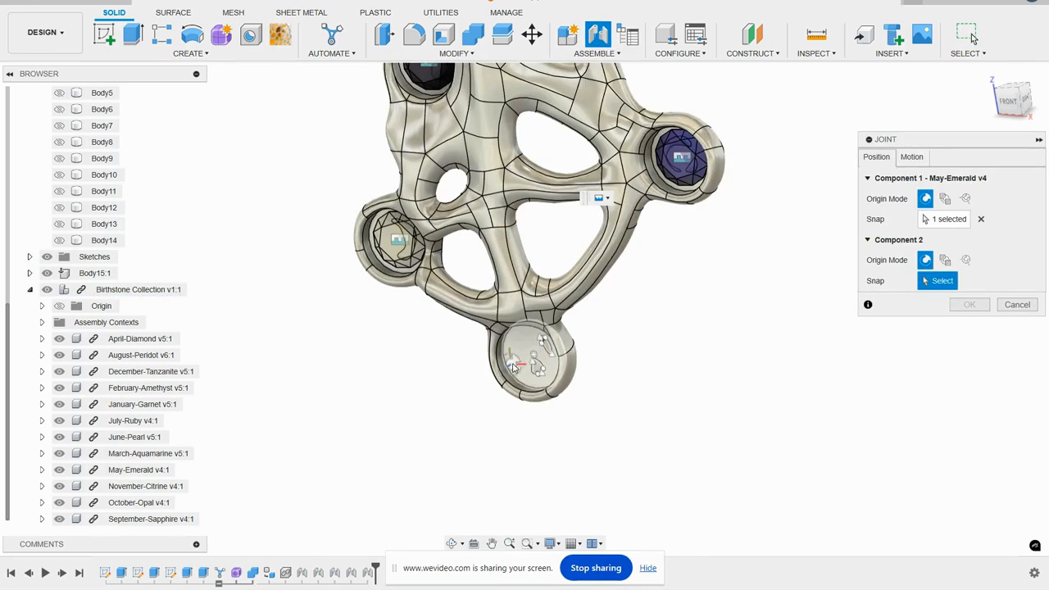
left_click(532, 364)
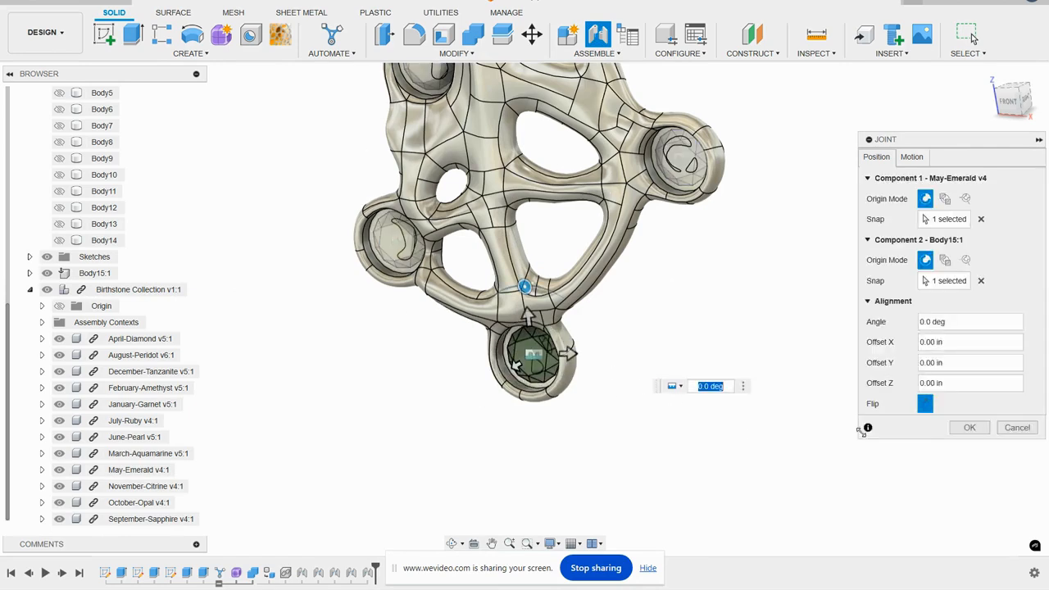
left_click(970, 427)
- Identify the unused stones above the pendant and hide April-Diamond, December-Tanzanite, January-Garnet, June-Pearl, March-Aquamarine and October-Opal
scroll(783, 373, "down", 3)
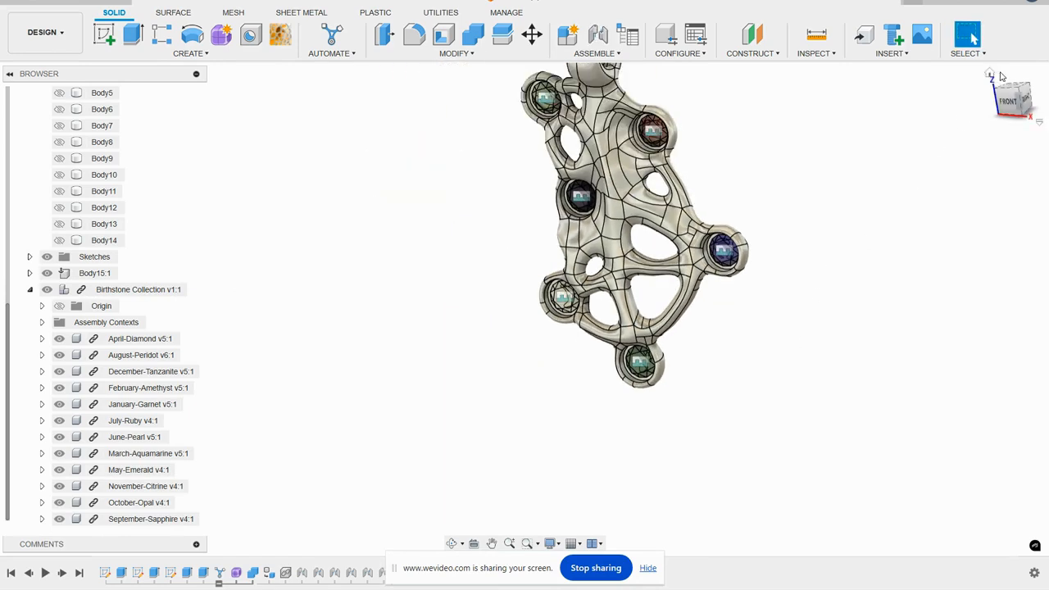
left_click(991, 75)
scroll(523, 305, "up", 3)
scroll(505, 338, "down", 4)
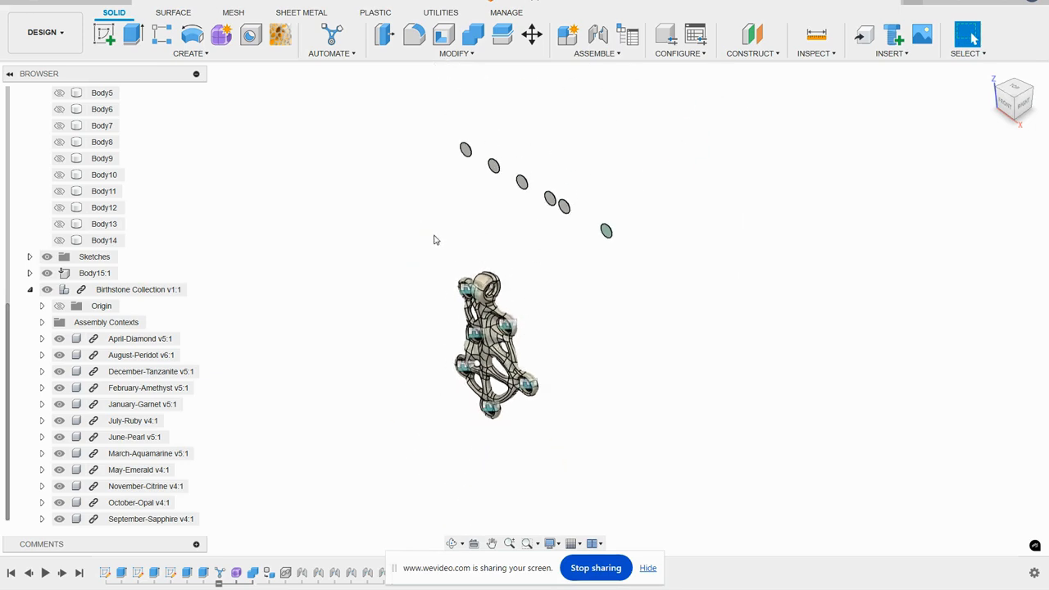
left_click_drag(630, 250, 443, 134)
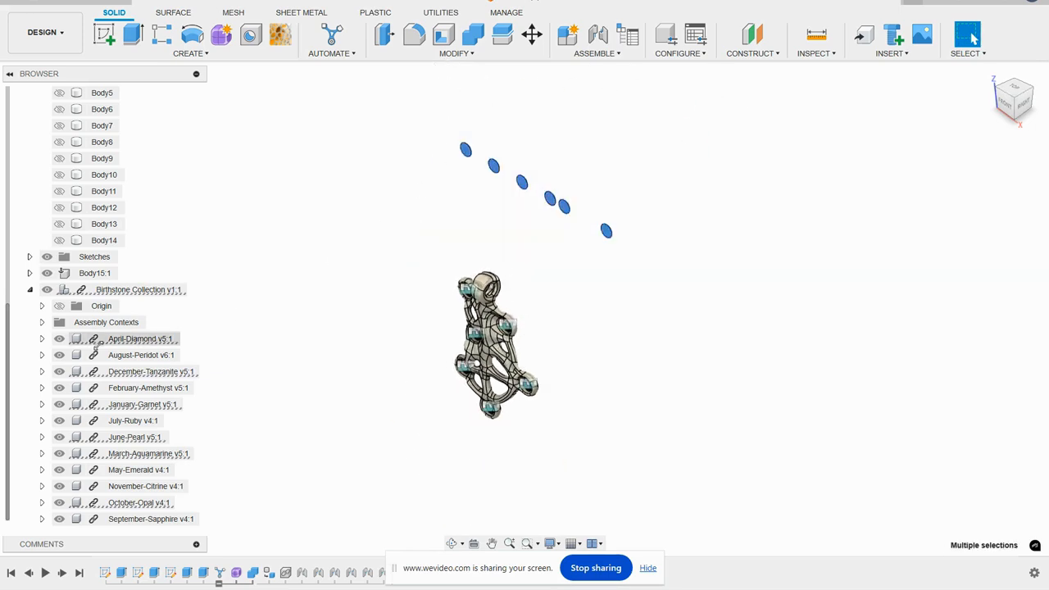
left_click(59, 338)
left_click(59, 372)
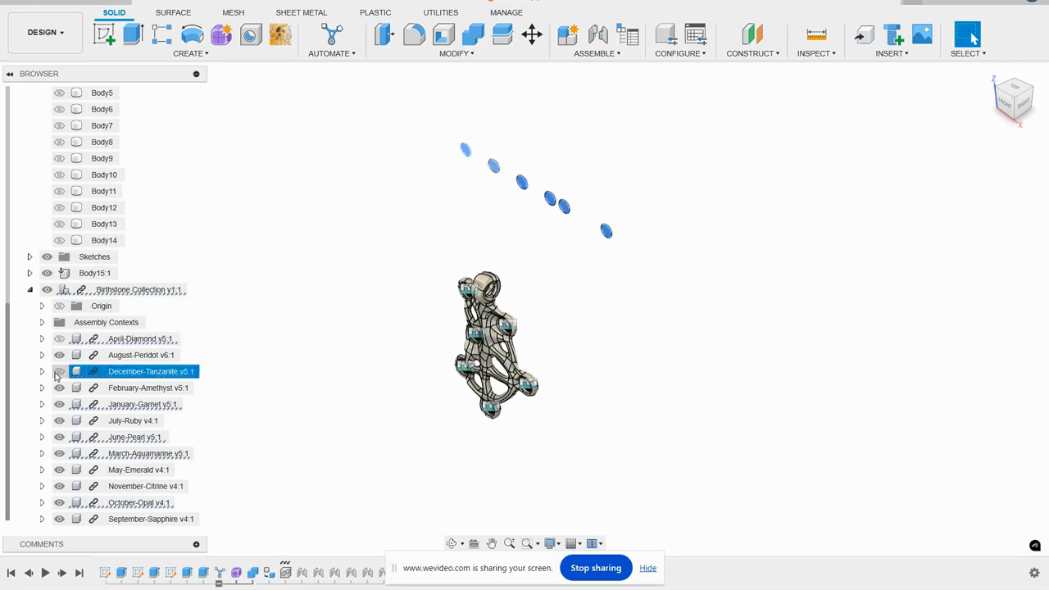
left_click(59, 404)
left_click(59, 437)
left_click(59, 453)
left_click(59, 503)
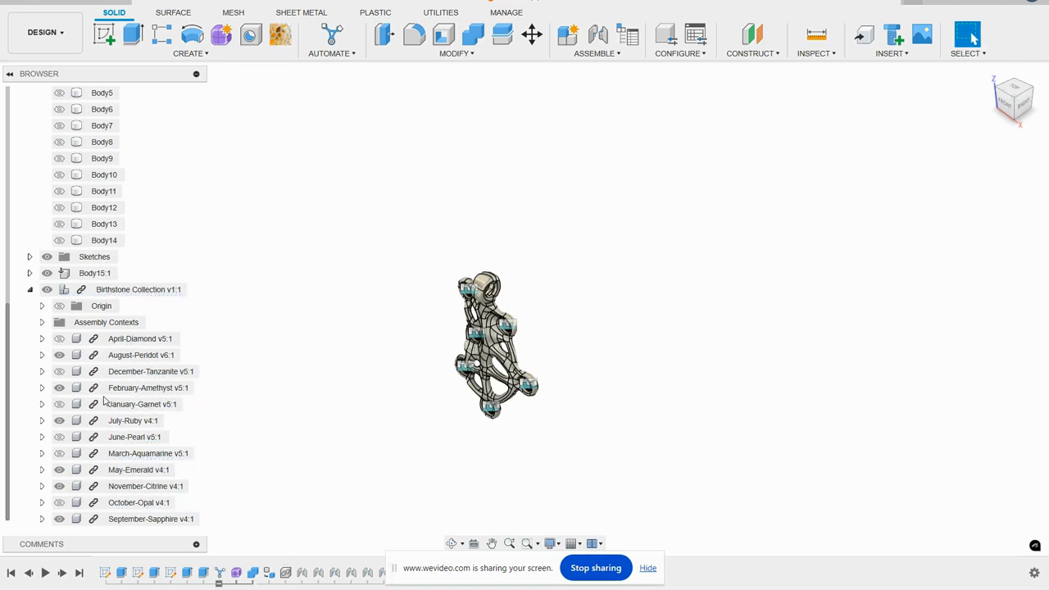
- Switch to the Render workspace and start an in-canvas render of the pendant with its stones turned towards the viewer
scroll(461, 371, "up", 3)
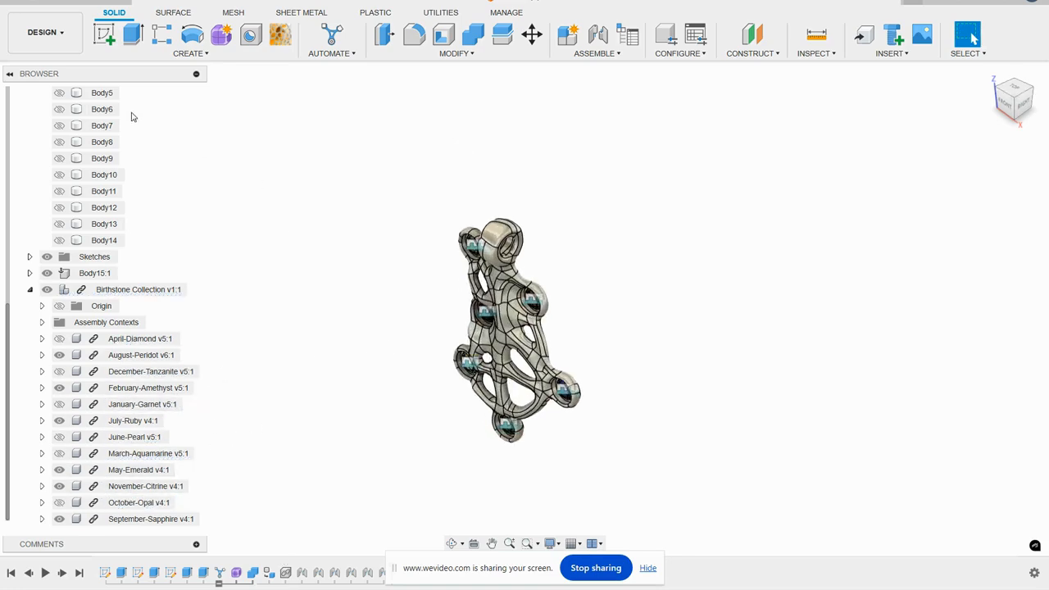
left_click(45, 33)
left_click(41, 110)
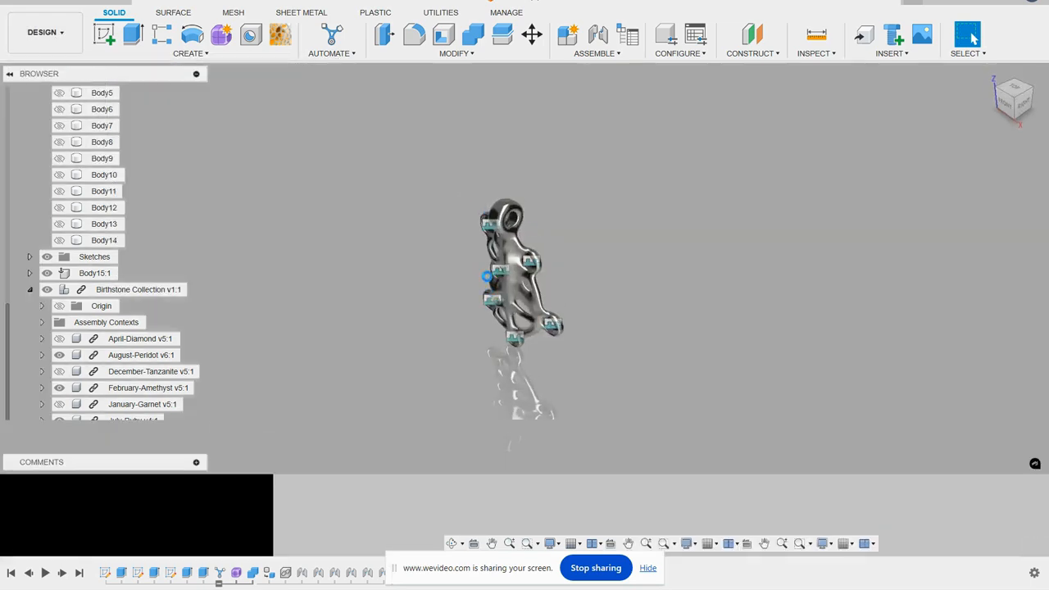
scroll(487, 281, "up", 3)
scroll(489, 279, "up", 2)
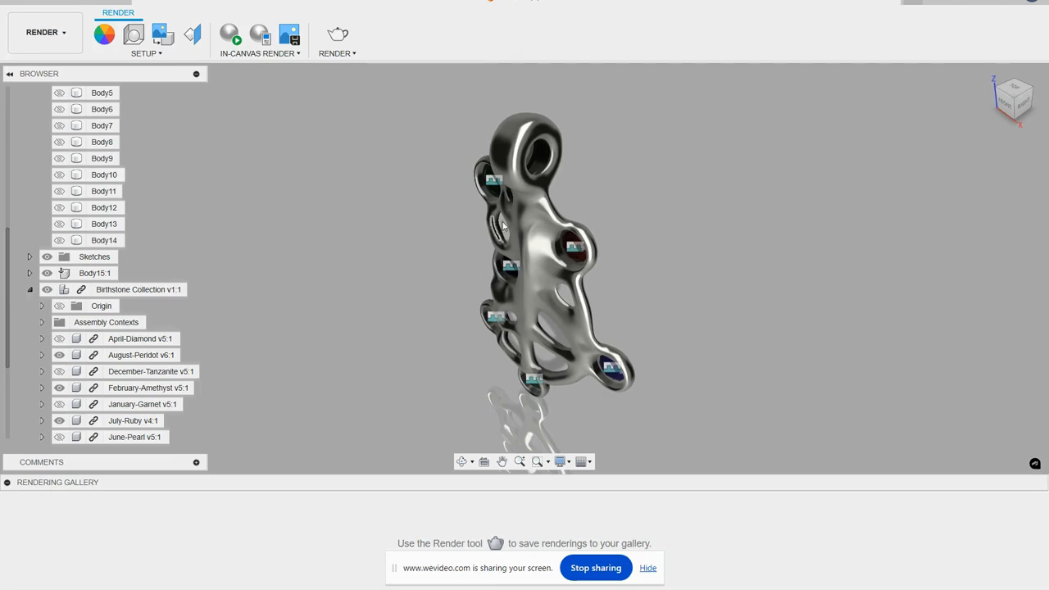
middle_click_drag(556, 212, 509, 215, "shift")
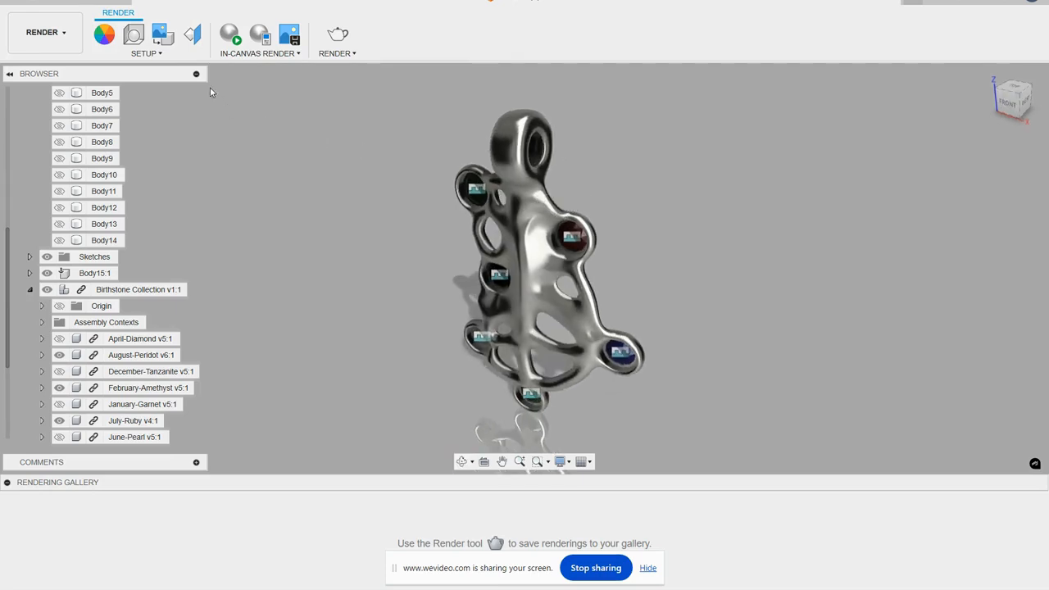
left_click(231, 34)
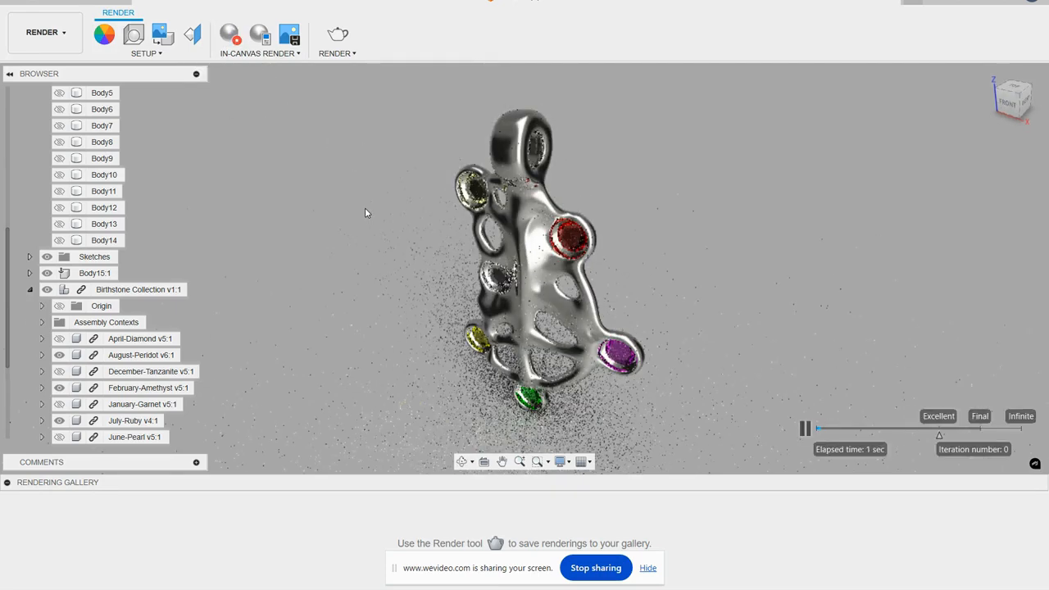